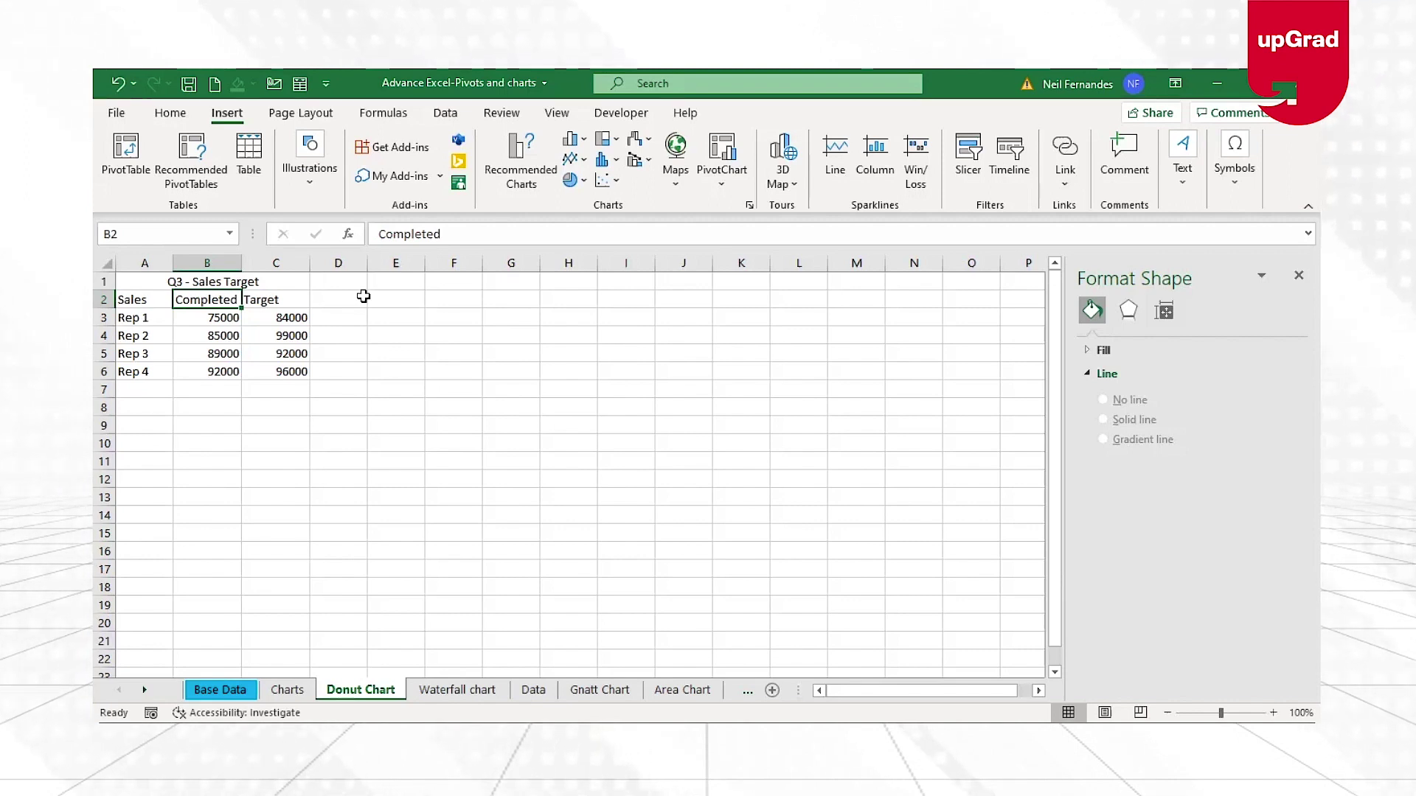
pyautogui.press('Down')
pyautogui.press('Right')
pyautogui.press('Right')
pyautogui.press('Left')
pyautogui.press('Left')
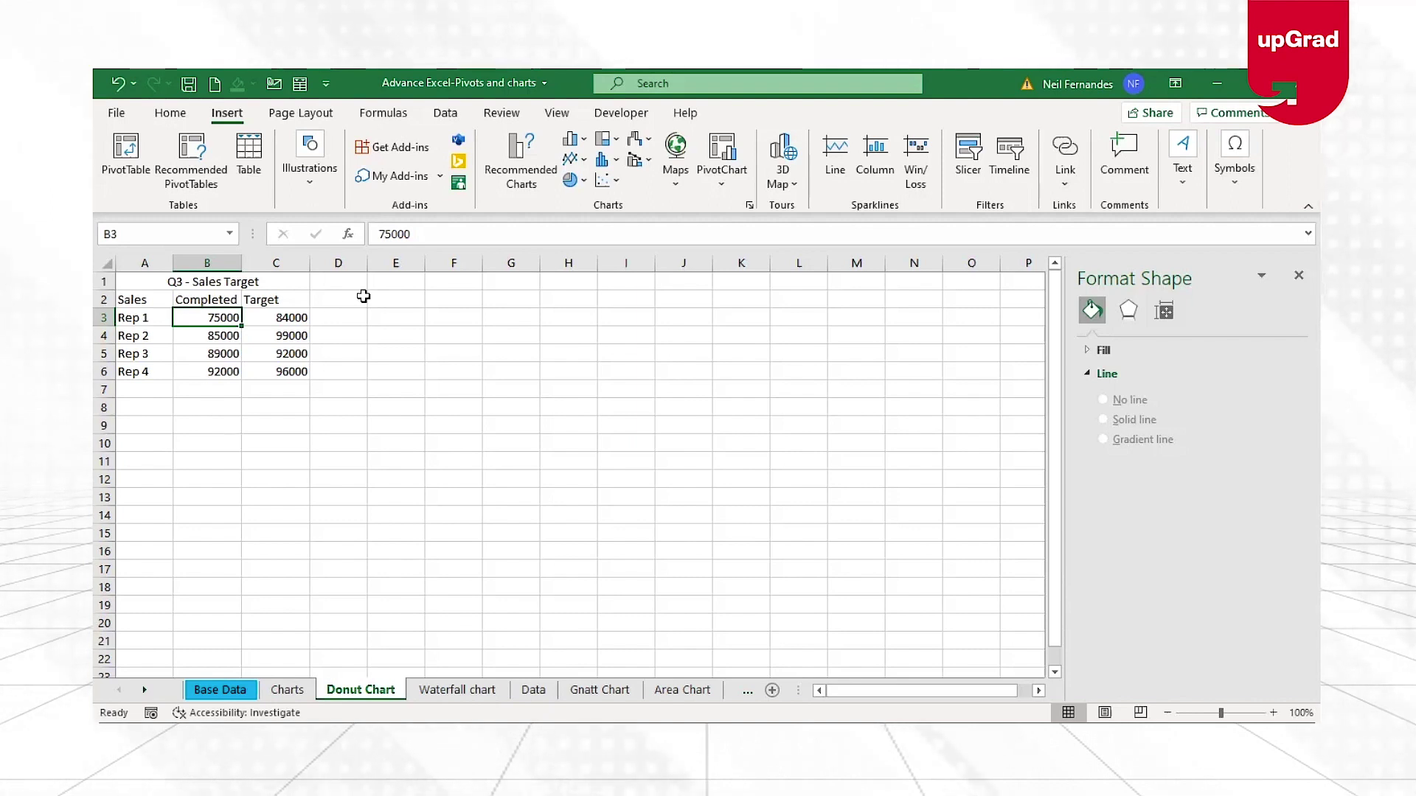
pyautogui.click(213, 409)
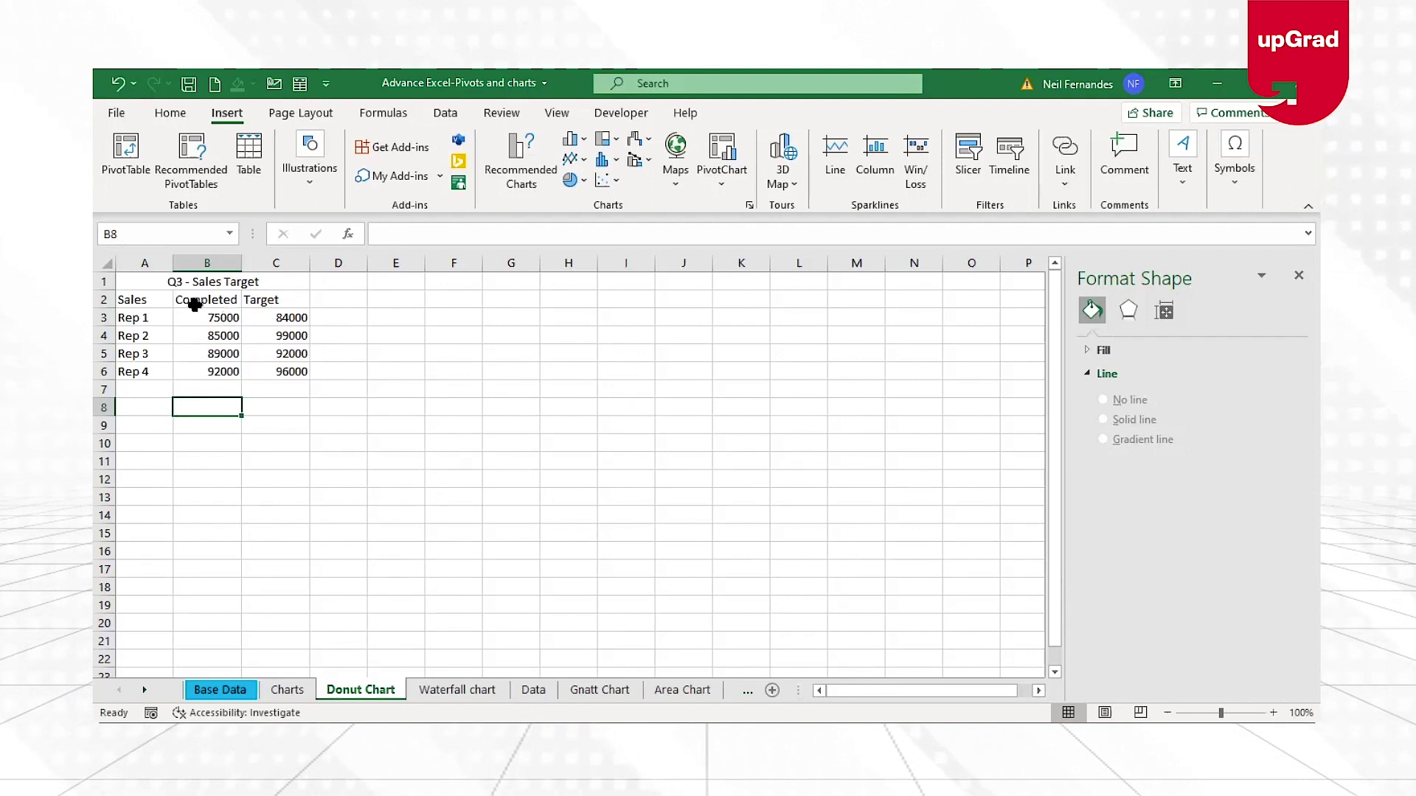
# - Copy the sales rep names from A3:A6 into the cells starting at A10
pyautogui.moveTo(136, 318); pyautogui.dragTo(145, 372)
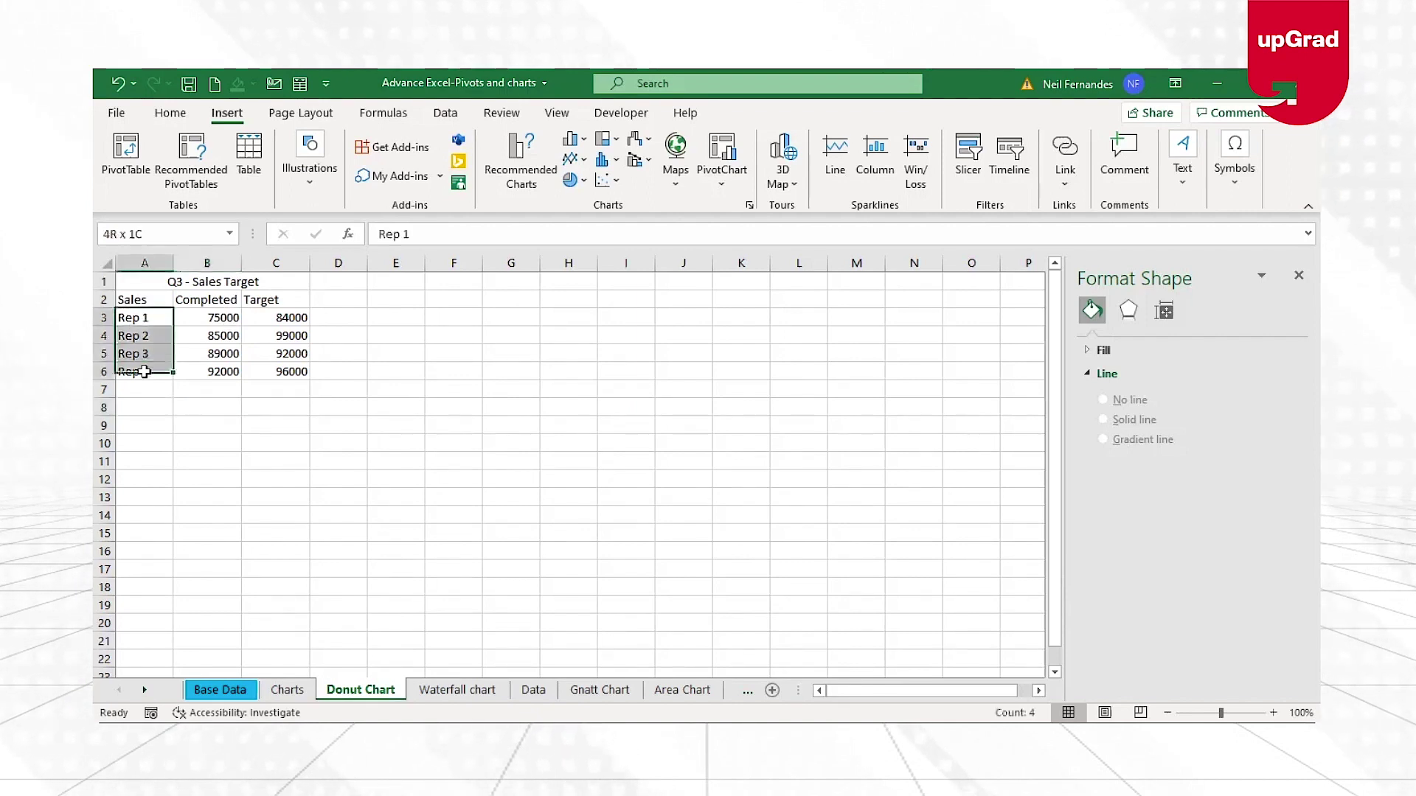
pyautogui.hotkey('ctrl', 'c')
pyautogui.press('Down')
pyautogui.press('Down')
pyautogui.press('Down')
pyautogui.press('Down')
pyautogui.press('Down')
pyautogui.press('Down')
pyautogui.press('Down')
pyautogui.hotkey('ctrl', 'v')
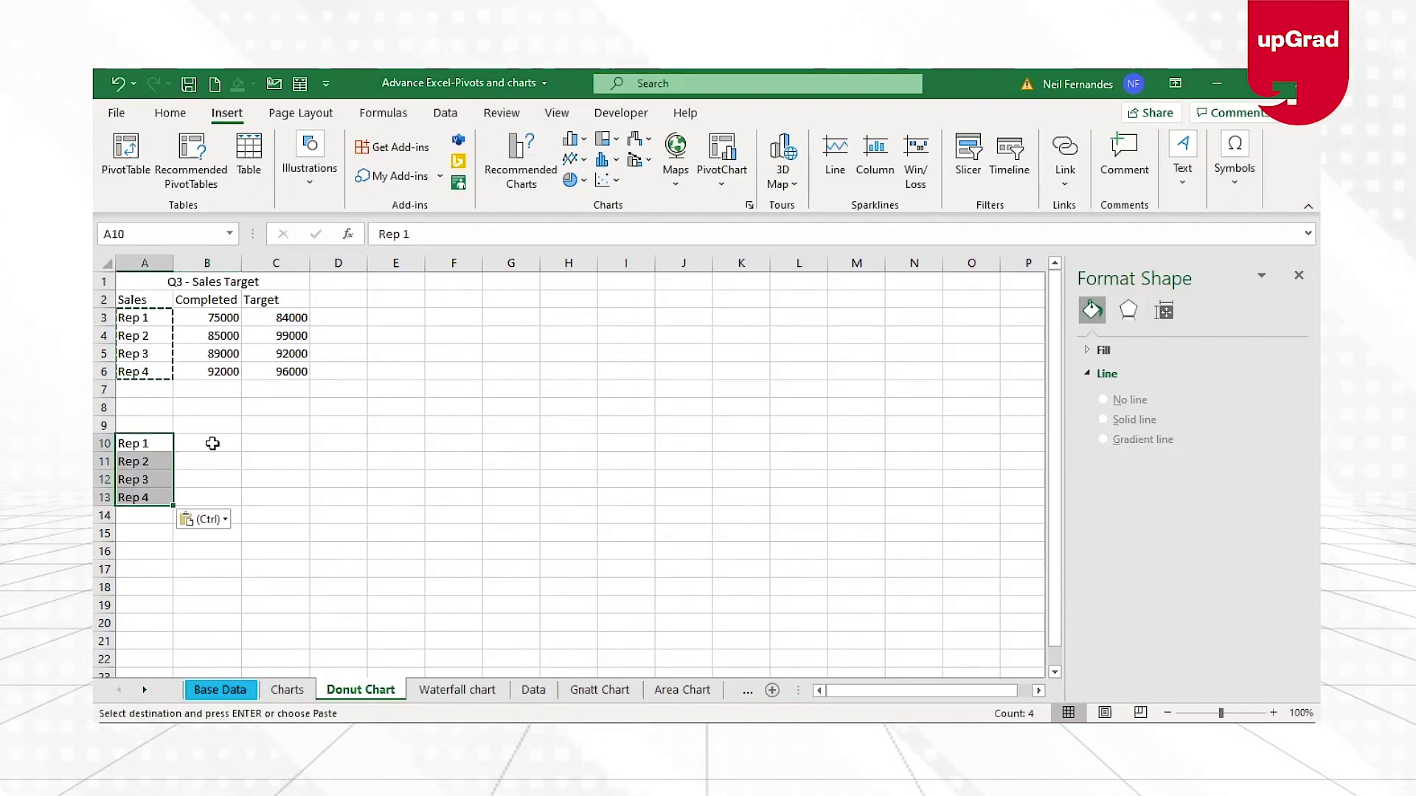
# - Enter the headers "Completed %" in B9 and "Left %" in C9, and autofit column B's width
pyautogui.click(212, 443)
pyautogui.press('Up')
pyautogui.write('Completed %')
pyautogui.press('Tab')
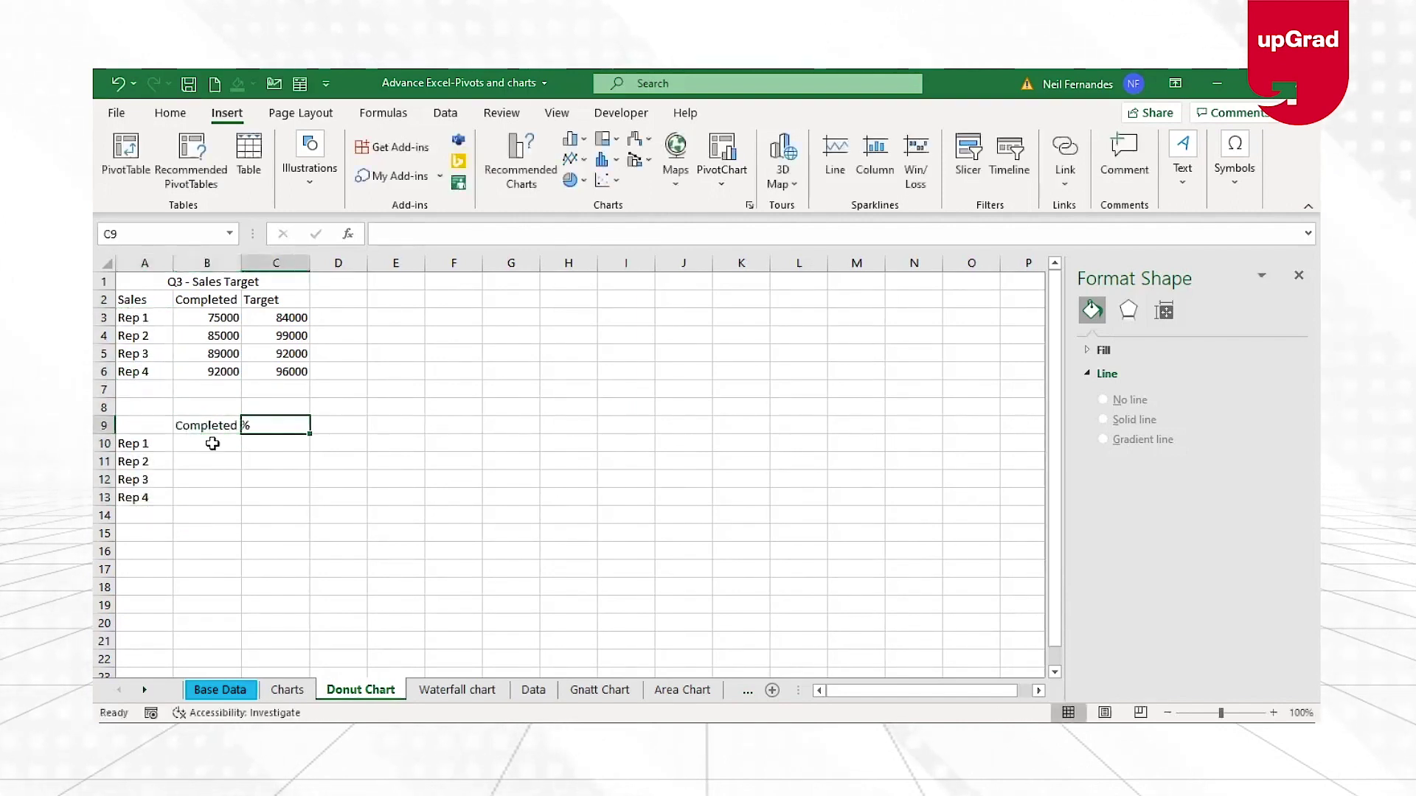
pyautogui.write('Left %')
pyautogui.press('Return')
pyautogui.click(212, 443)
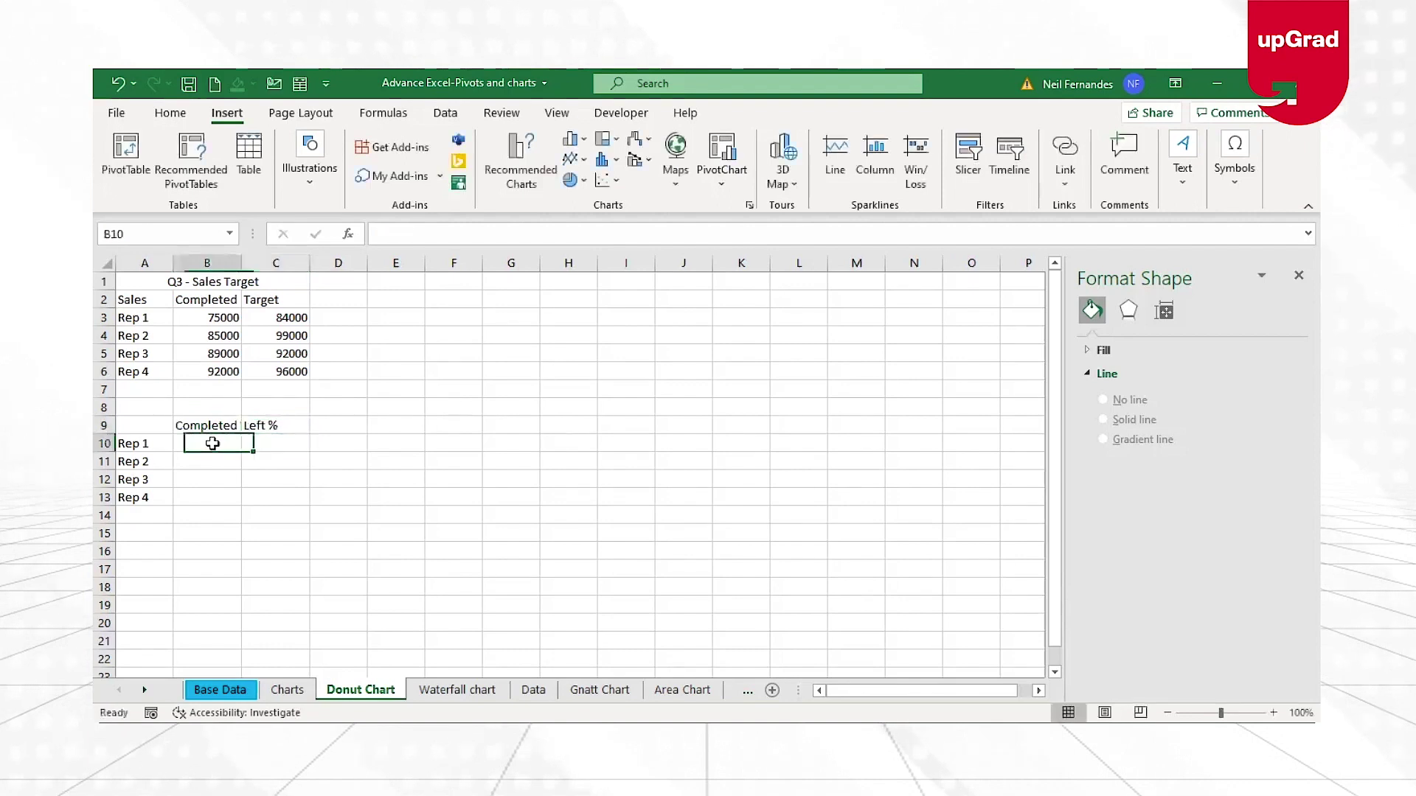
pyautogui.doubleClick(235, 263)
# - Calculate Rep 1's completed share in B10 with the formula =B3/C3
pyautogui.write('=')
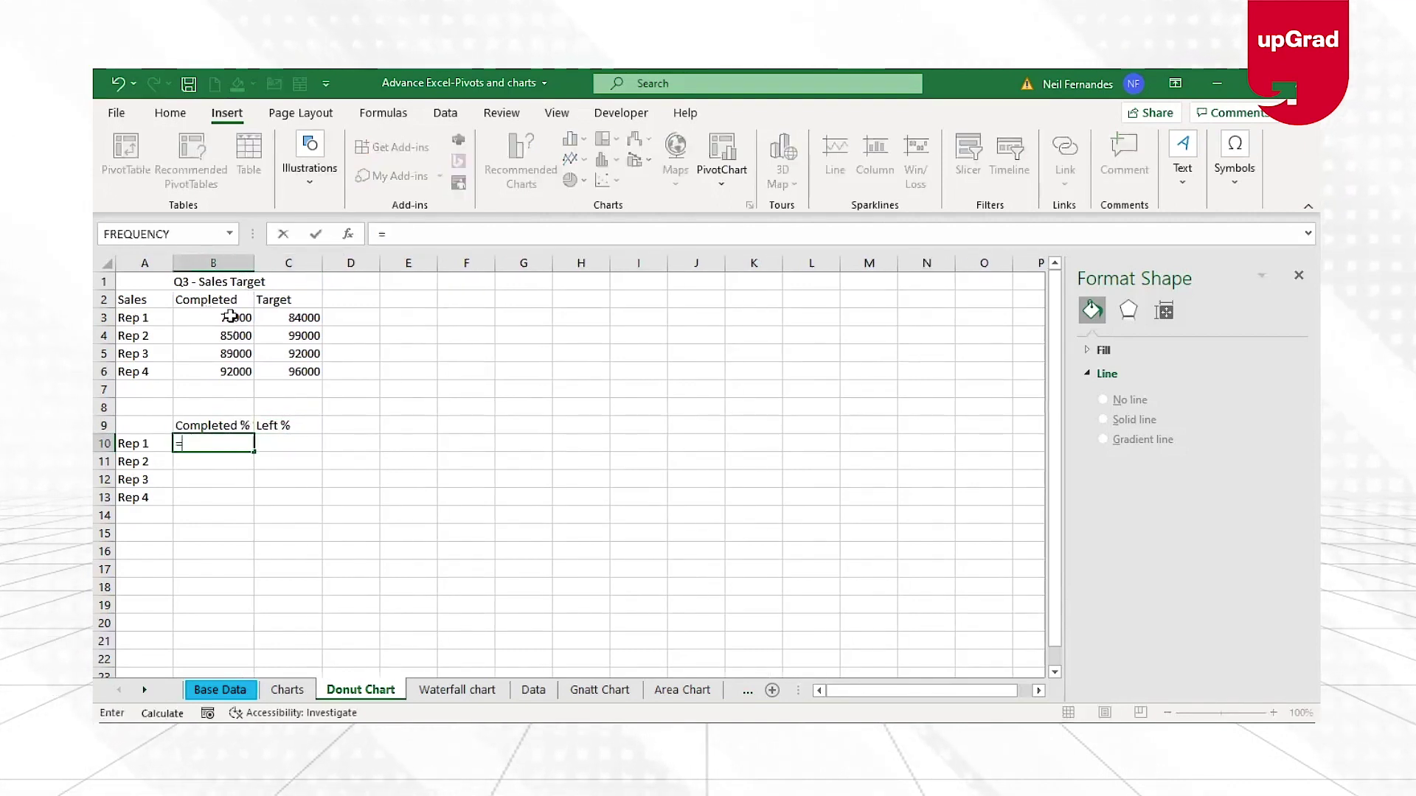
pyautogui.click(230, 316)
pyautogui.write('/')
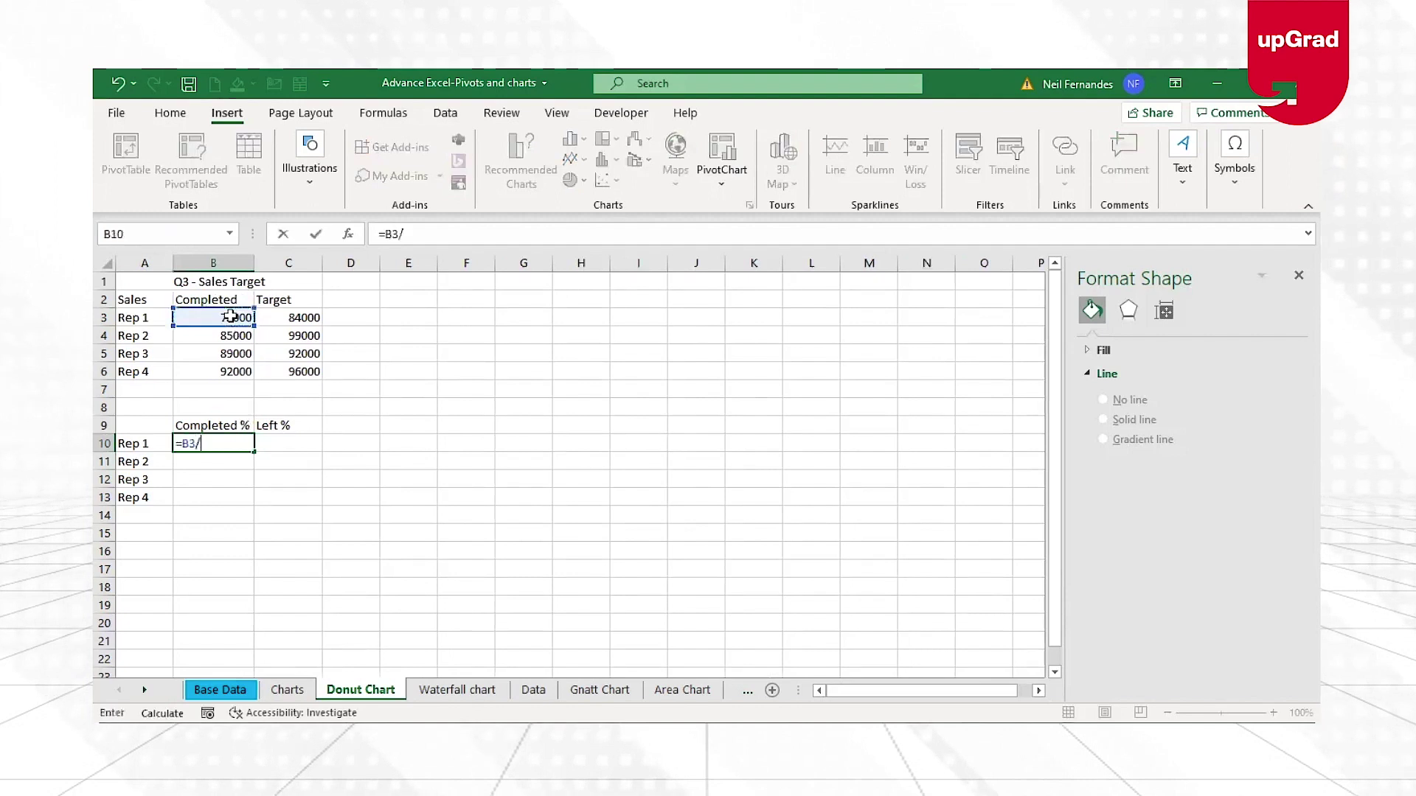
pyautogui.click(308, 312)
pyautogui.press('Return')
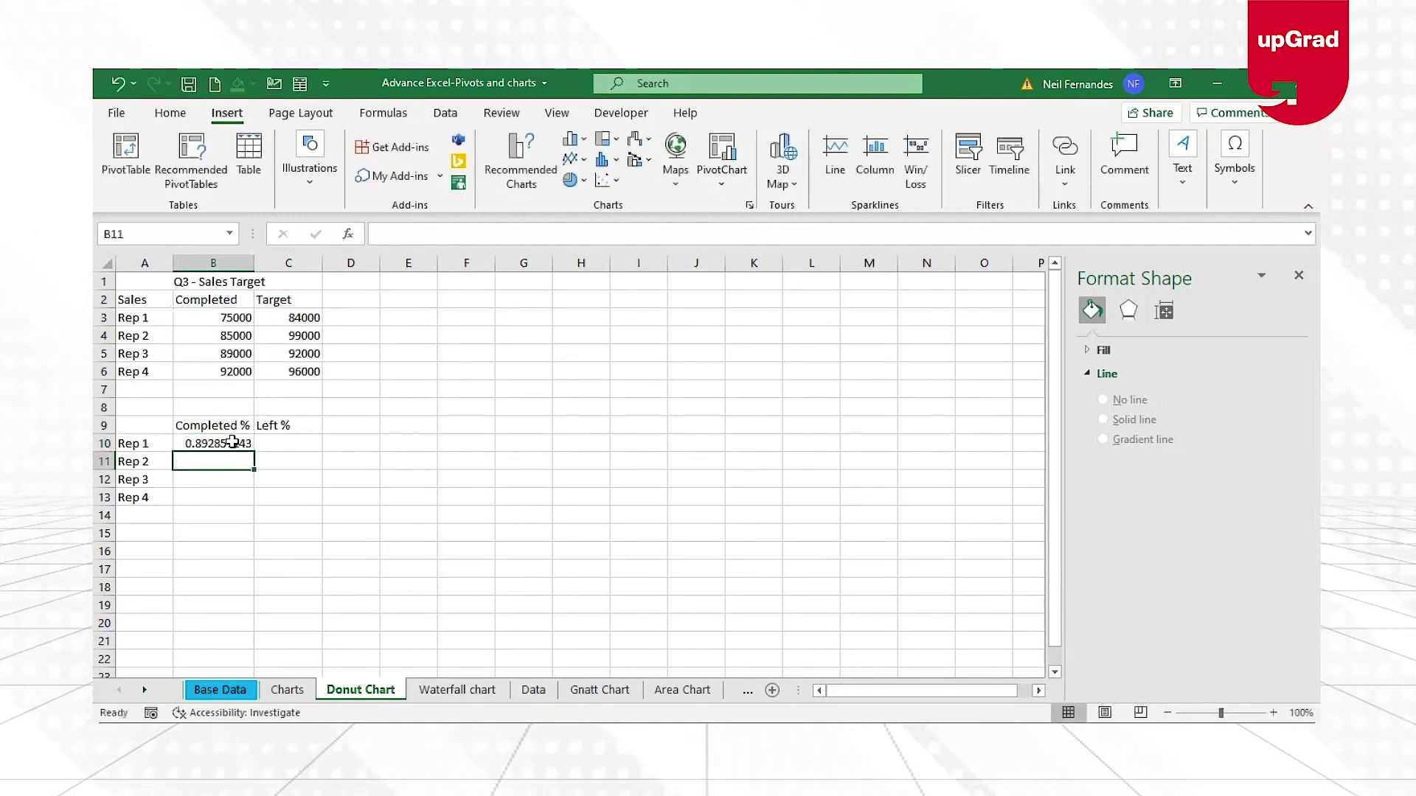
# - Fill the Completed % formula down to B13 and format the results as percentages
pyautogui.click(251, 450)
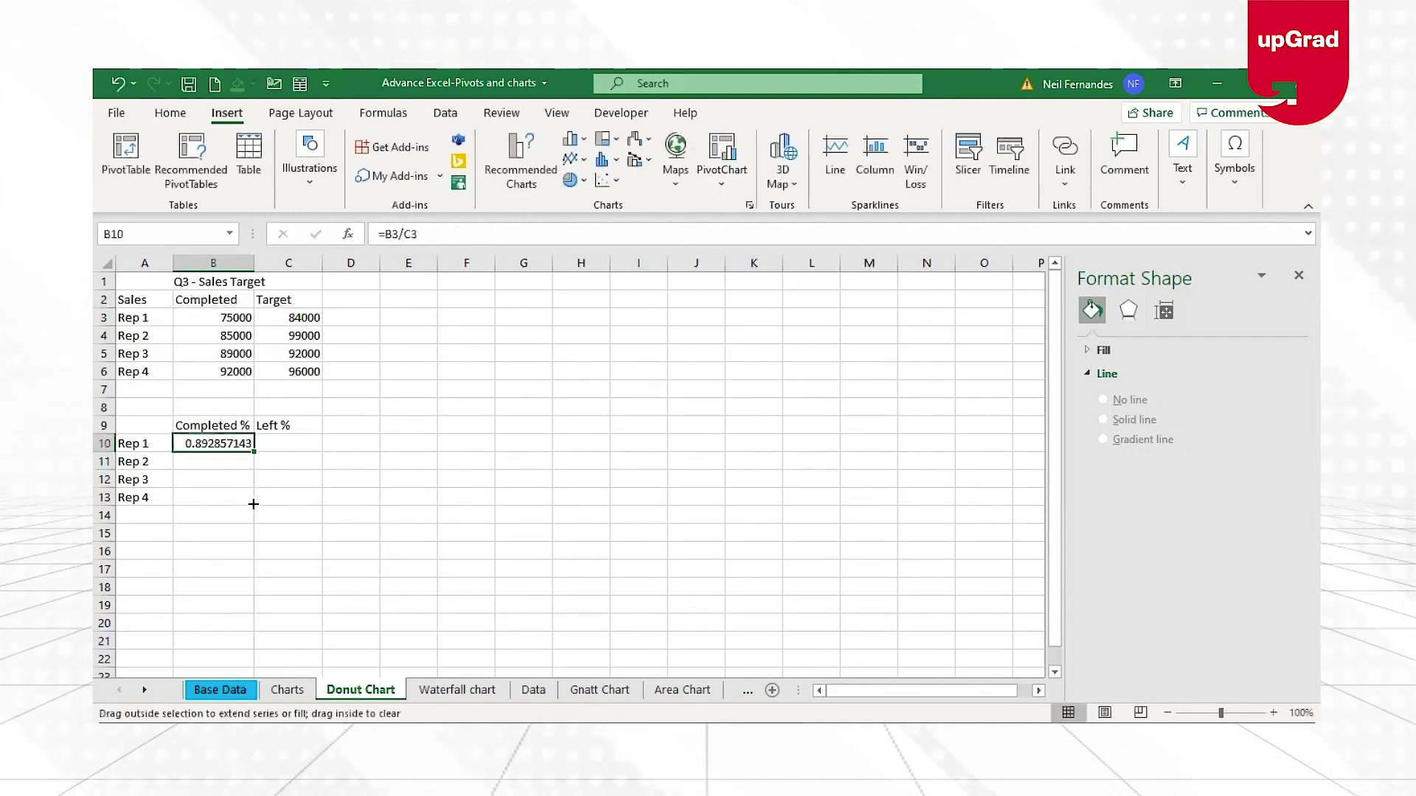
pyautogui.moveTo(253, 502); pyautogui.dragTo(252, 503)
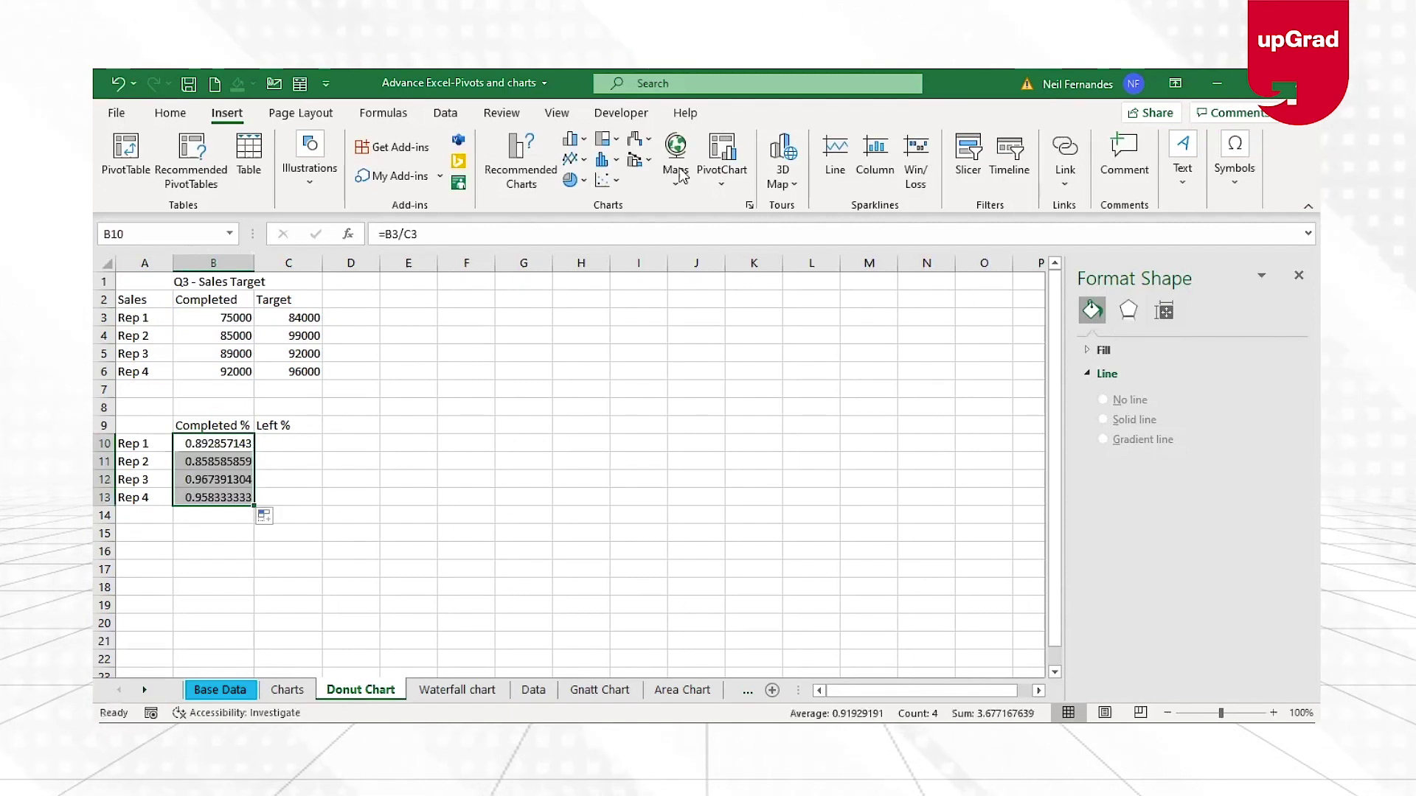
pyautogui.hotkey('ctrl', 'shift', '5')
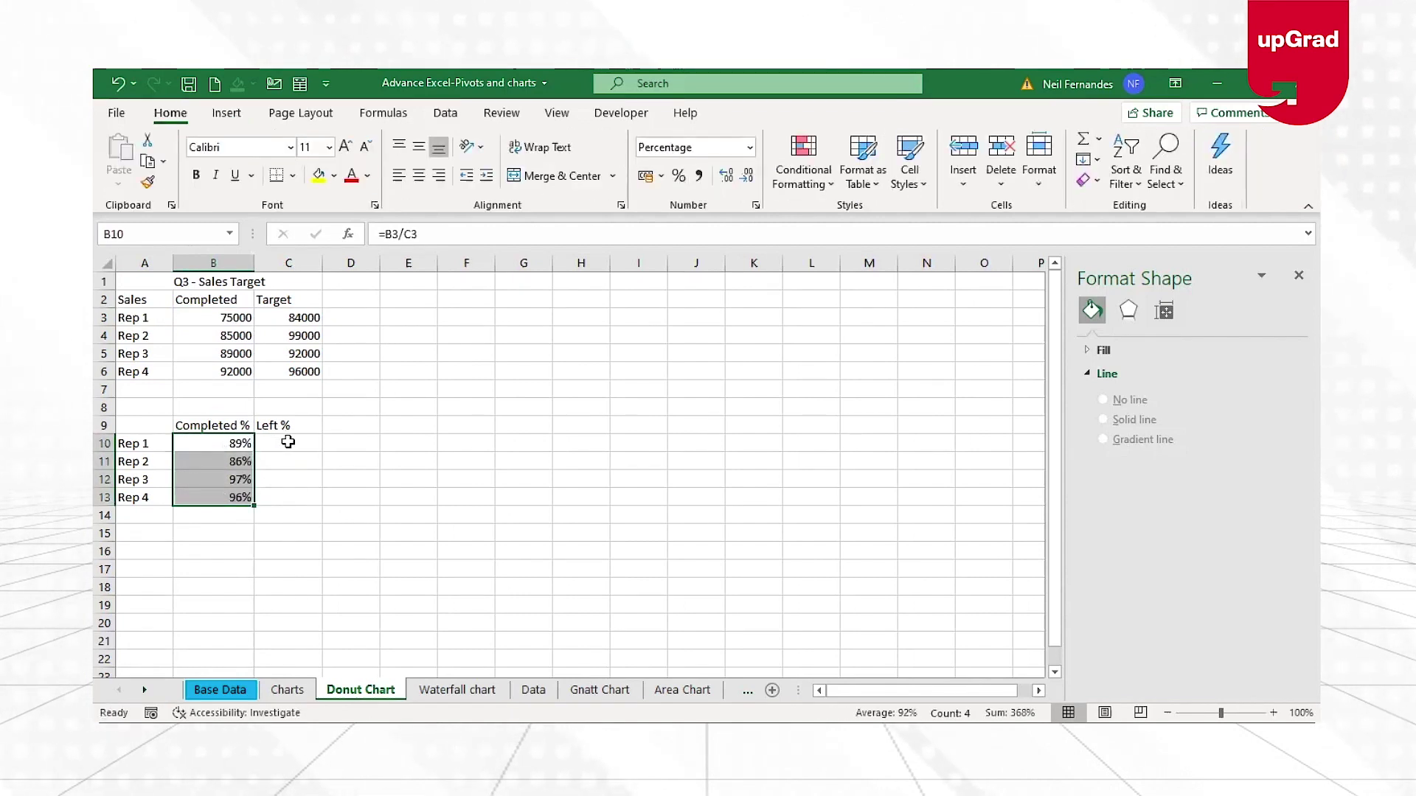
# - Calculate Rep 1's remaining share in C10 with the formula =(C3-B3)/C3
pyautogui.click(289, 442)
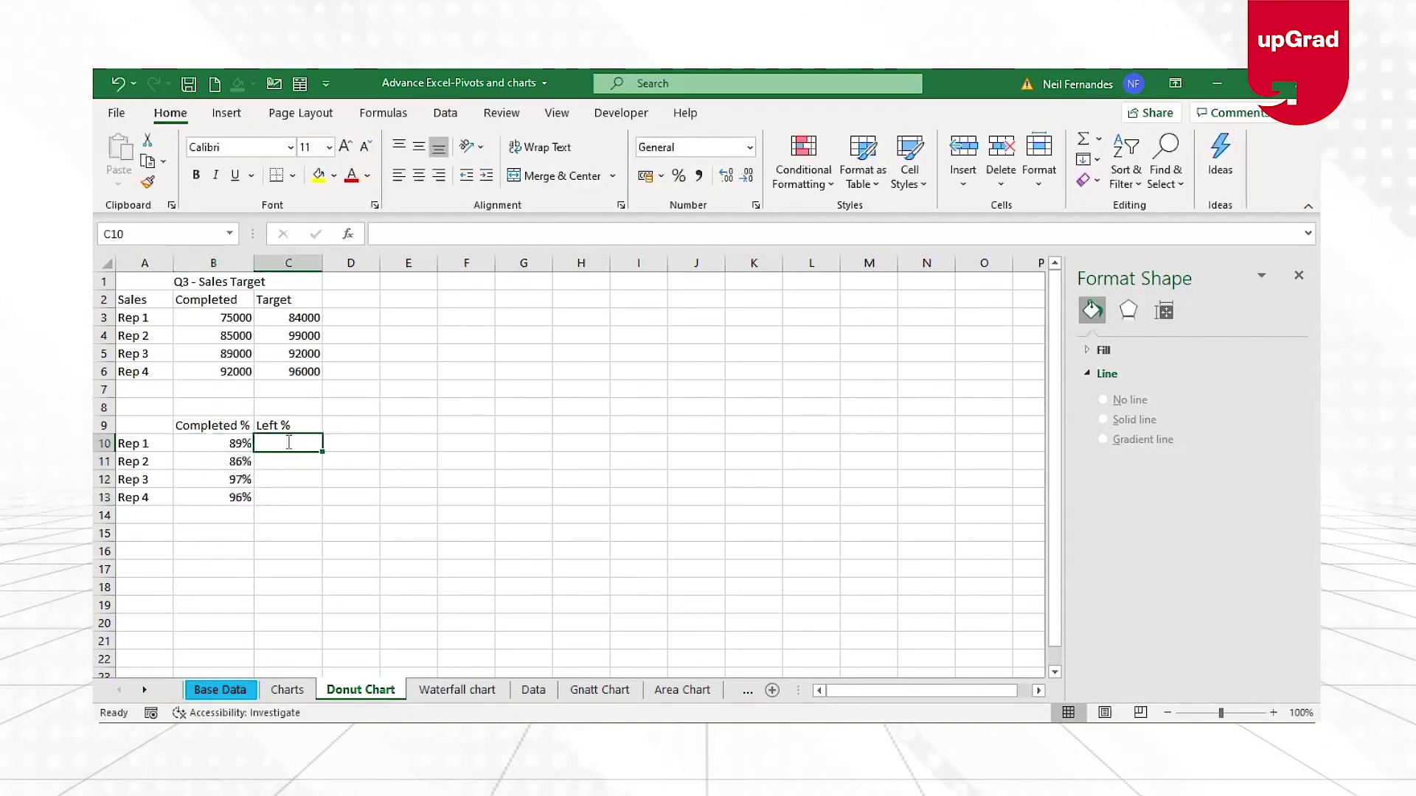
pyautogui.write('=')
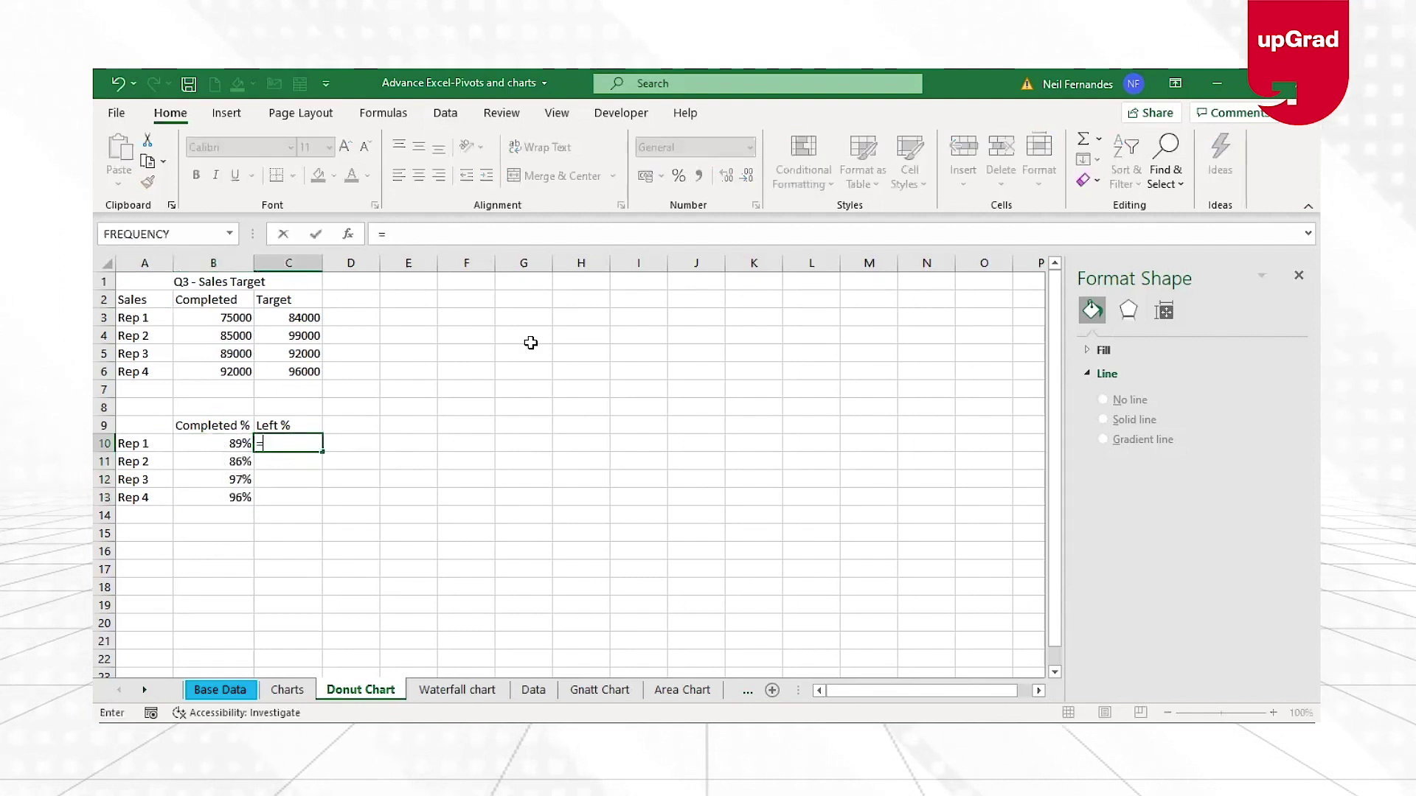
pyautogui.click(298, 317)
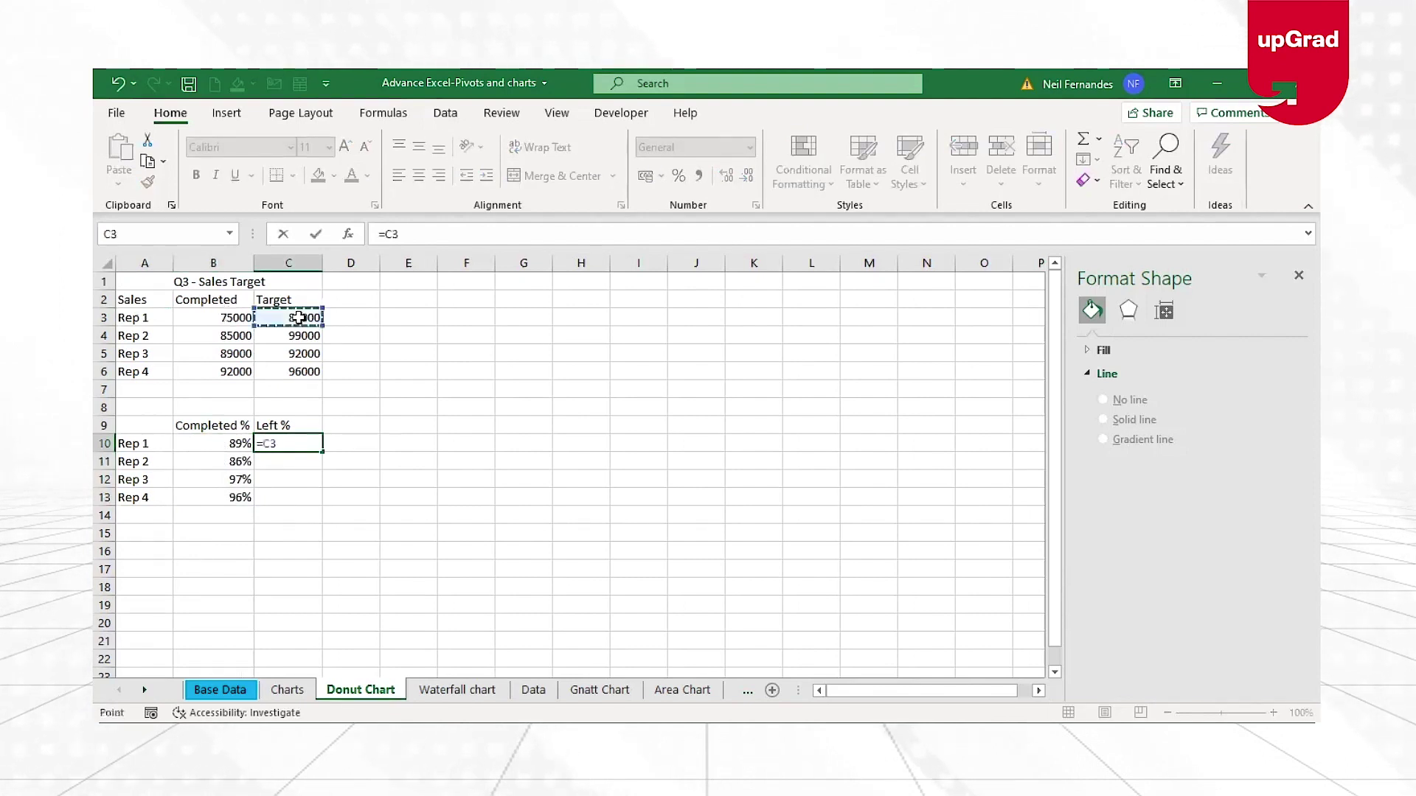
pyautogui.write('-')
pyautogui.click(196, 317)
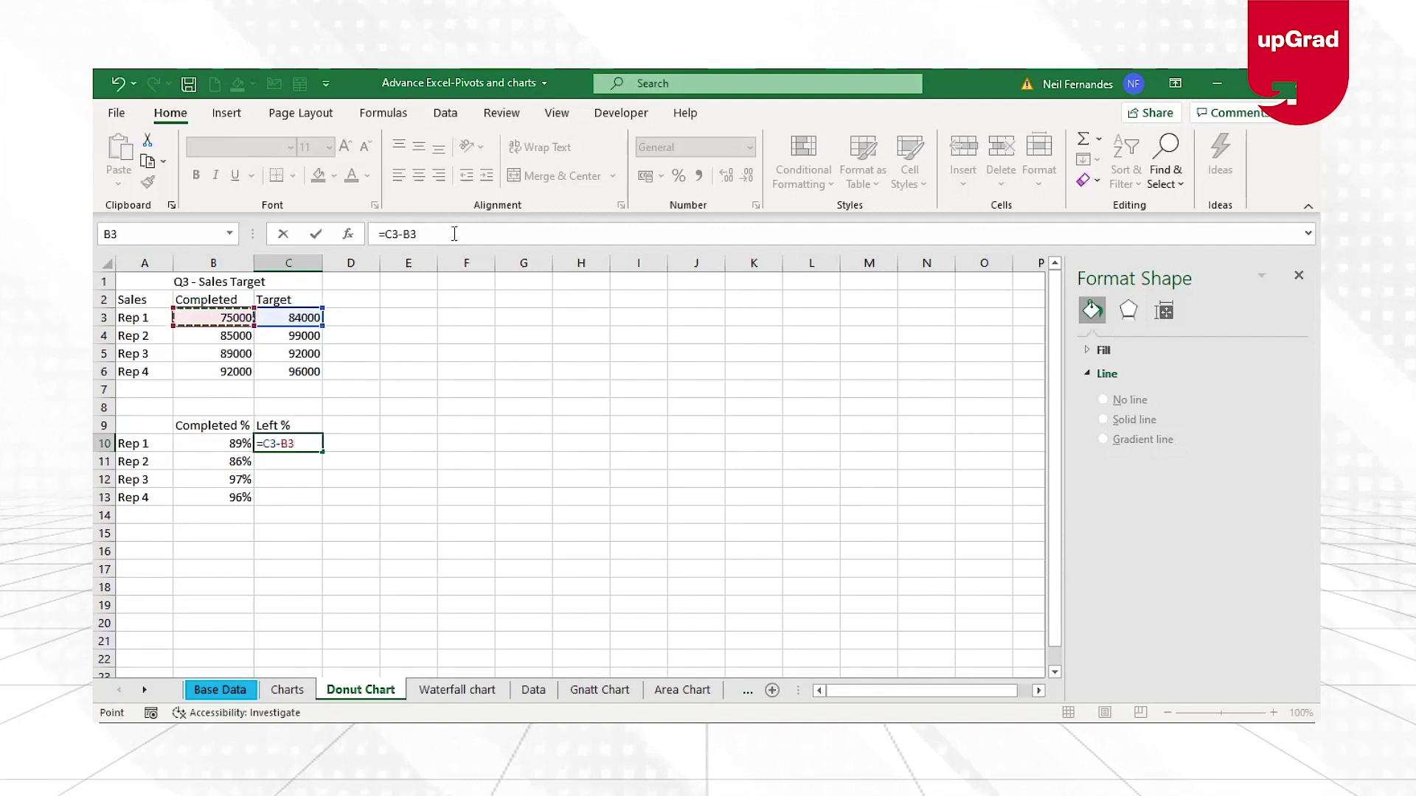
pyautogui.click(454, 234)
pyautogui.write(')')
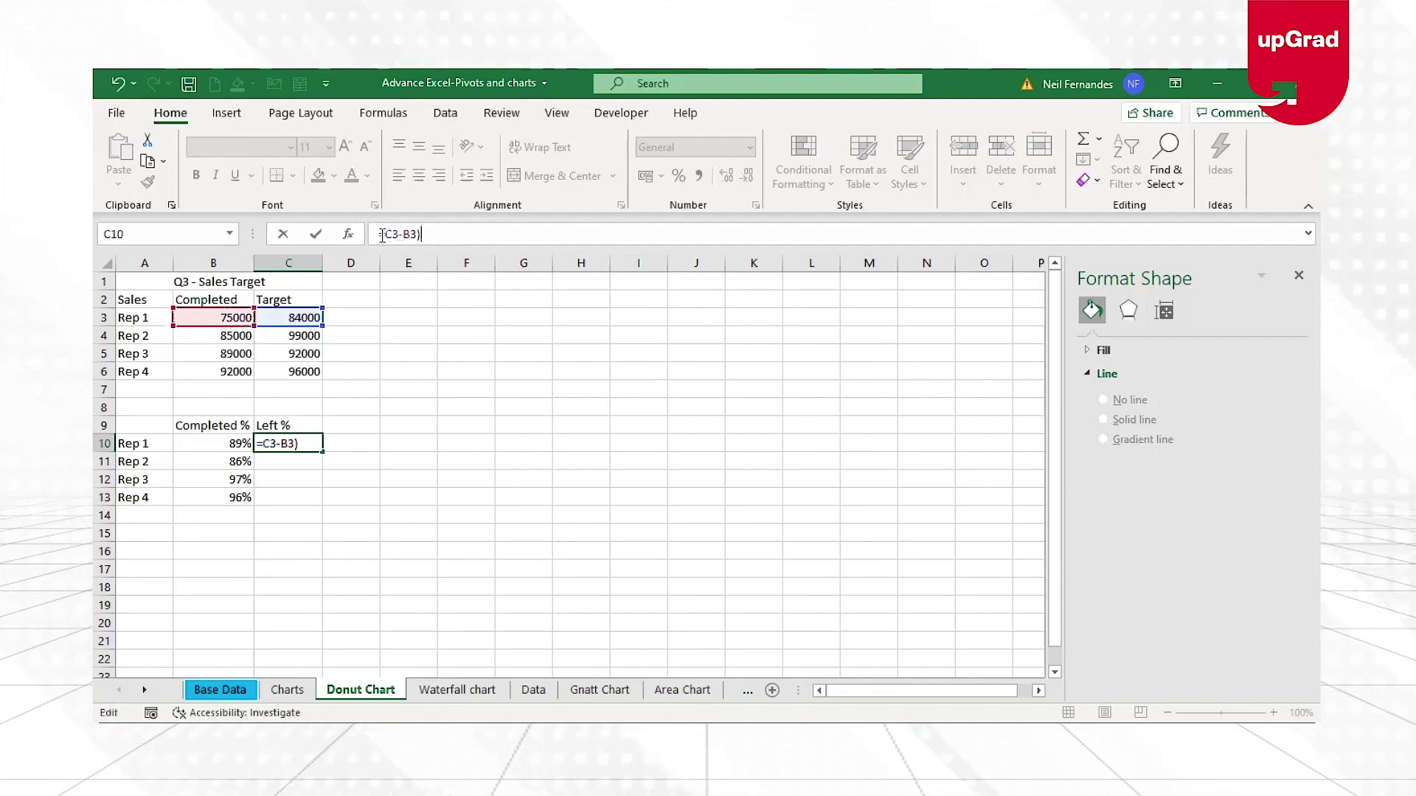
pyautogui.click(386, 234)
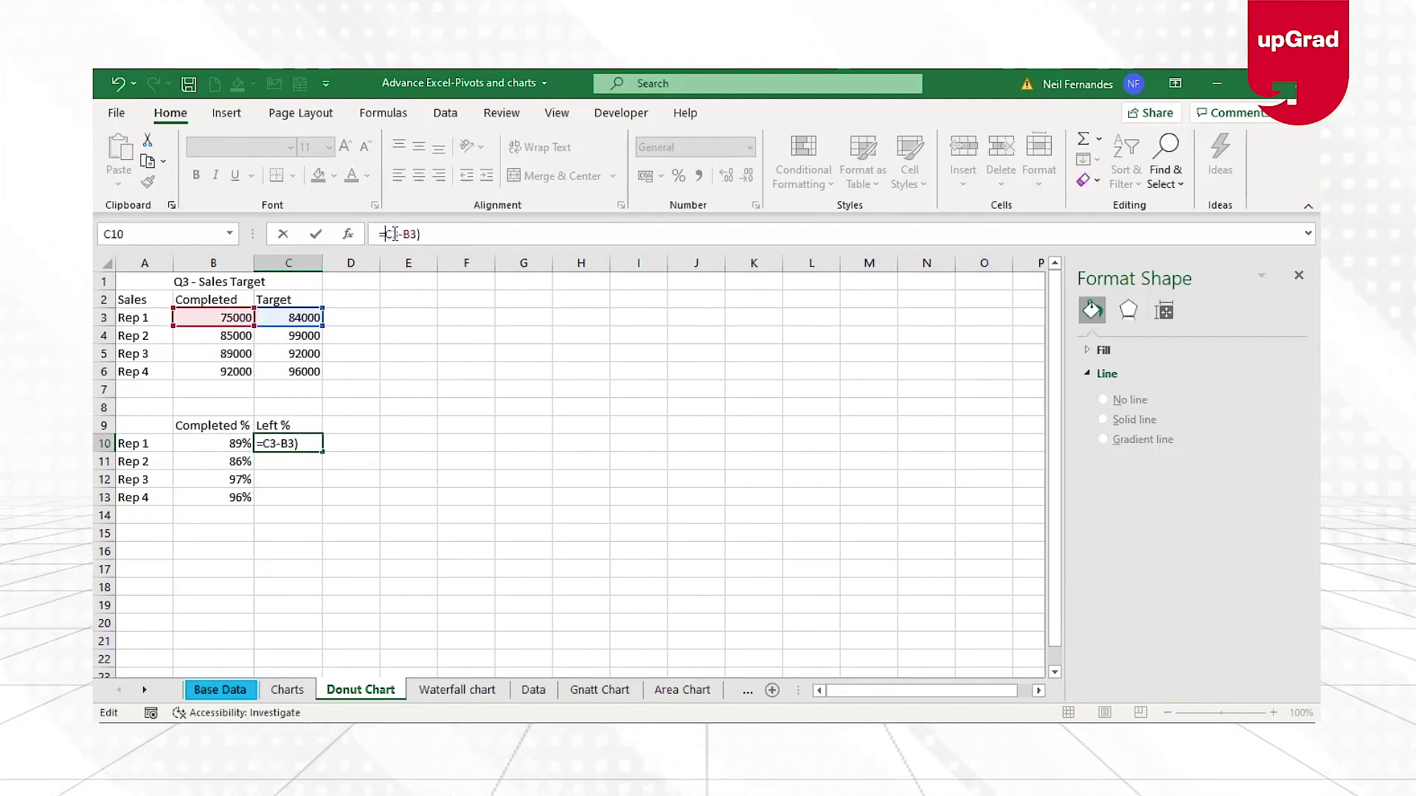
pyautogui.write('(')
pyautogui.write('/')
pyautogui.click(304, 315)
pyautogui.press('Return')
# - Fill the Left % formula down to C13 and format the results as percentages
pyautogui.click(313, 445)
pyautogui.moveTo(322, 452); pyautogui.dragTo(315, 503)
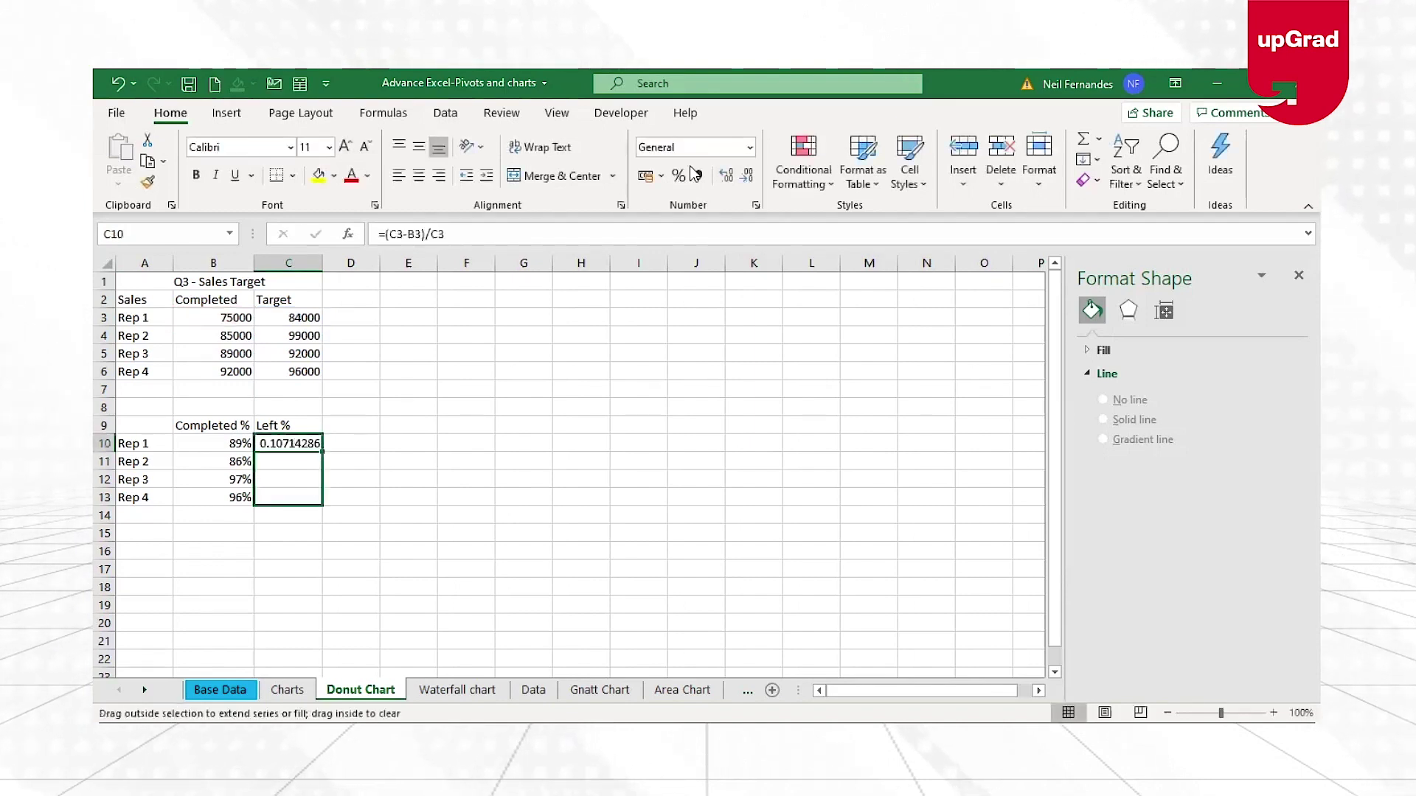
pyautogui.click(678, 175)
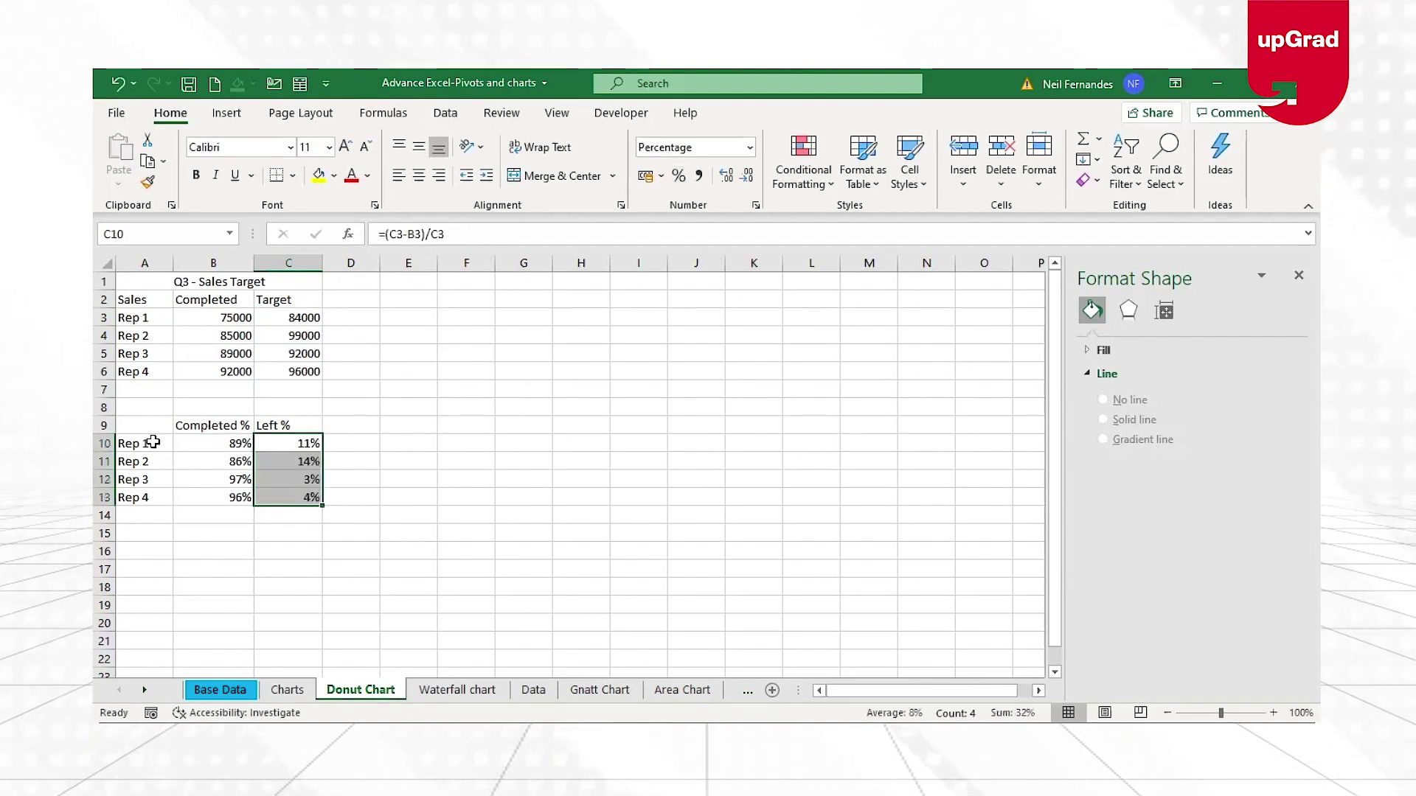
# - Insert a doughnut chart from Rep 1's data in A10:C10 and move it farther away from the table
pyautogui.moveTo(139, 443); pyautogui.dragTo(310, 444)
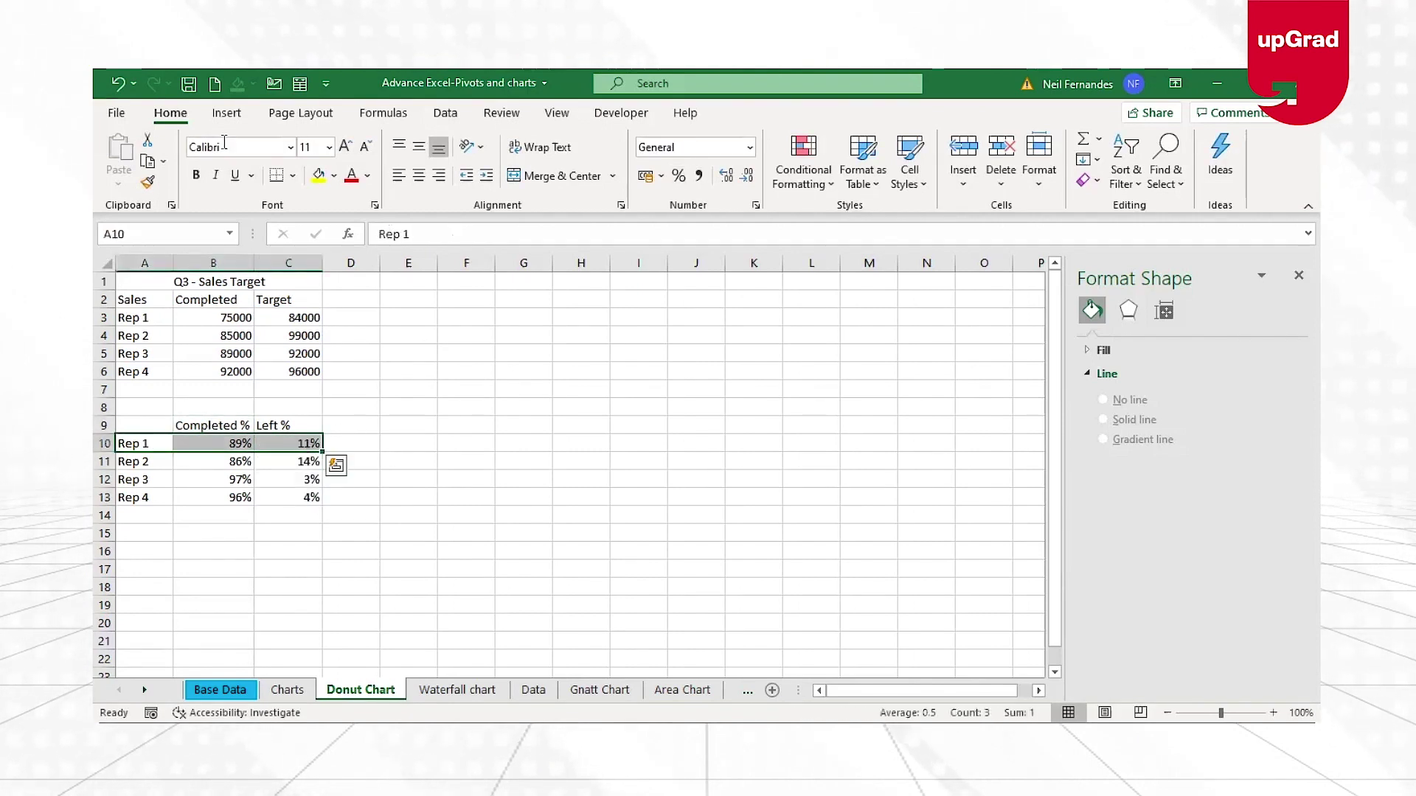
pyautogui.click(230, 114)
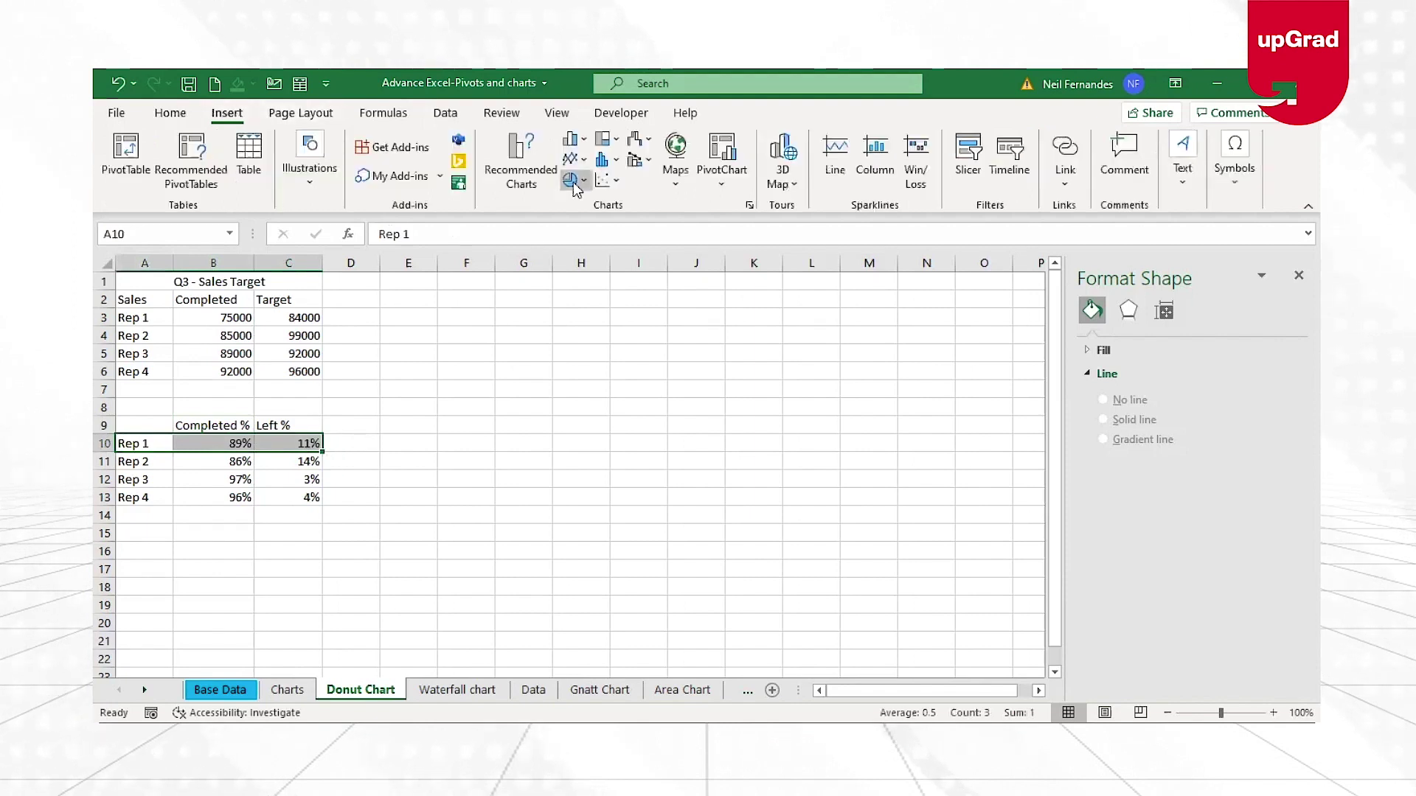
pyautogui.click(575, 186)
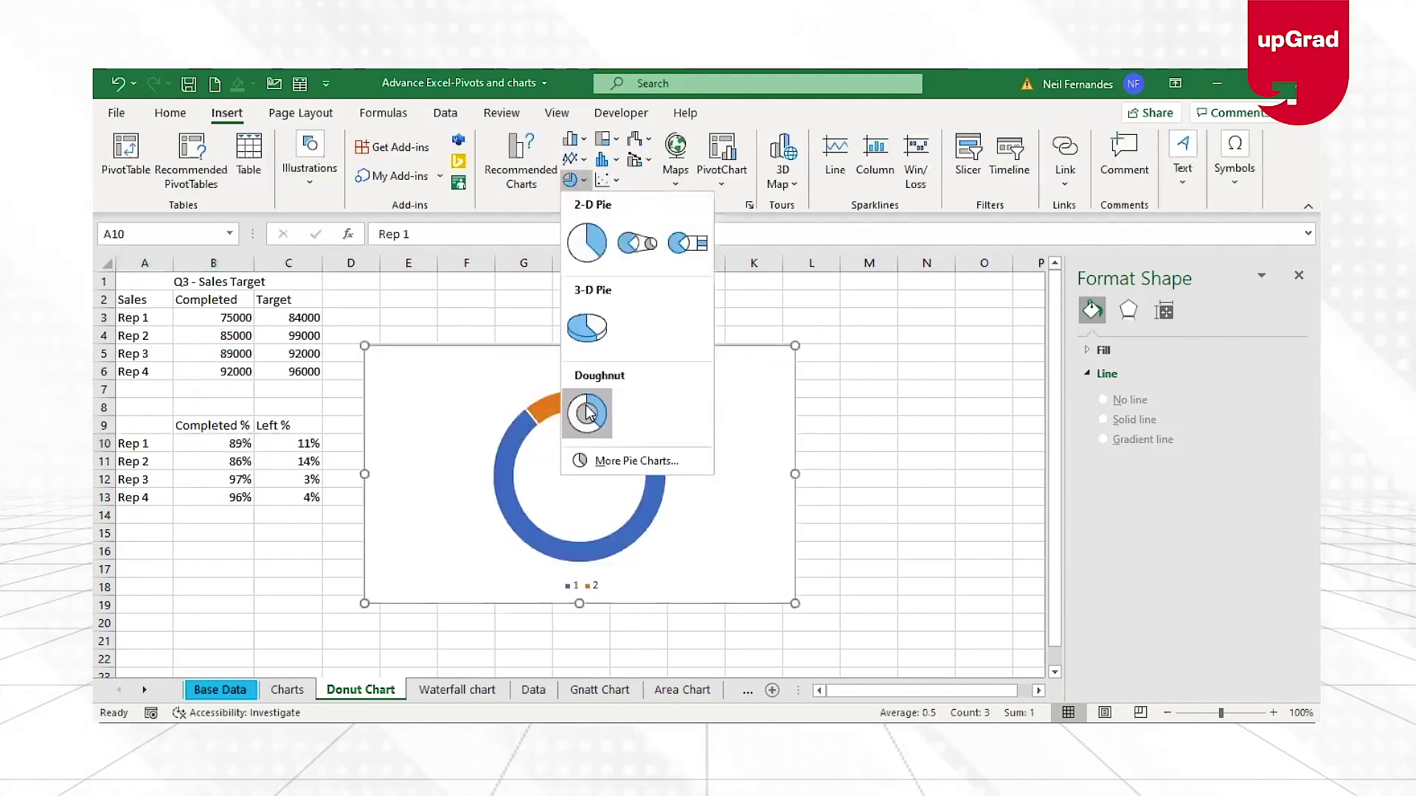
pyautogui.click(588, 413)
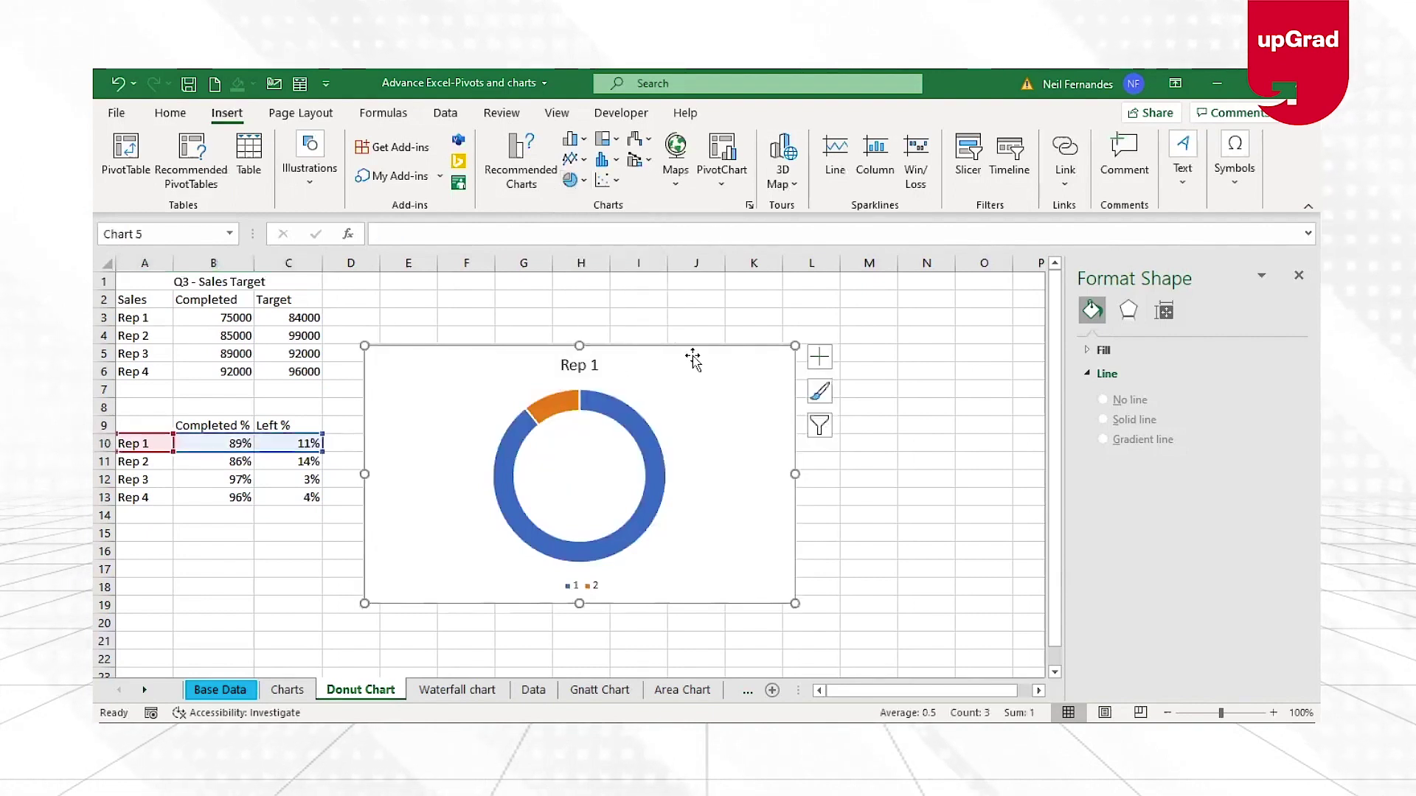
pyautogui.moveTo(693, 359); pyautogui.dragTo(813, 337)
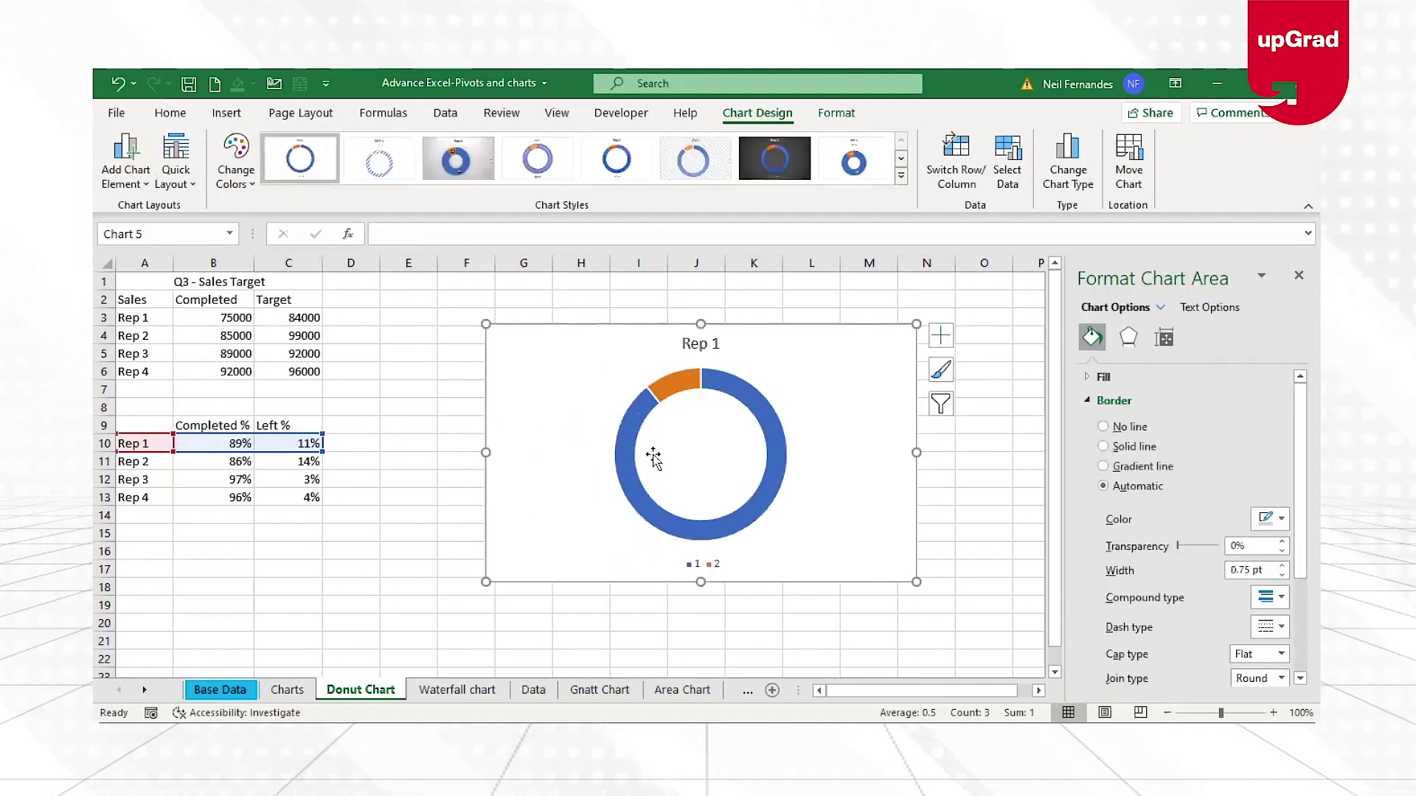
# - Change the chart title to "Progress Report - Rep 1 Sales Target"
pyautogui.click(686, 342)
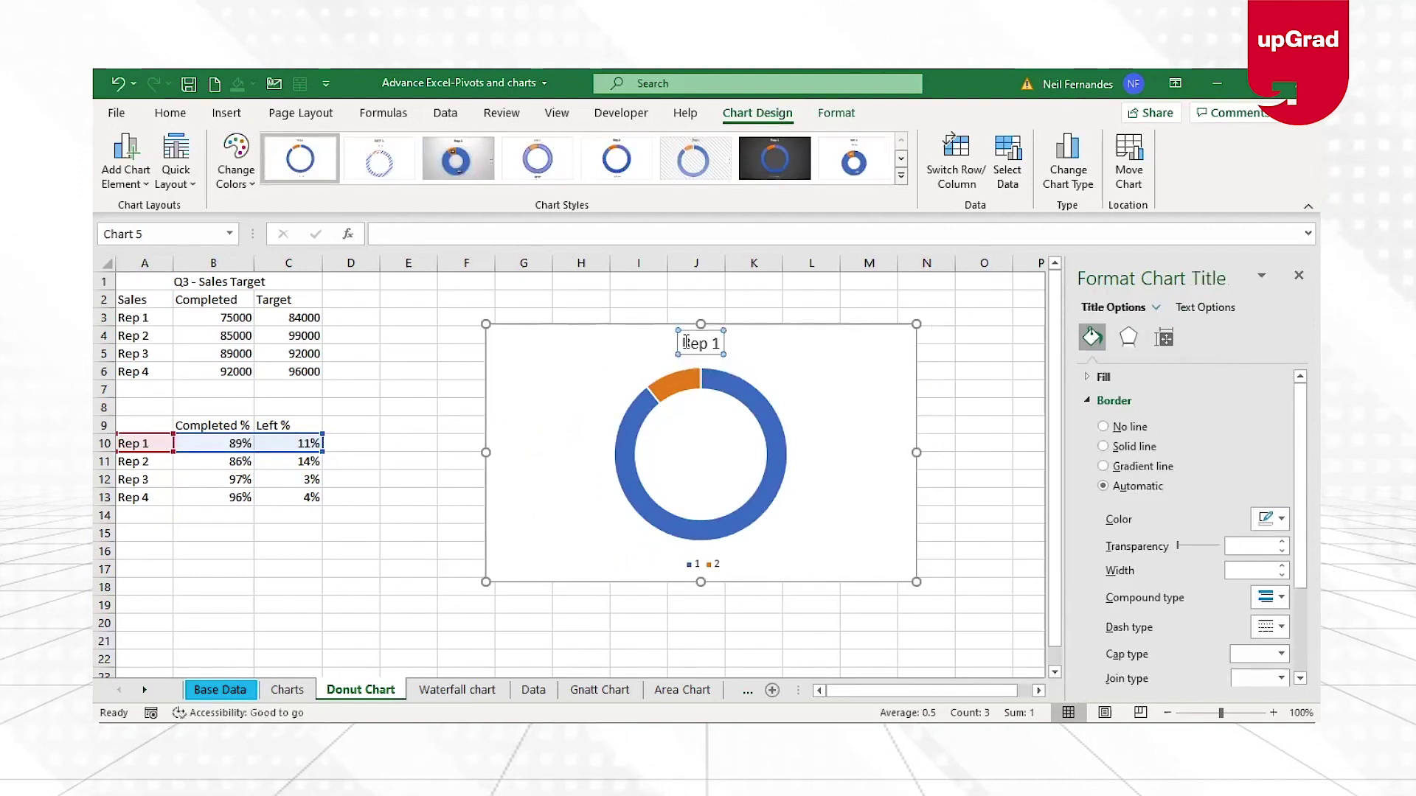
pyautogui.click(686, 342)
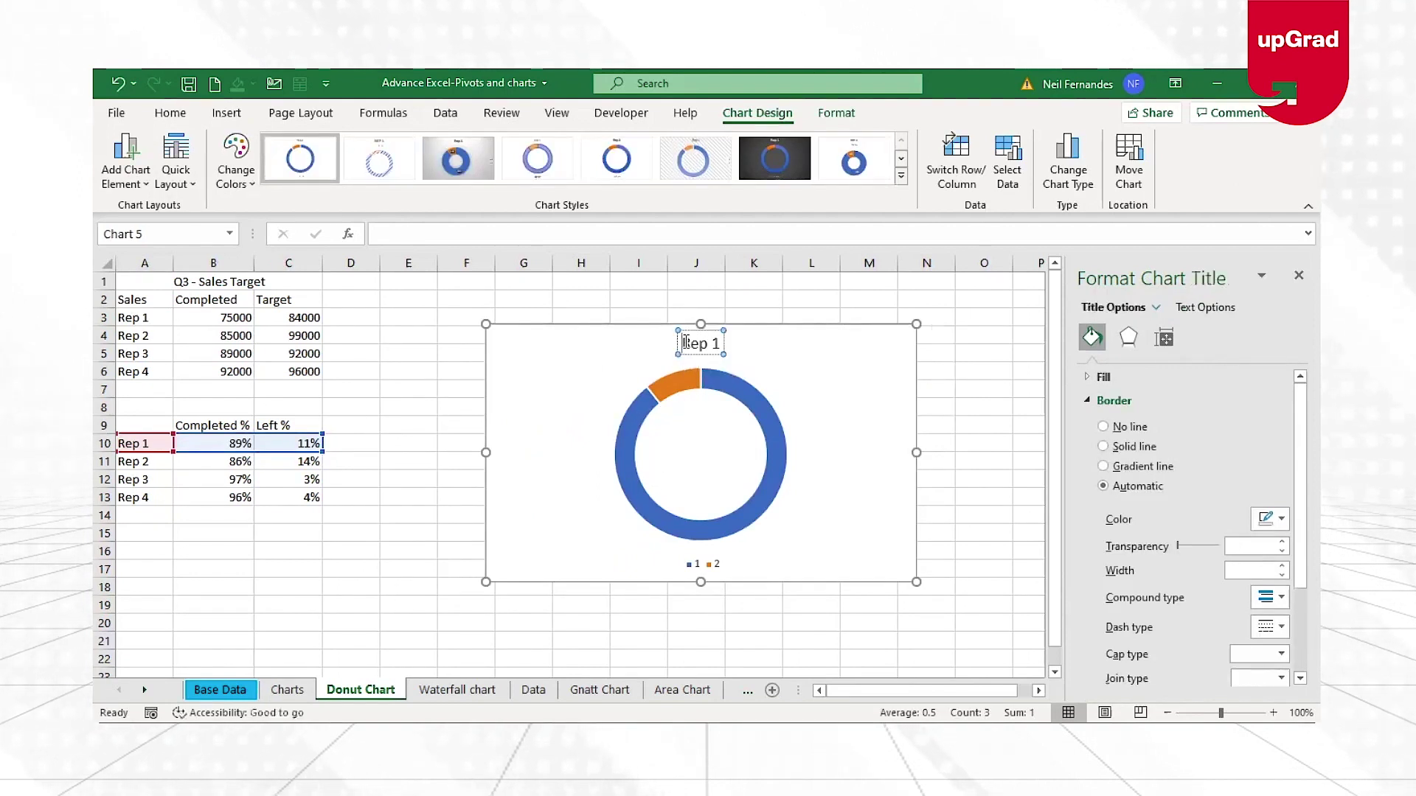
pyautogui.write('Sales')
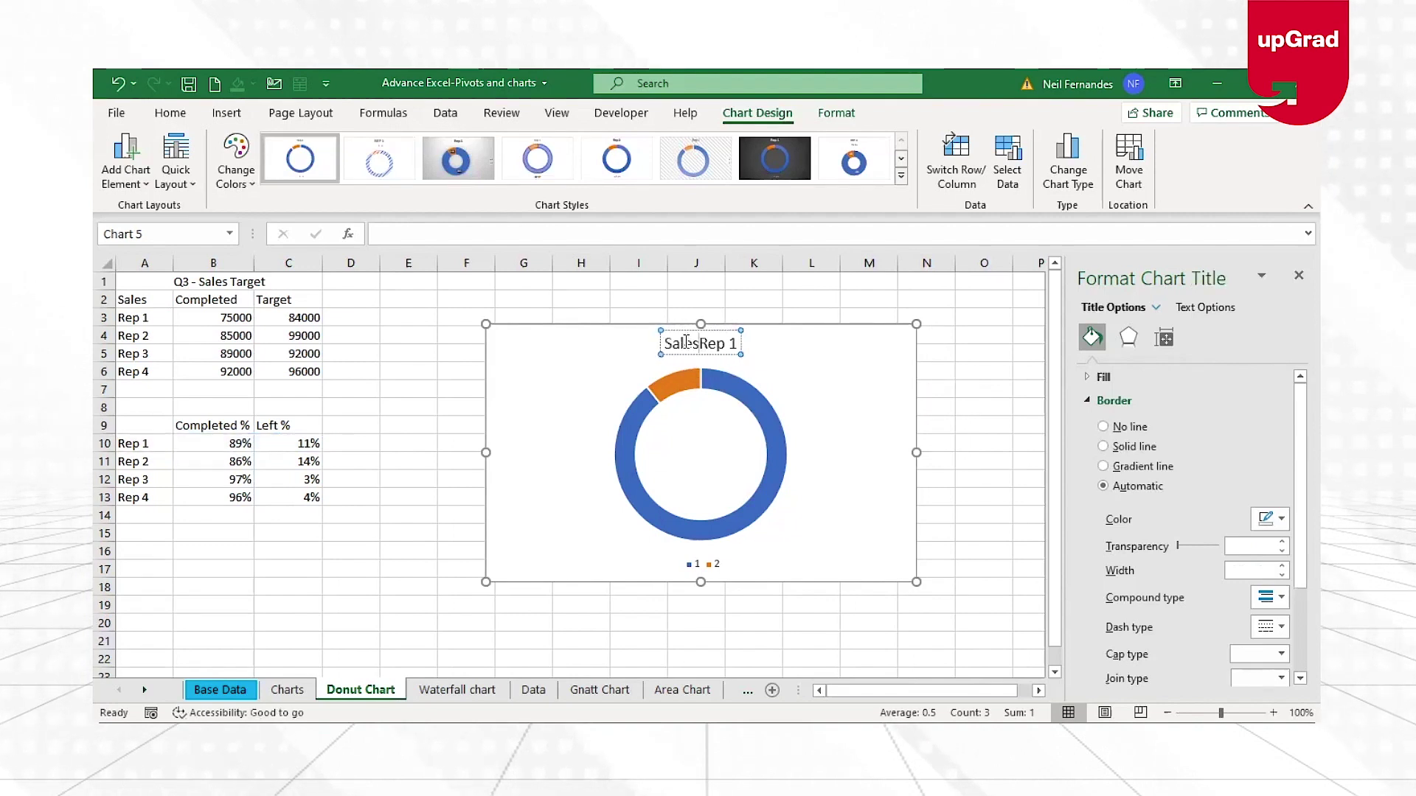
pyautogui.press('BackSpace')
pyautogui.press('BackSpace')
pyautogui.press('BackSpace')
pyautogui.press('BackSpace')
pyautogui.press('BackSpace')
pyautogui.write('Progress Report -')
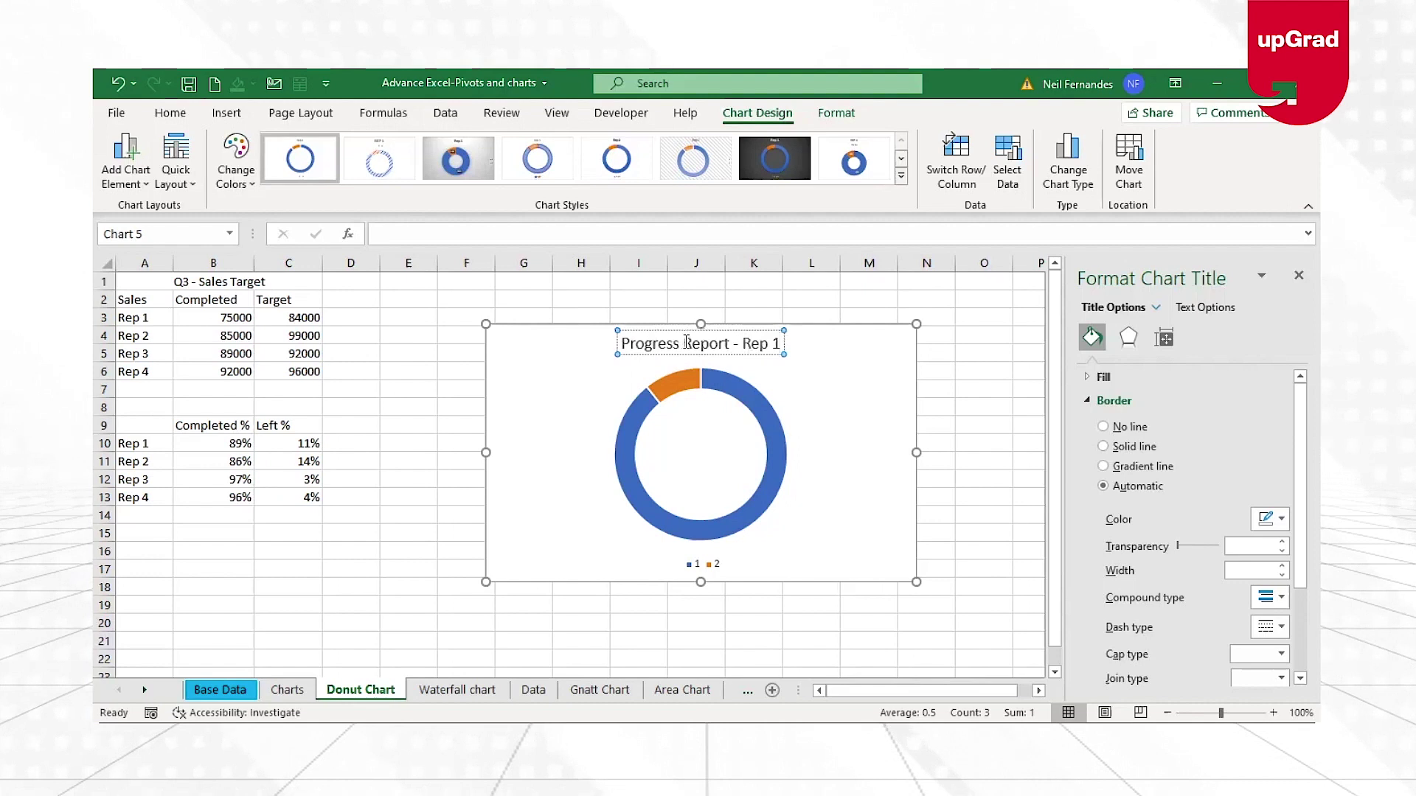
pyautogui.press('End')
pyautogui.write('Sales Target')
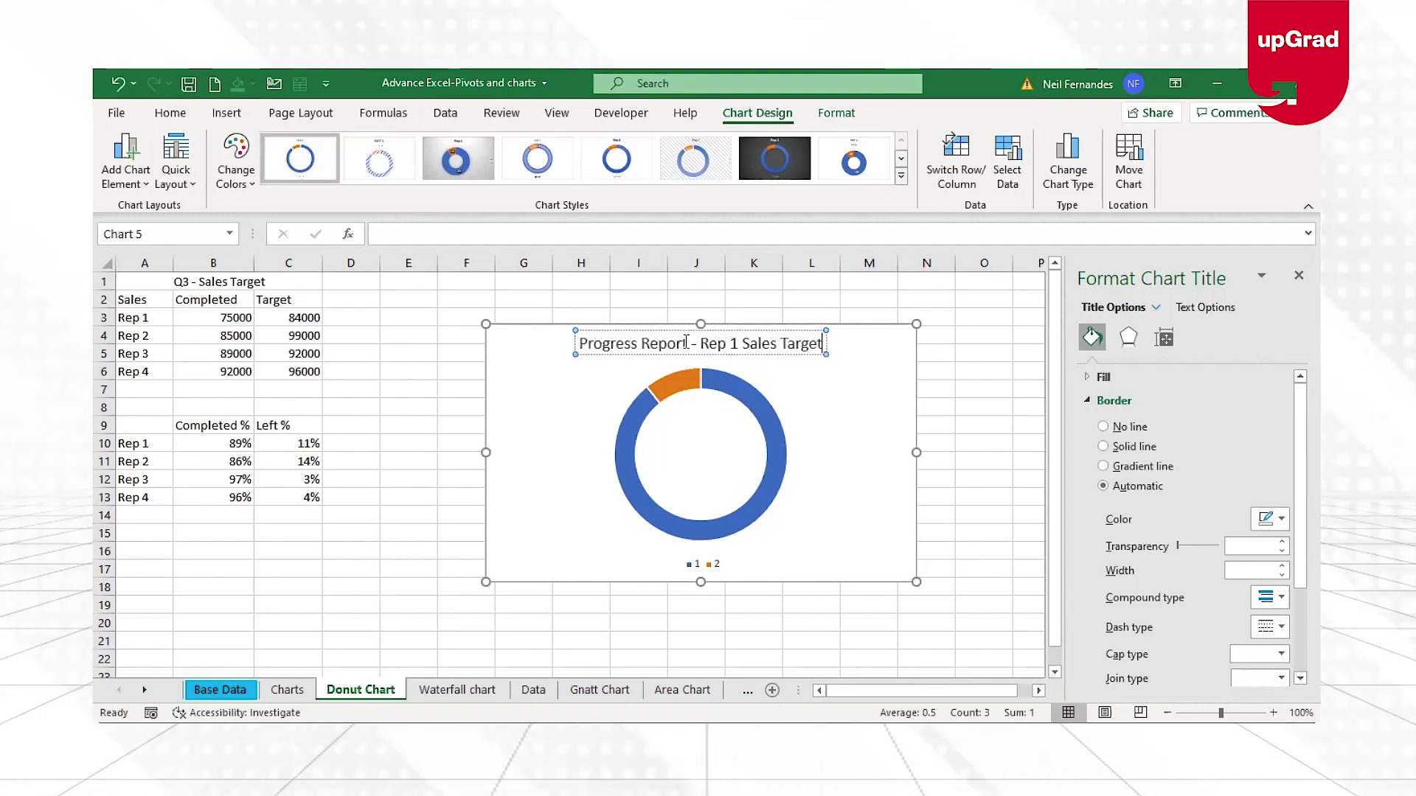
pyautogui.click(807, 395)
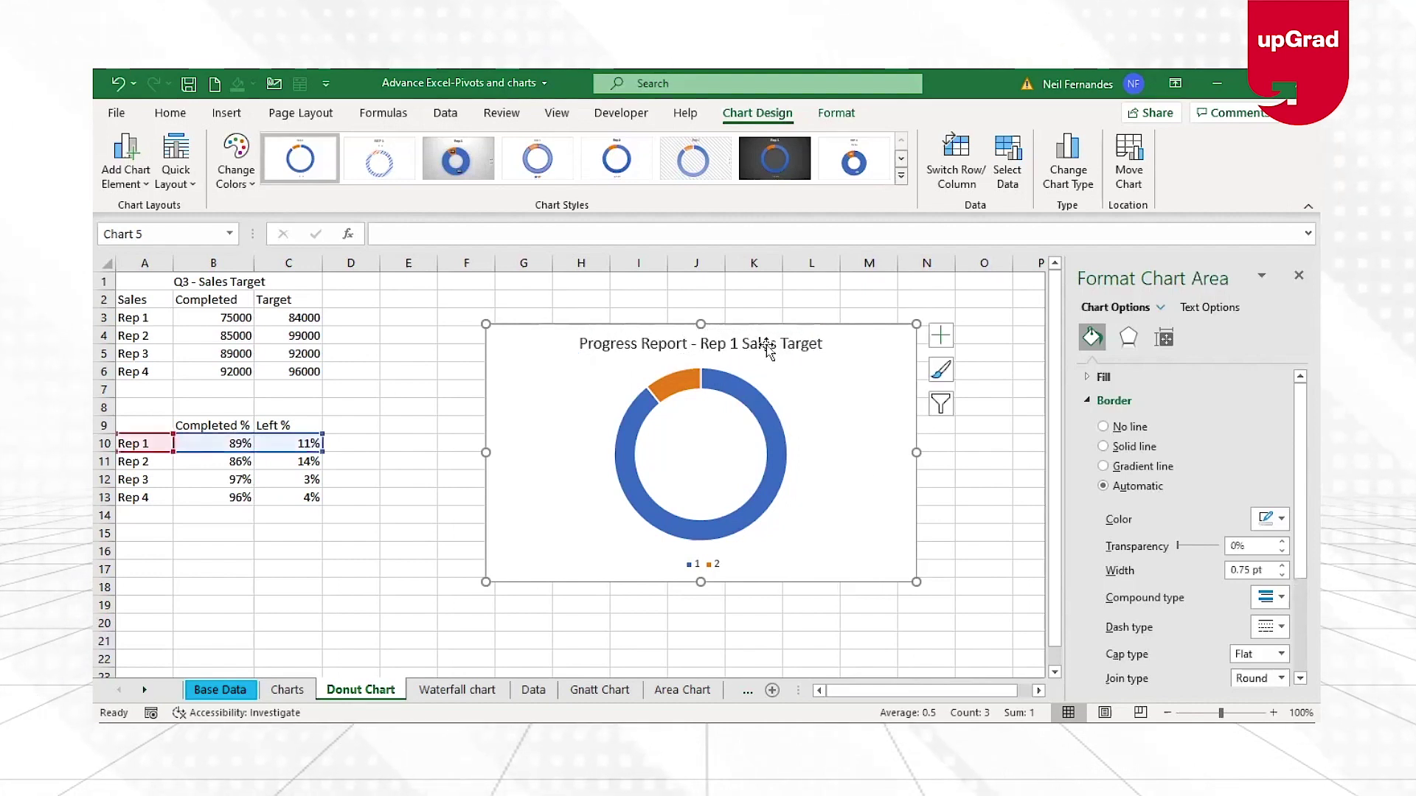
# - Try adding data labels to the doughnut chart and undo the addition
pyautogui.click(769, 345)
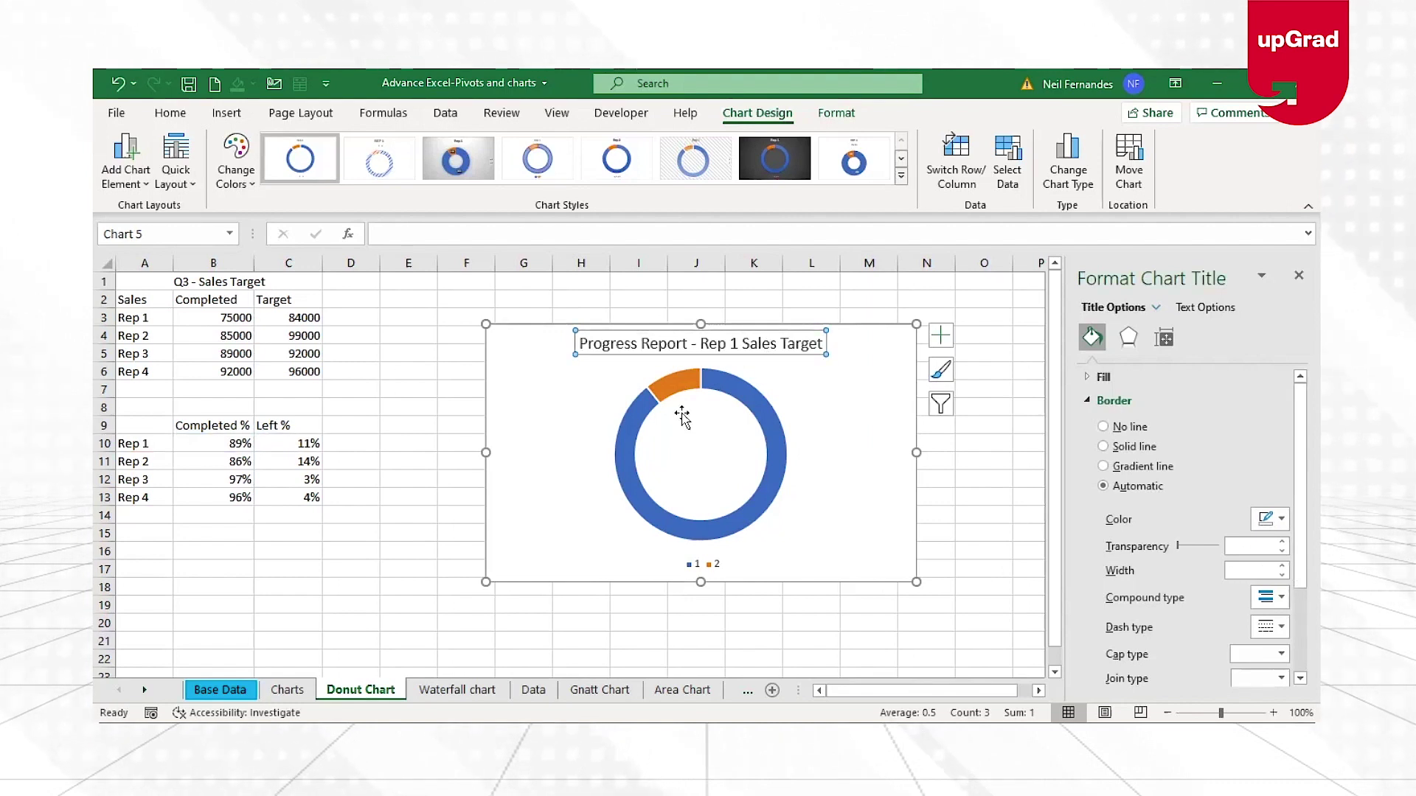
pyautogui.click(939, 343)
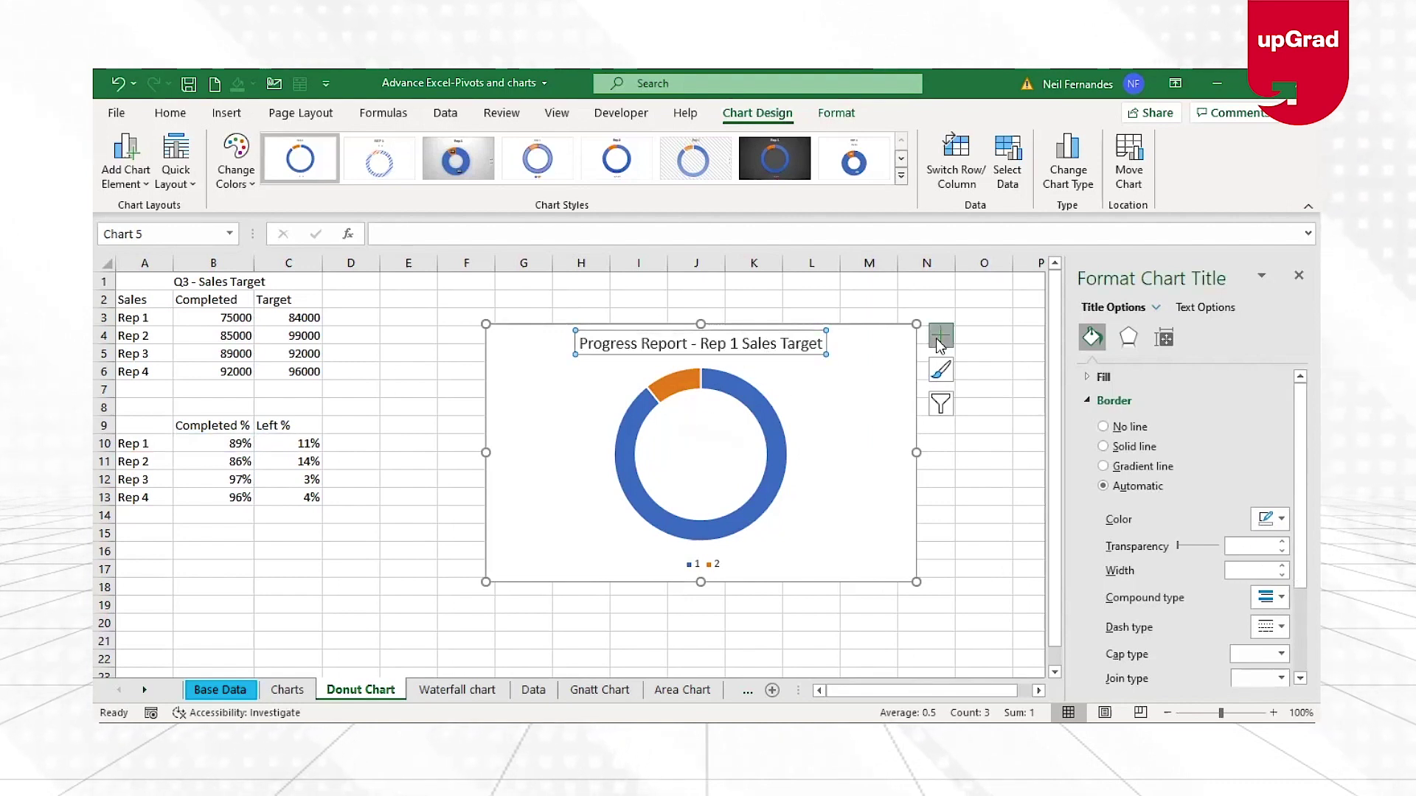
pyautogui.click(984, 376)
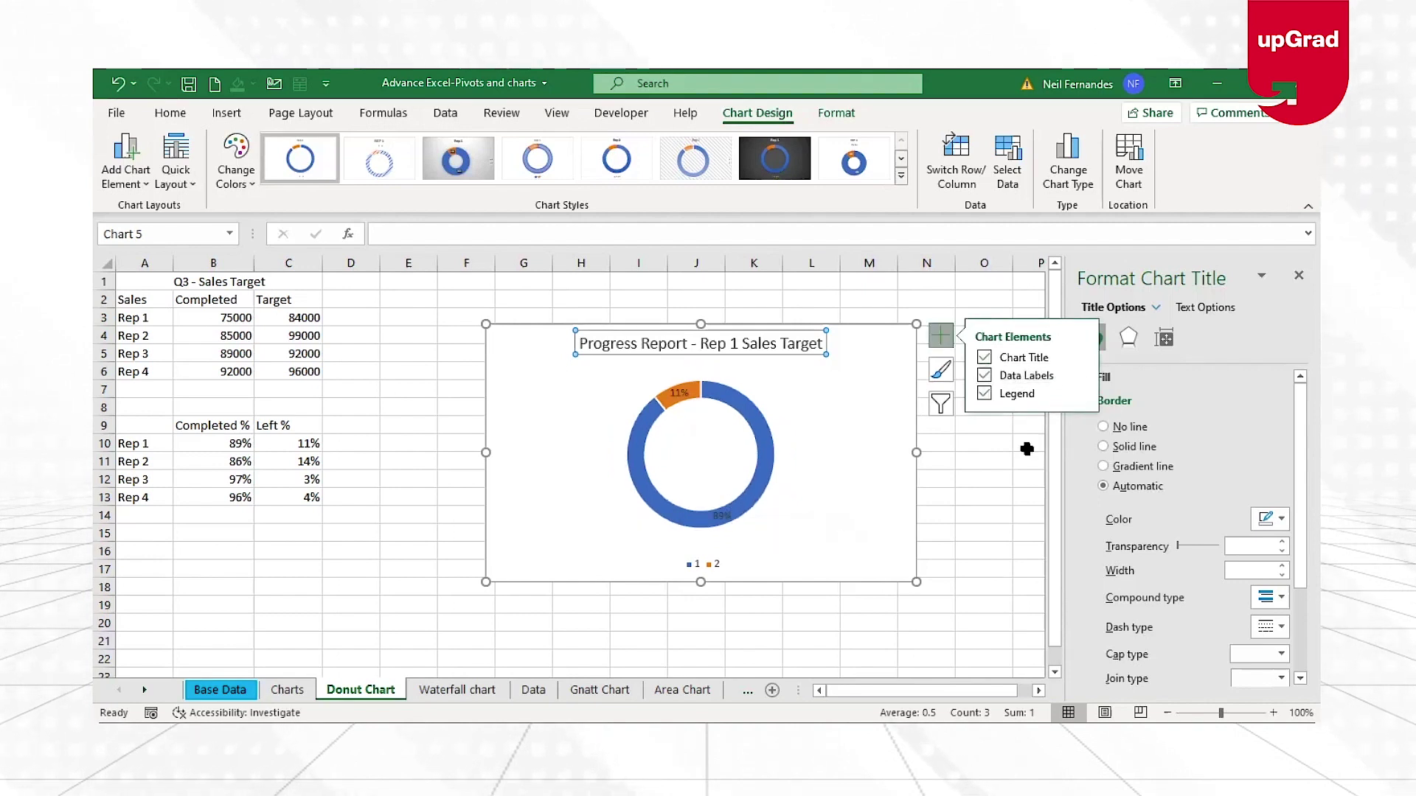
pyautogui.hotkey('ctrl', 'z')
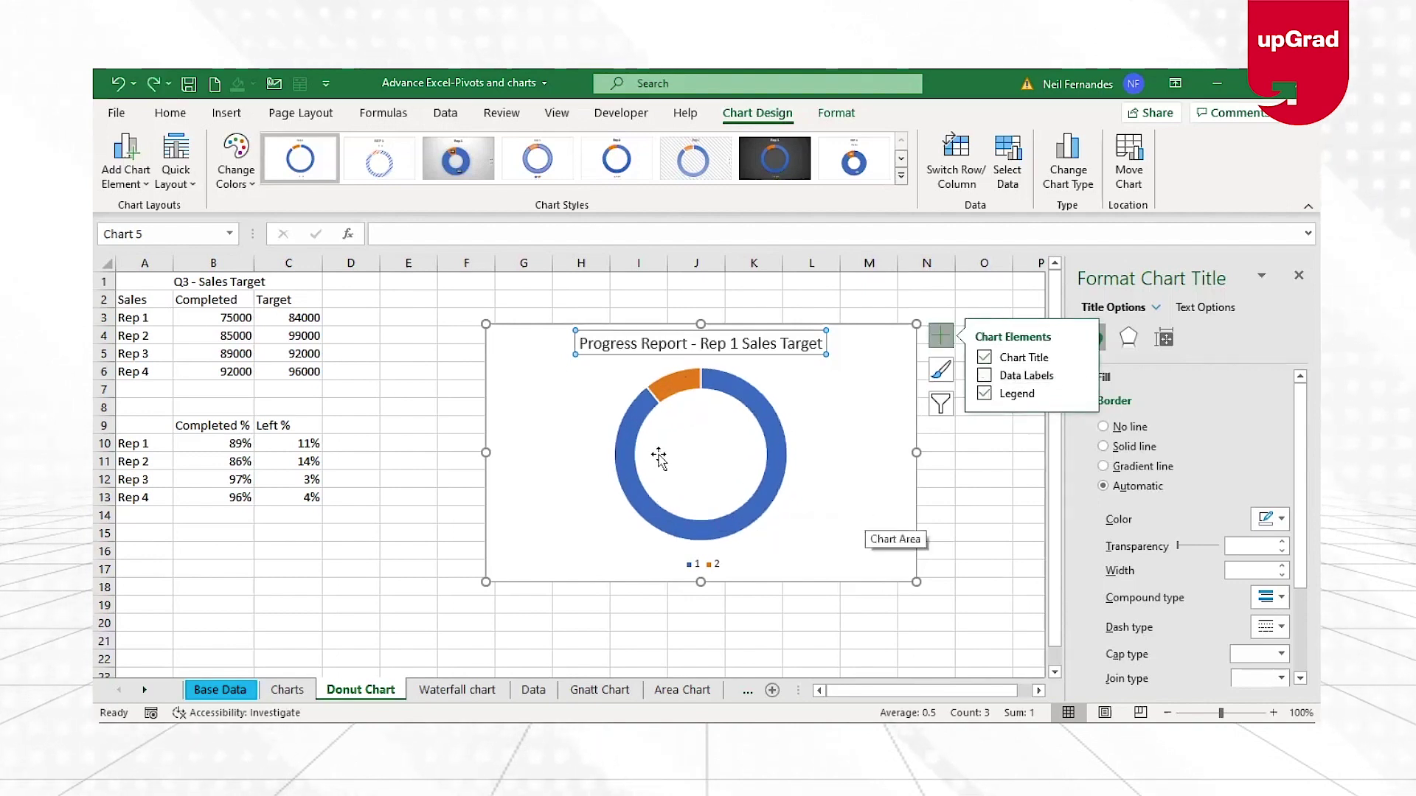
# - Insert a small text box inside the doughnut chart's hole
pyautogui.click(682, 455)
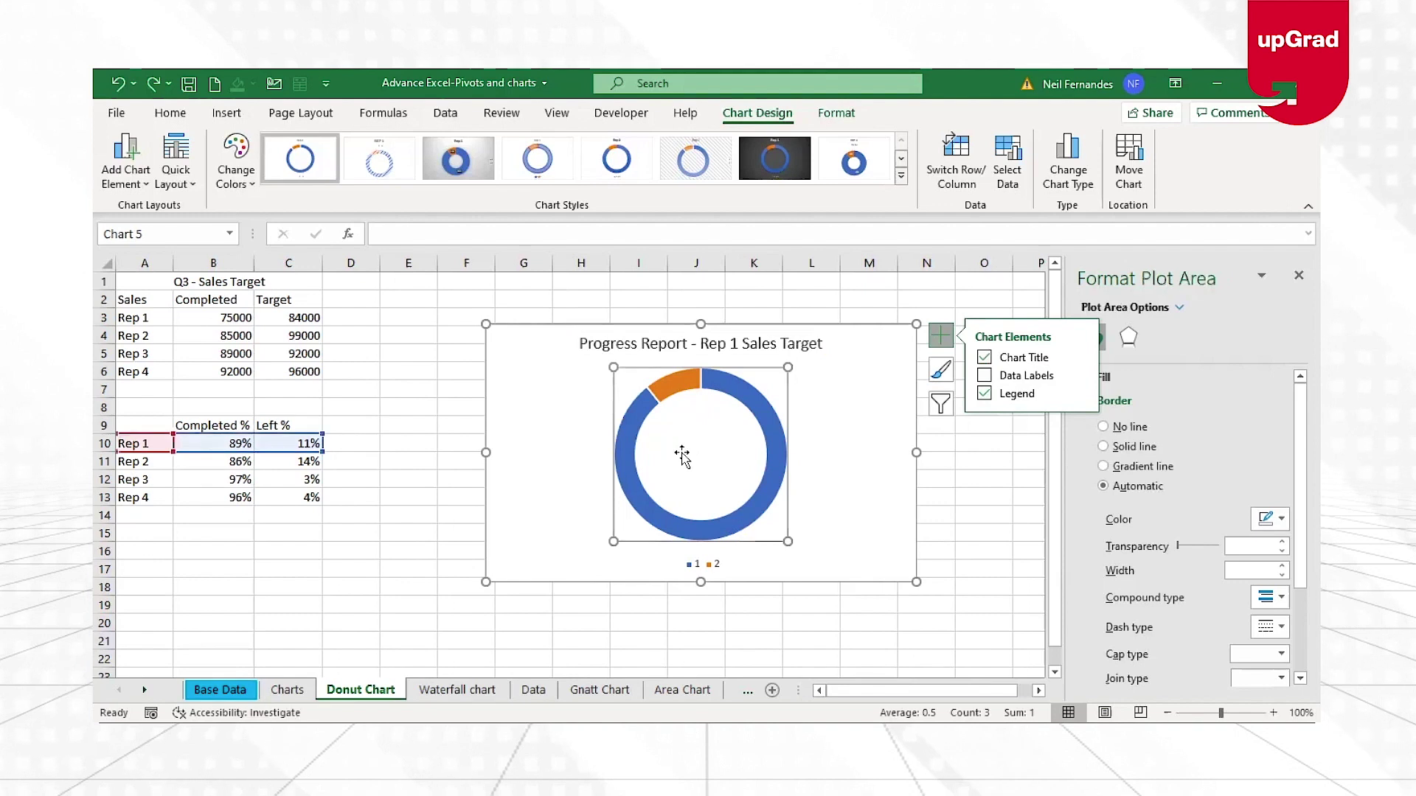
pyautogui.click(226, 113)
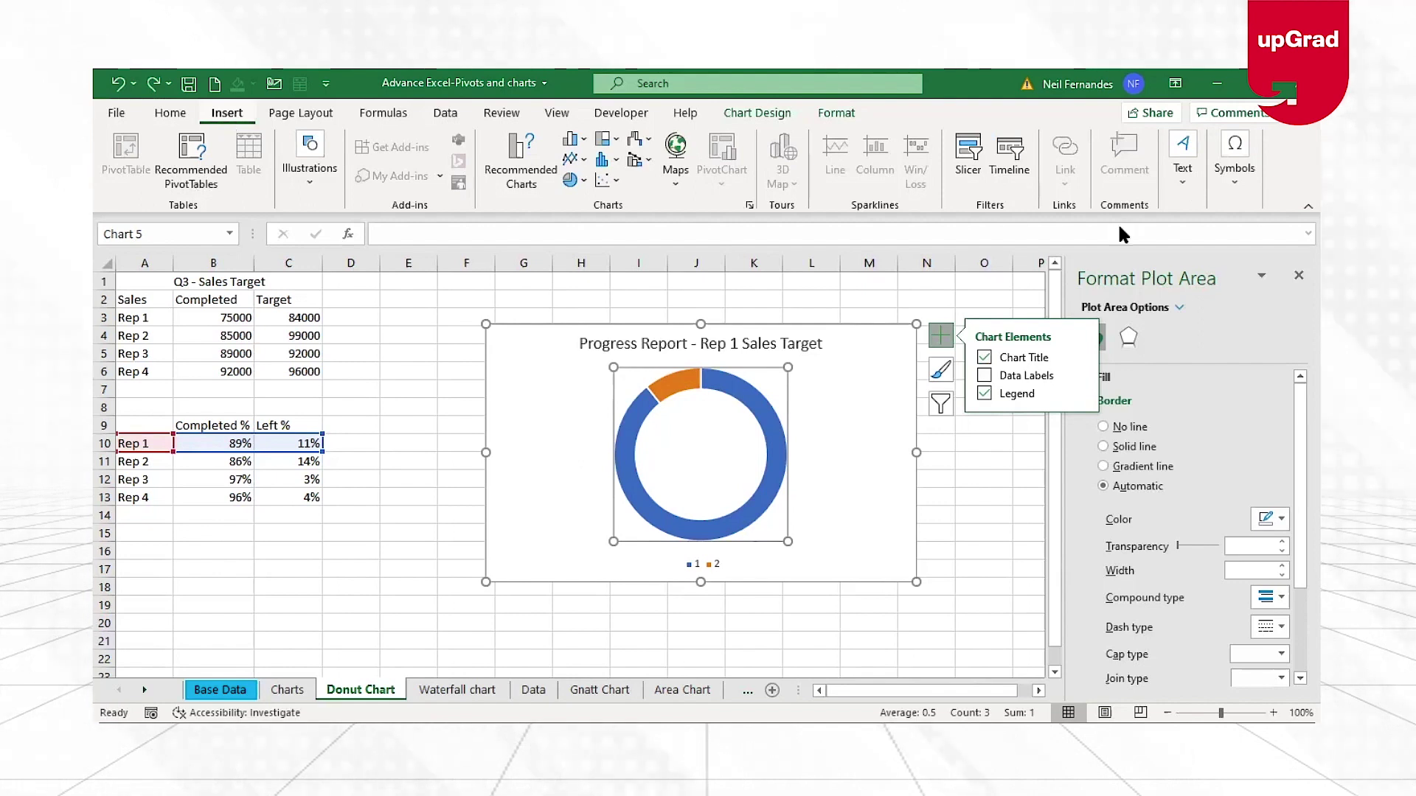
pyautogui.click(1182, 156)
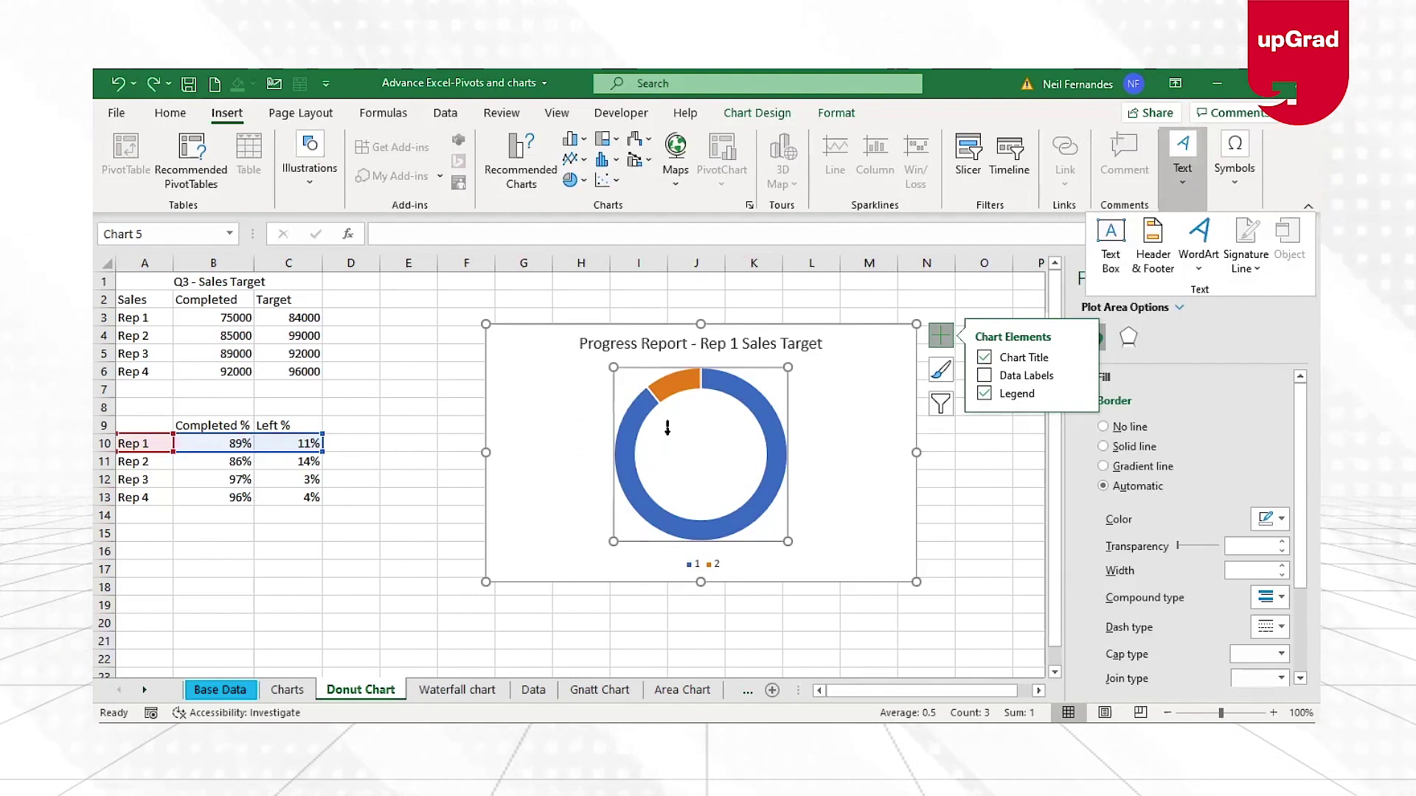
pyautogui.moveTo(668, 420); pyautogui.dragTo(732, 458)
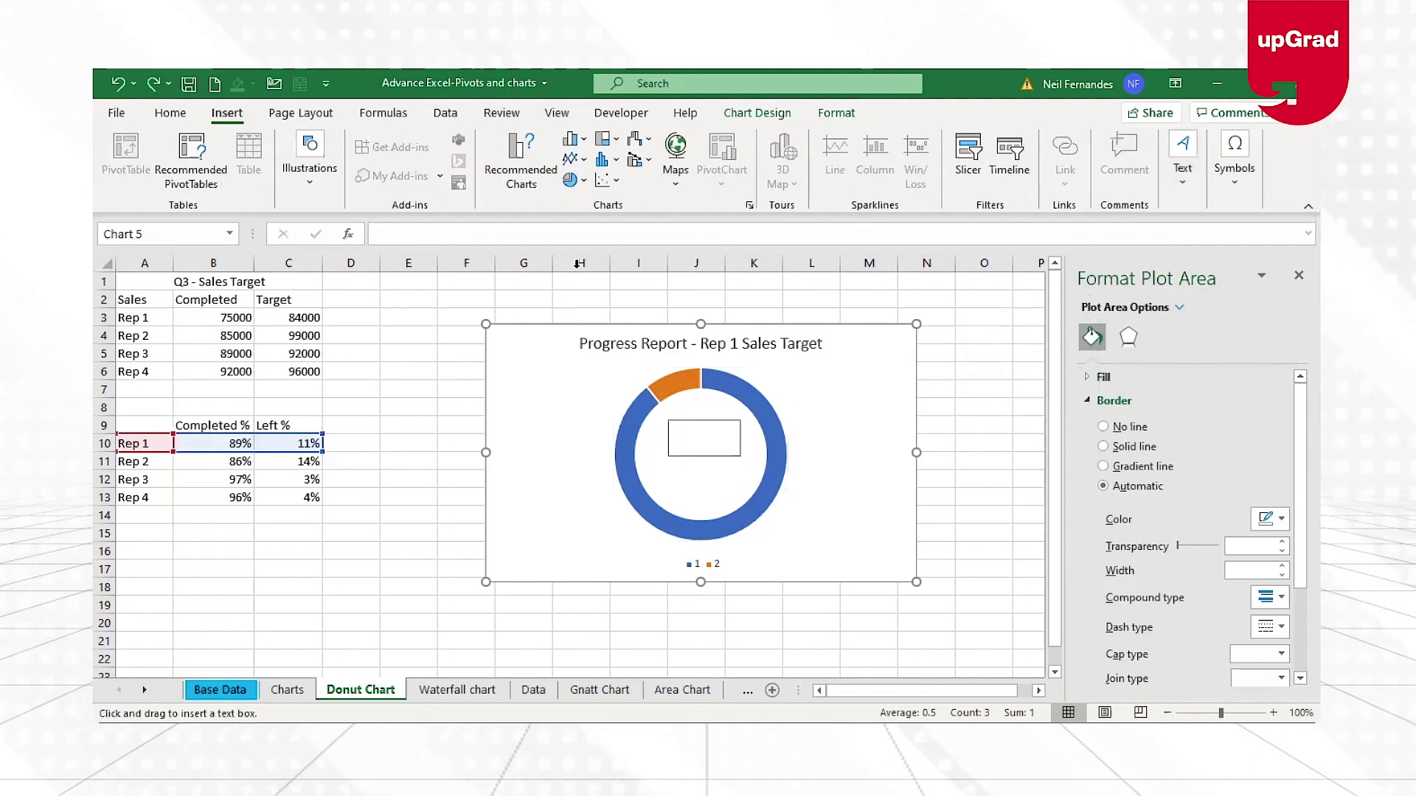
# - Link the text box to Rep 1's Completed % value with ='Donut Chart'!$B$10
pyautogui.click(592, 233)
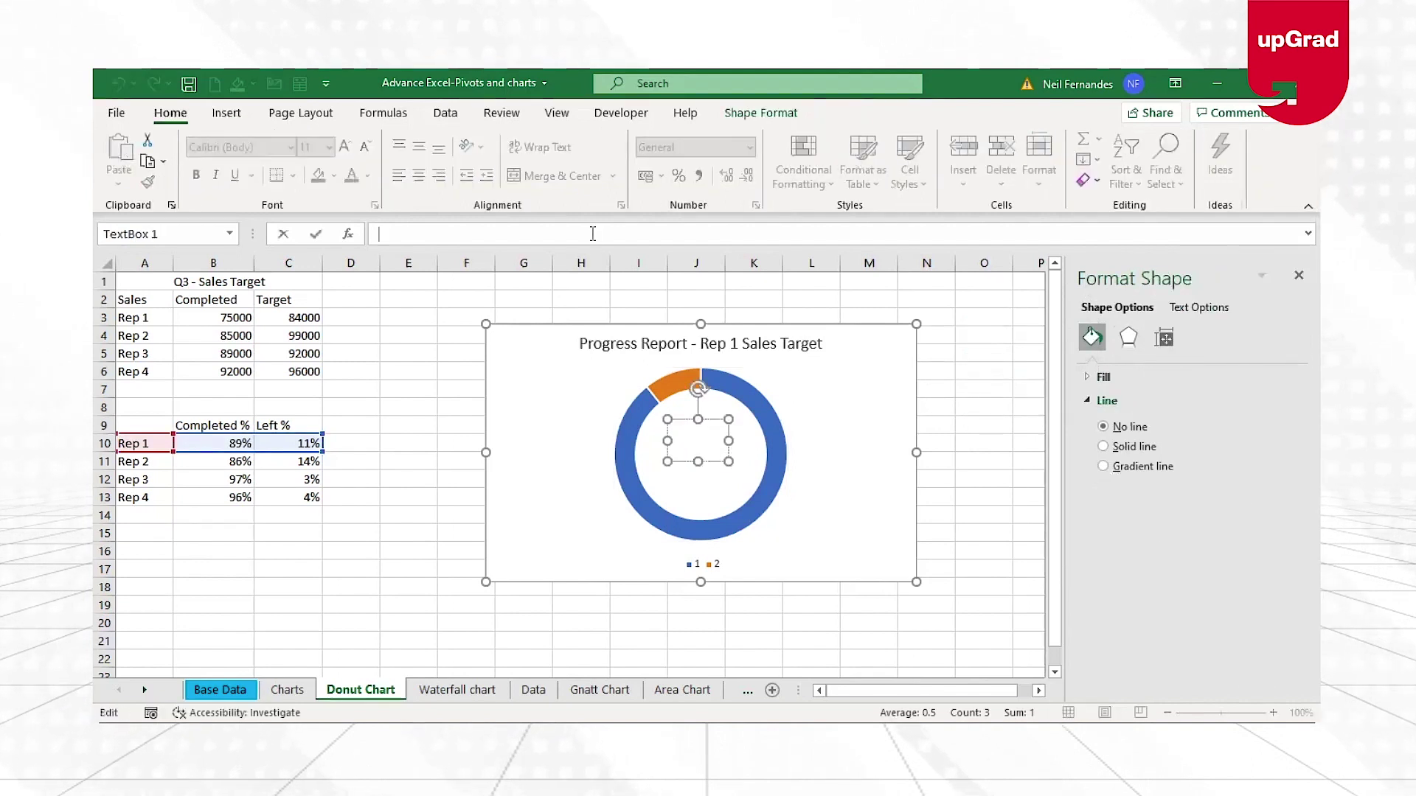
pyautogui.write('=')
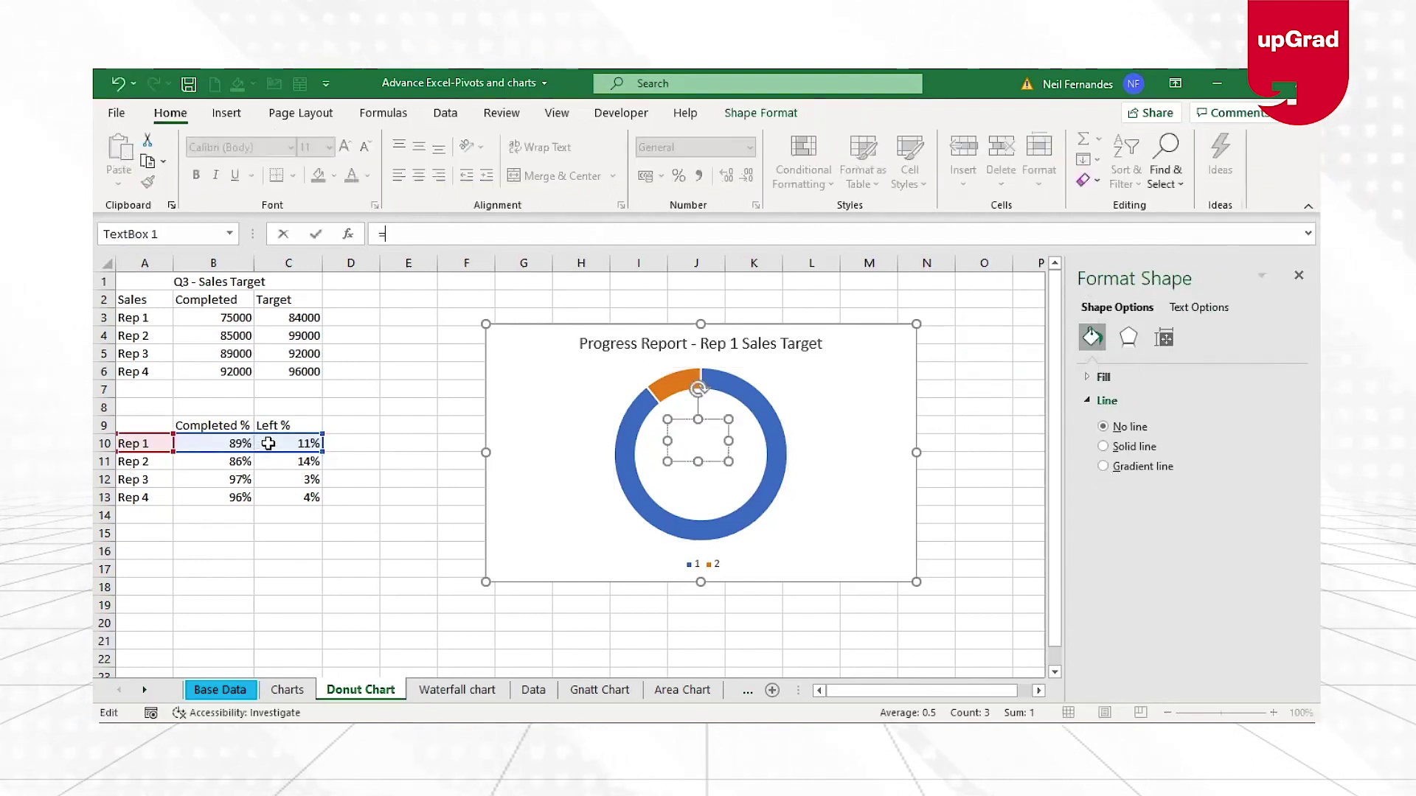
pyautogui.click(221, 446)
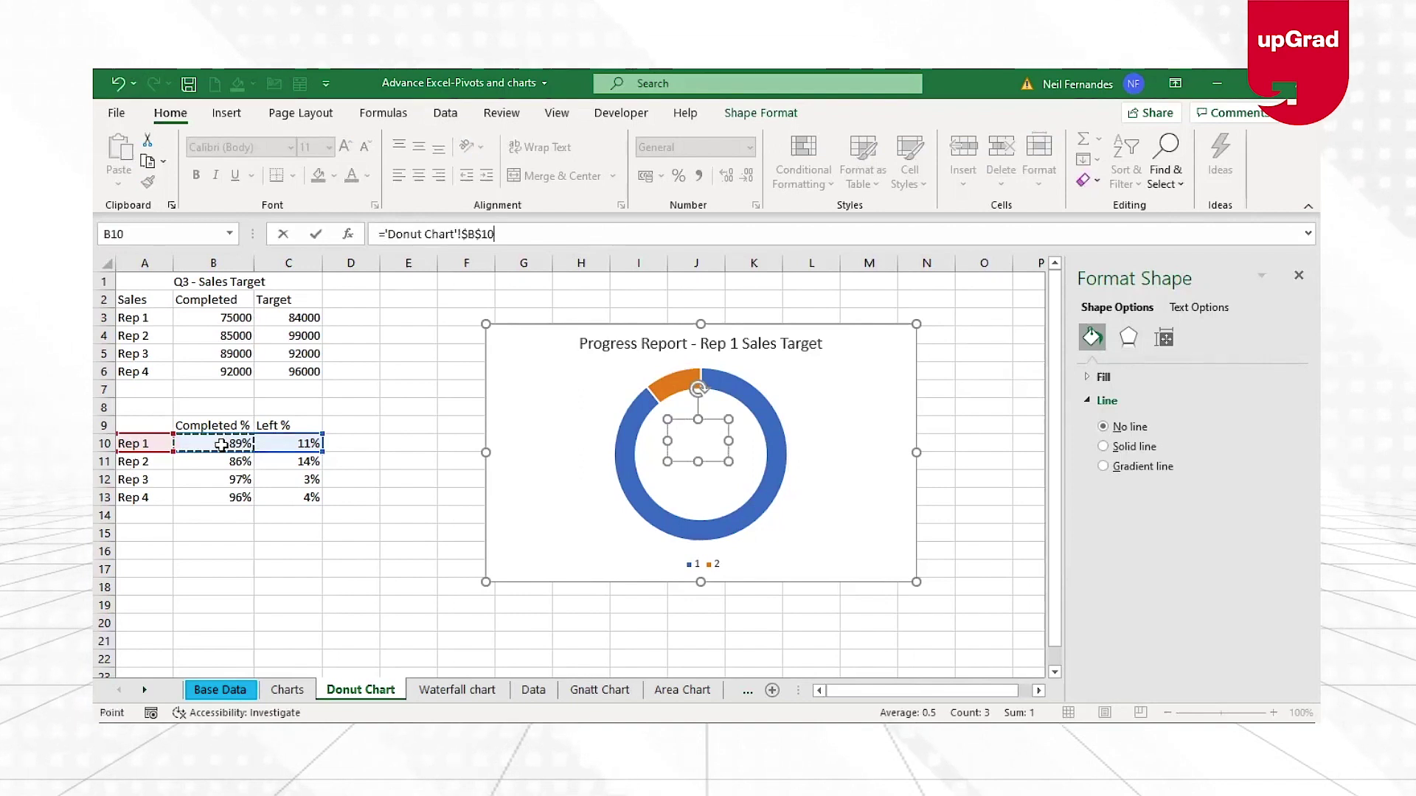
pyautogui.press('Return')
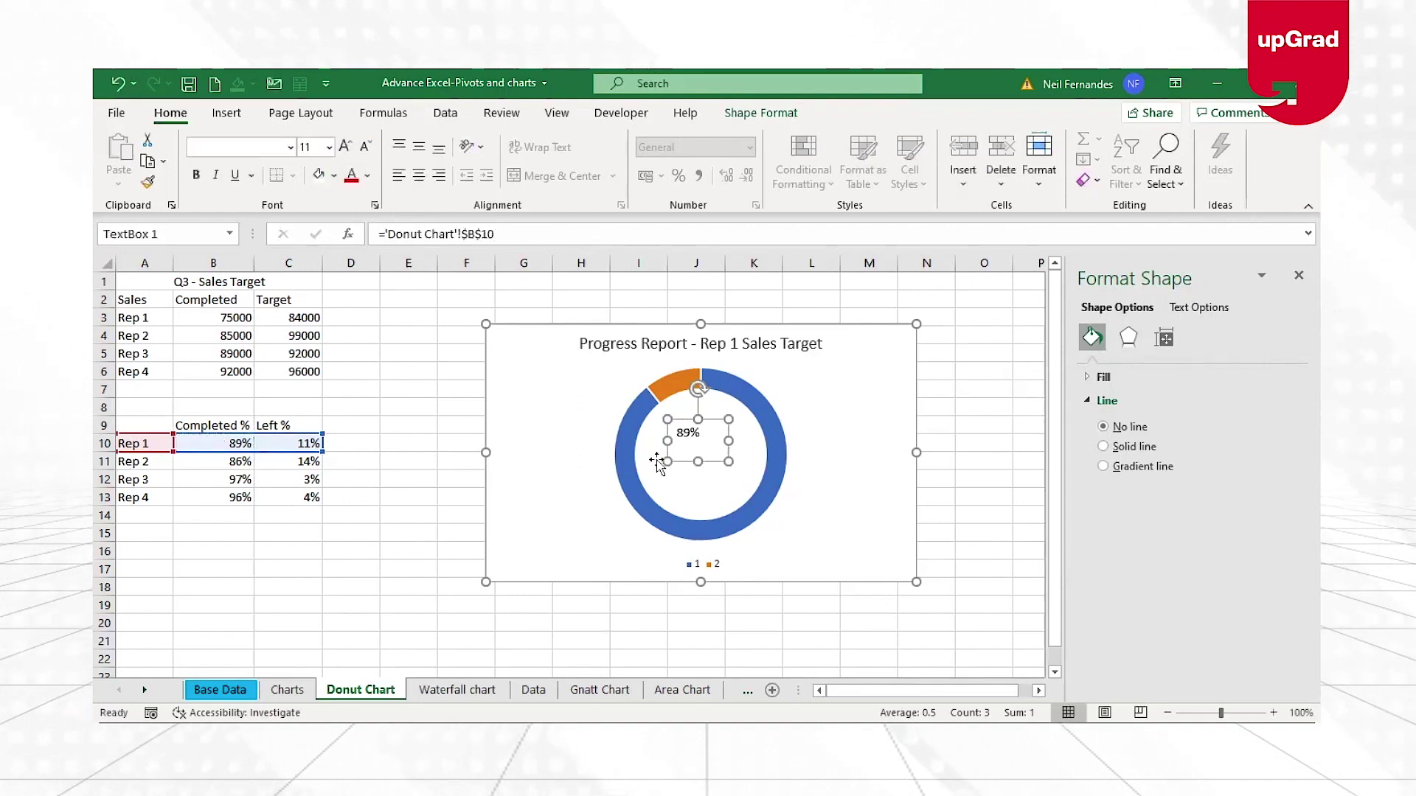
# - Shrink the percentage text box and move it to the centre of the doughnut
pyautogui.moveTo(668, 440)
pyautogui.mouseDown()
pyautogui.moveTo(691, 440)
pyautogui.moveTo(680, 445)
pyautogui.mouseUp()
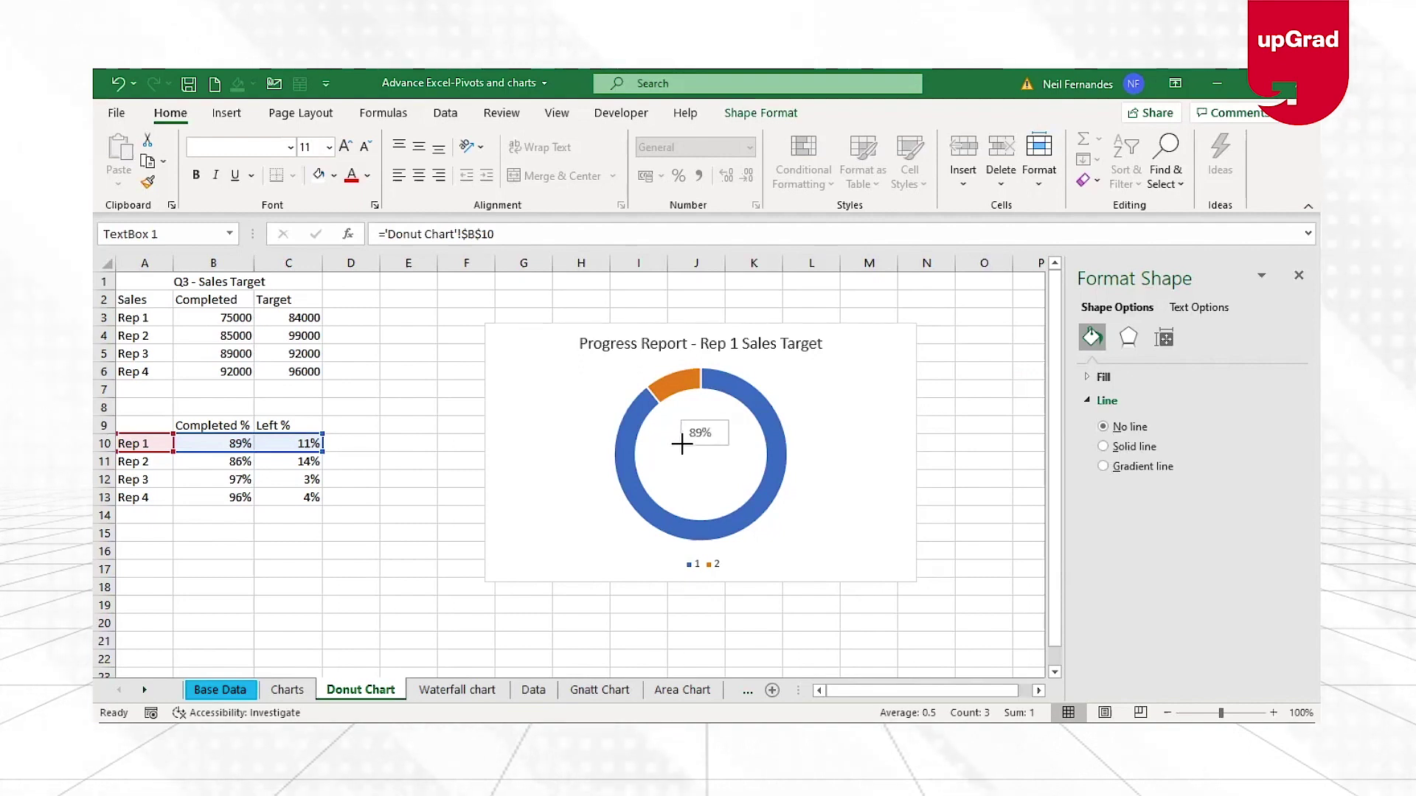
pyautogui.click(708, 440)
pyautogui.moveTo(717, 443); pyautogui.dragTo(719, 462)
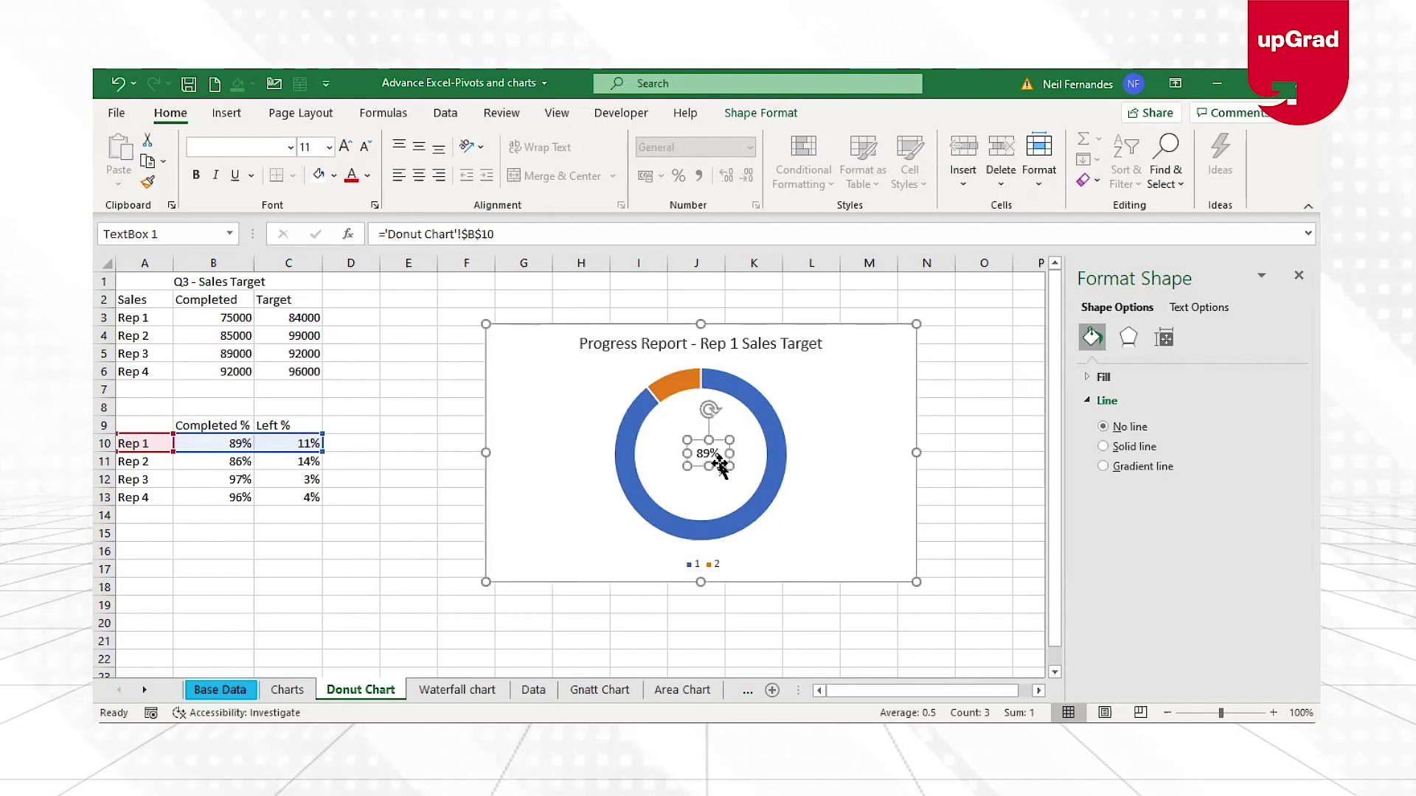
pyautogui.click(868, 507)
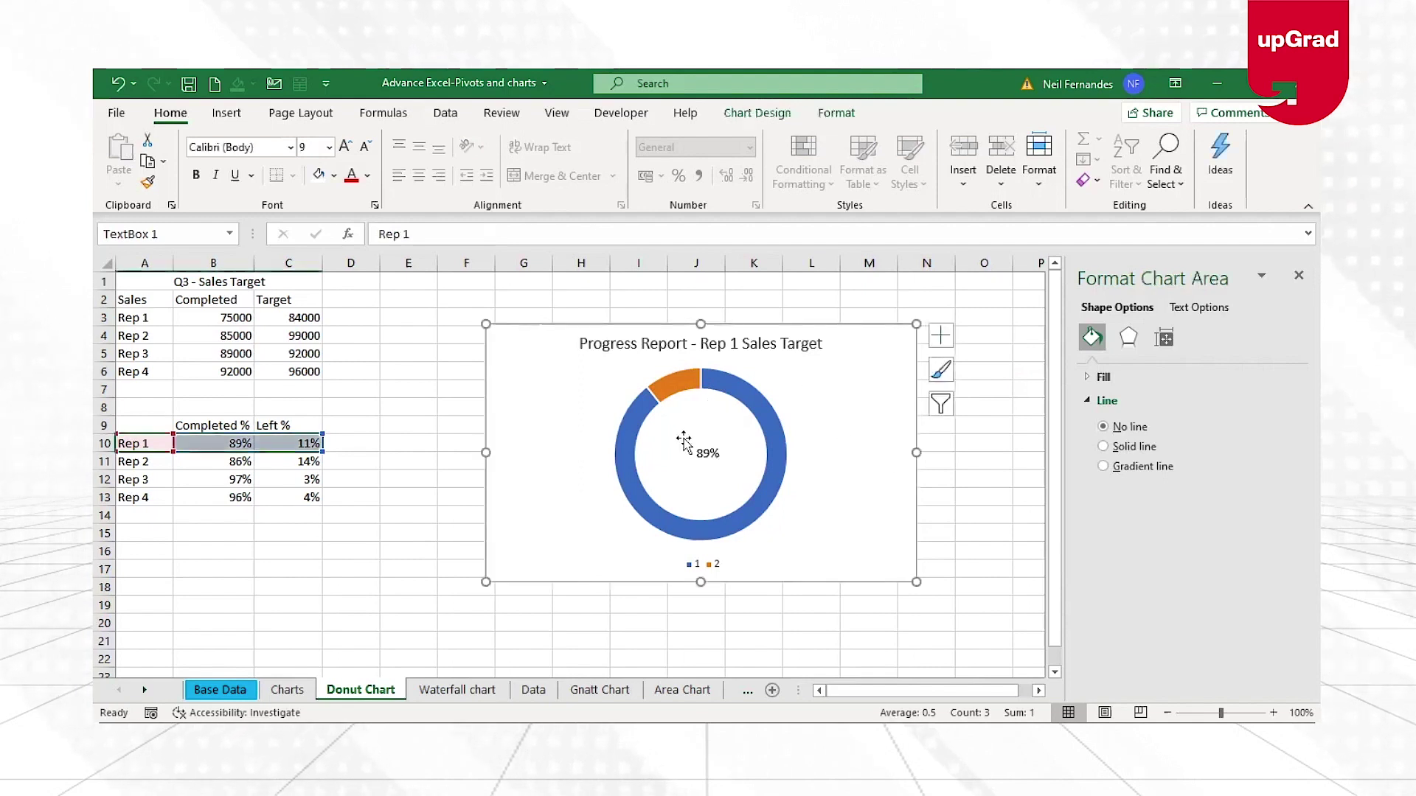
# - Increase the font size of the percentage text box to 20
pyautogui.click(708, 453)
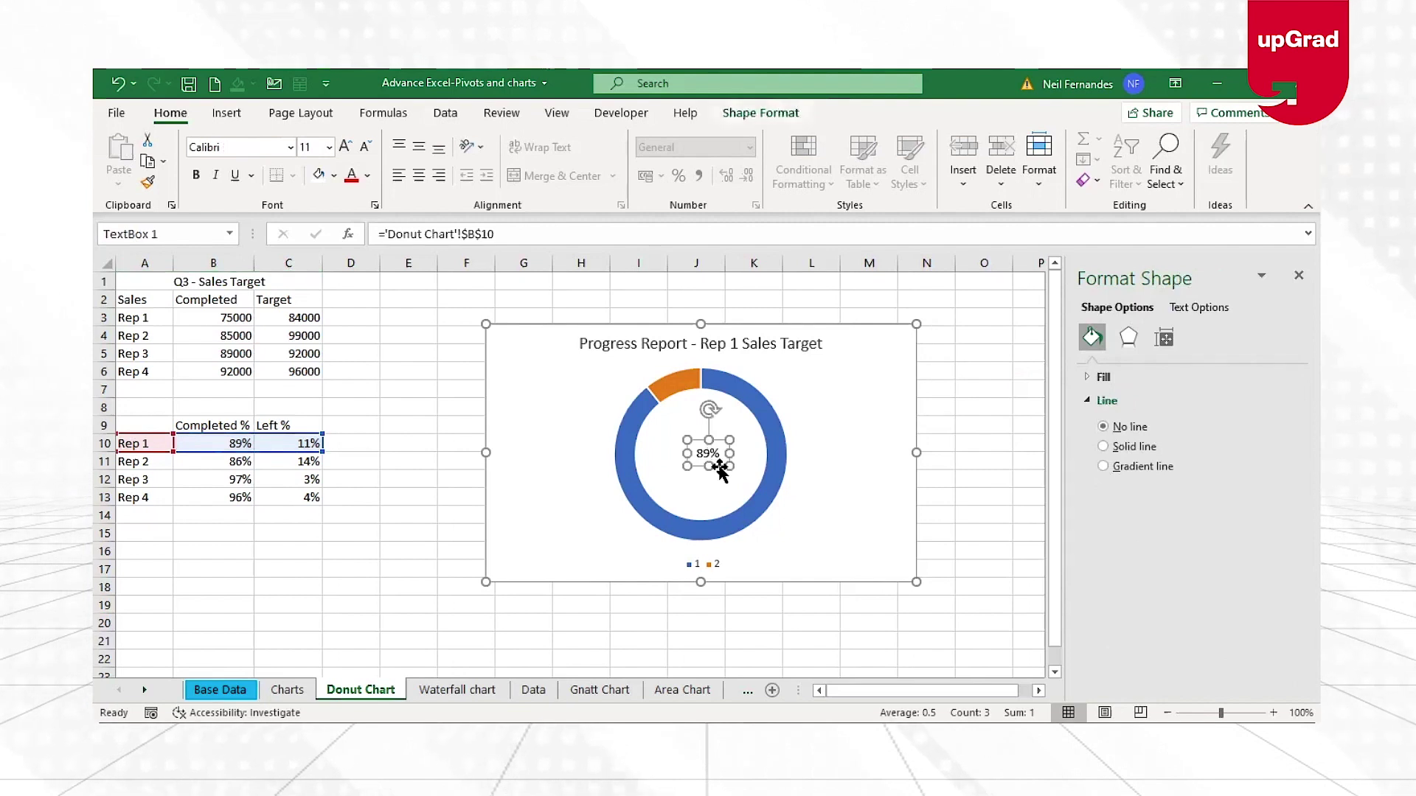
pyautogui.click(773, 118)
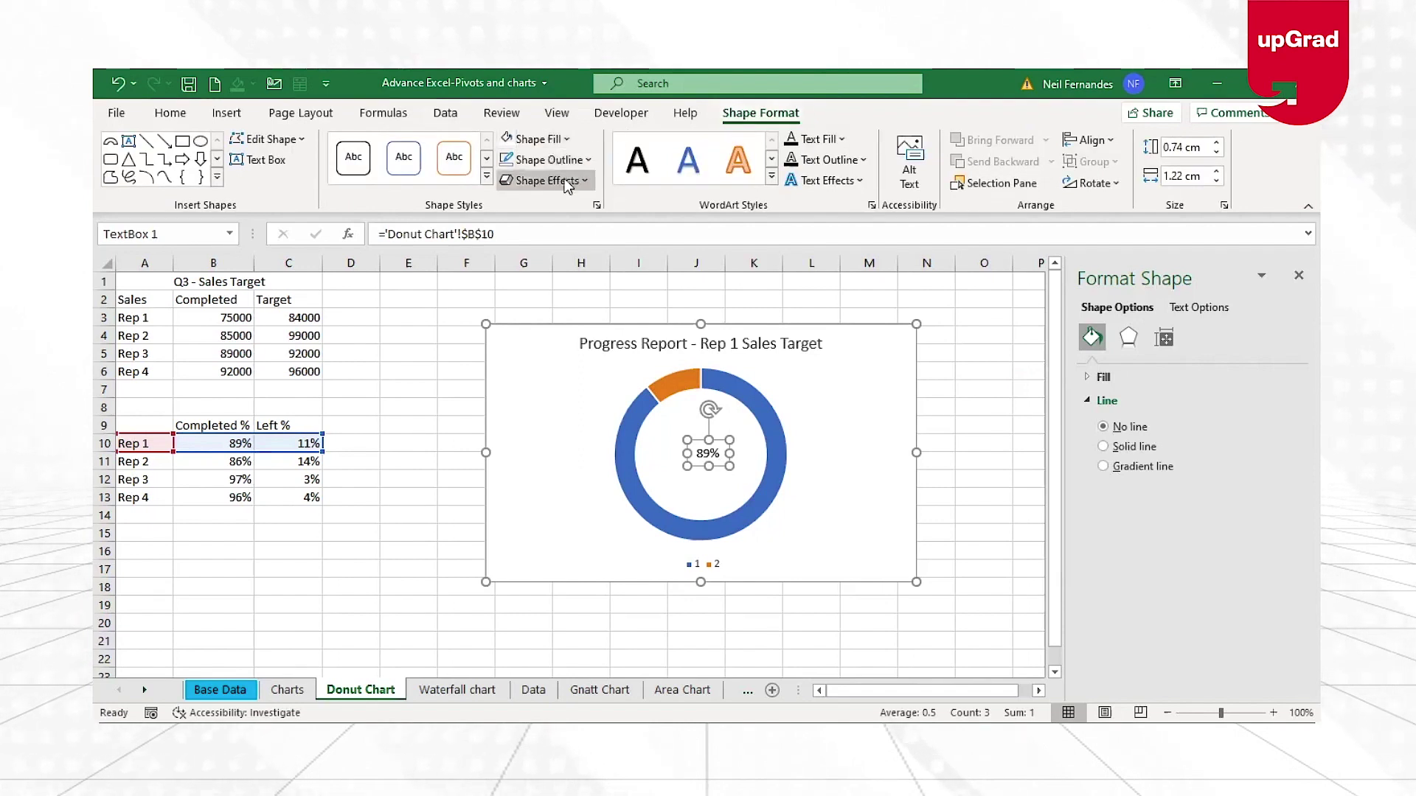
pyautogui.click(170, 113)
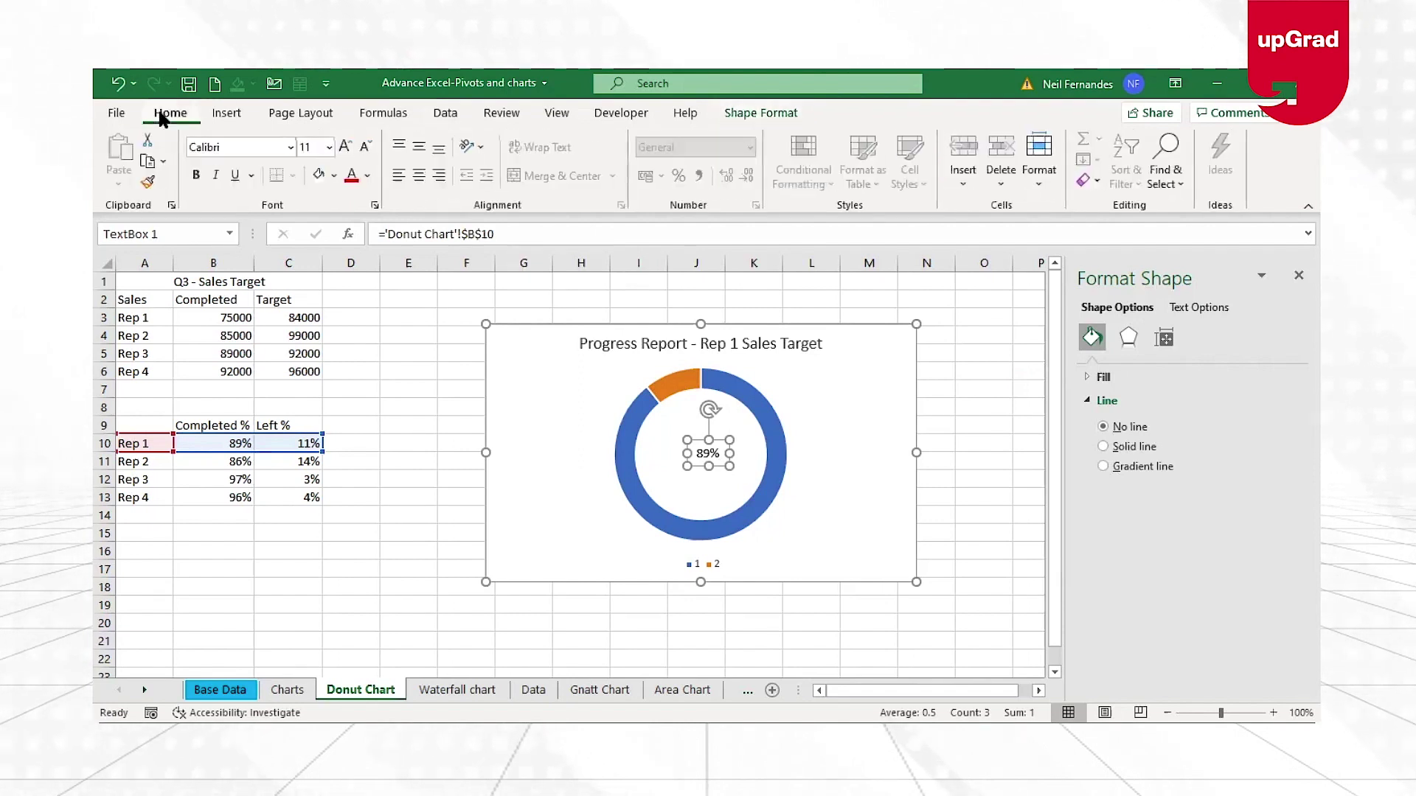
pyautogui.click(345, 147)
pyautogui.click(346, 146)
pyautogui.click(345, 147)
pyautogui.click(346, 146)
pyautogui.click(345, 146)
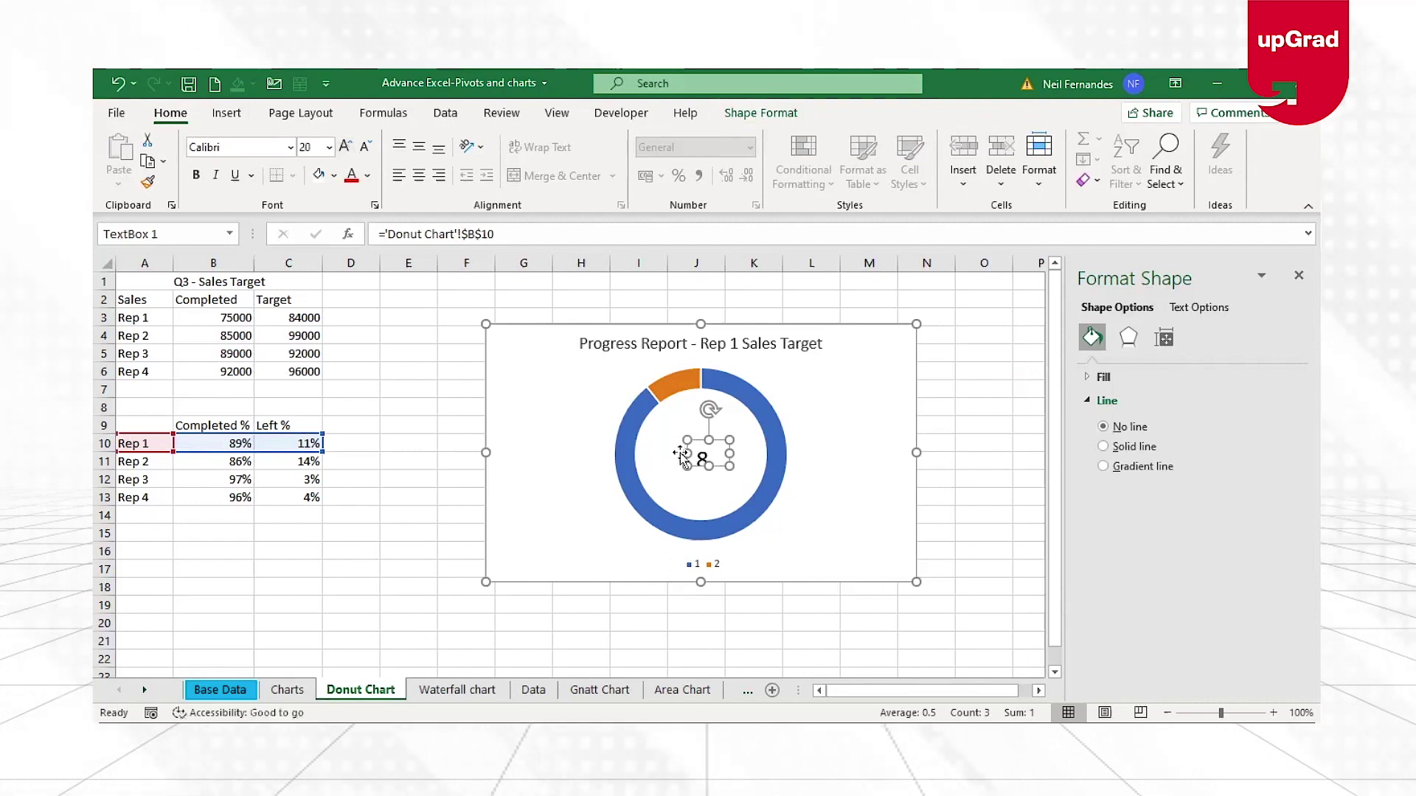
# - Enlarge the text box to fit the full percentage and centre it again inside the doughnut
pyautogui.moveTo(686, 462); pyautogui.dragTo(659, 475)
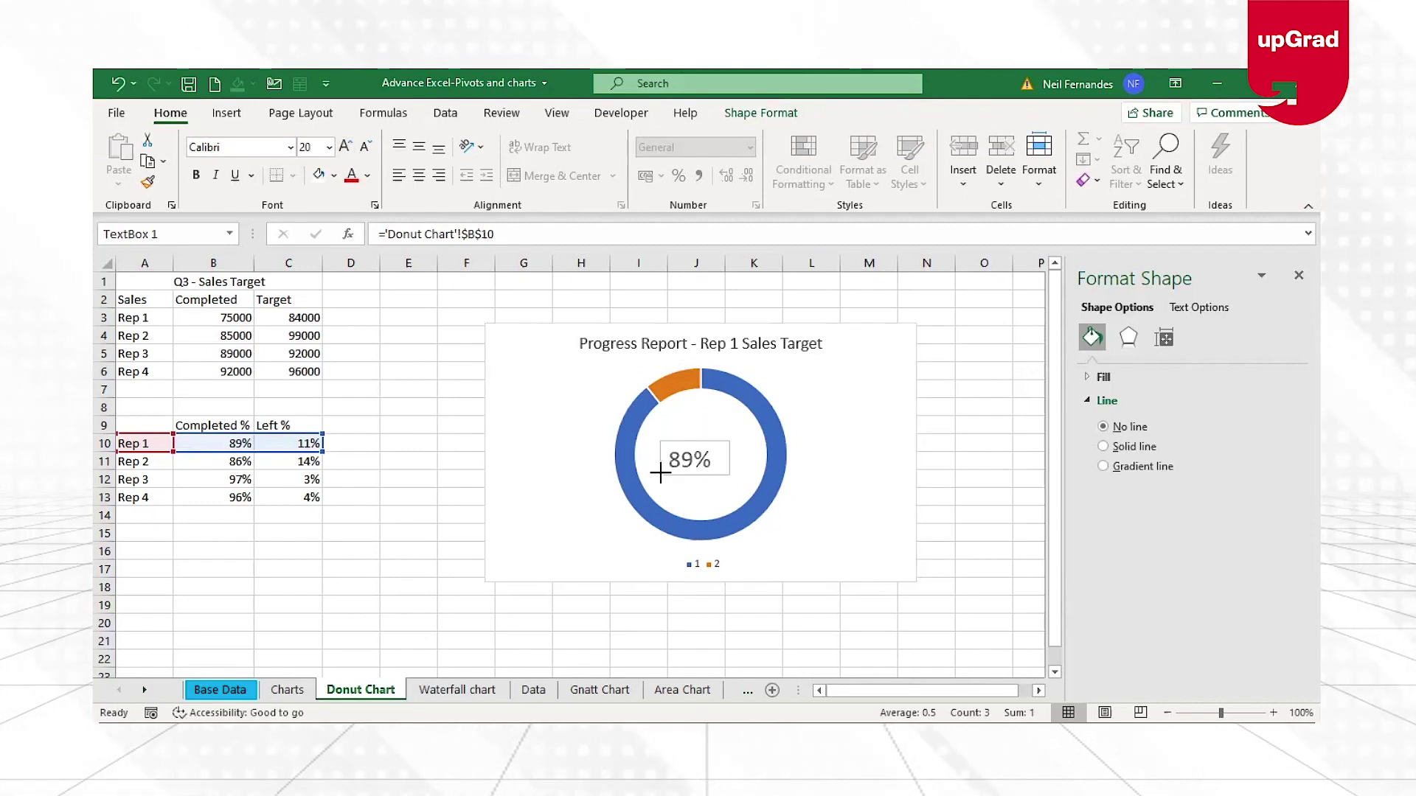
pyautogui.click(716, 439)
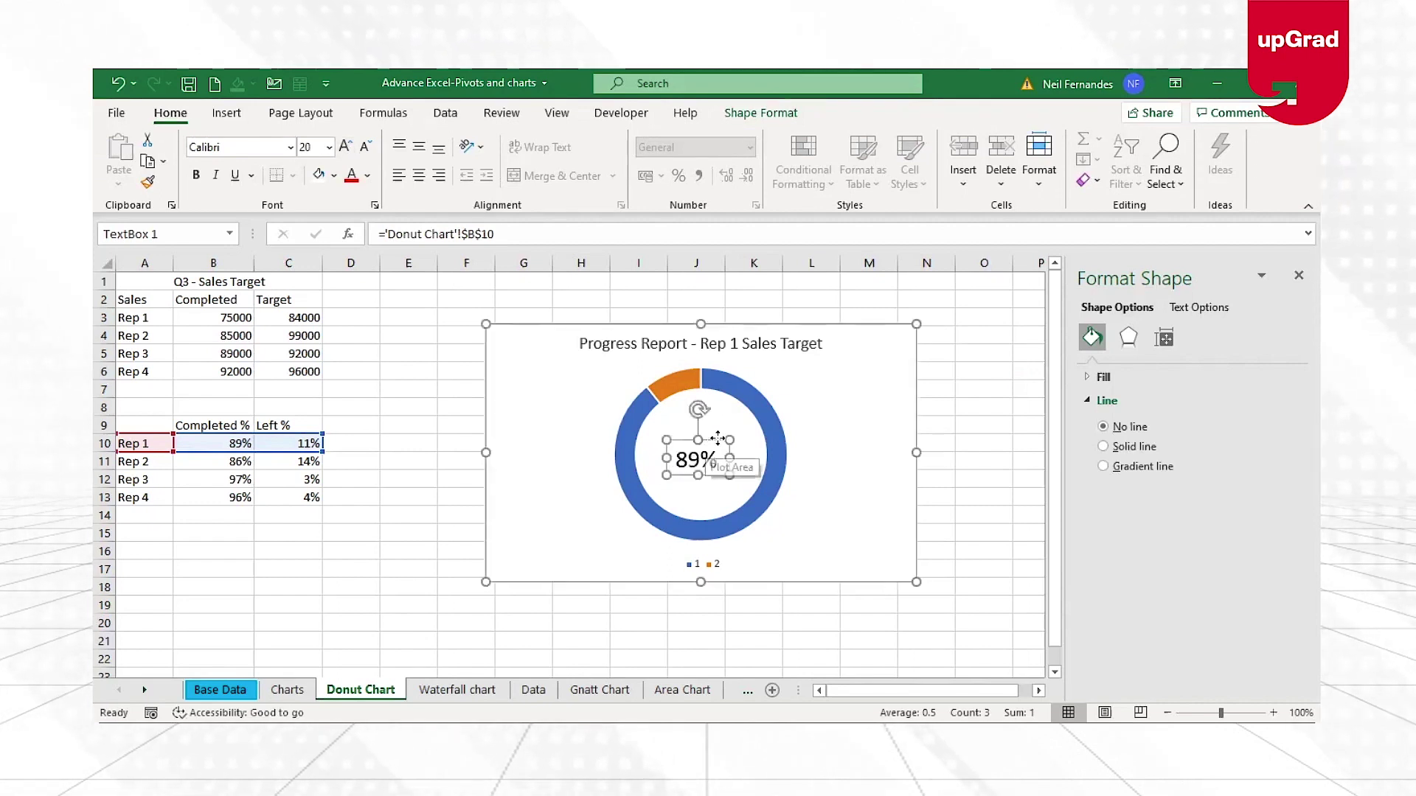
pyautogui.moveTo(717, 439); pyautogui.dragTo(728, 436)
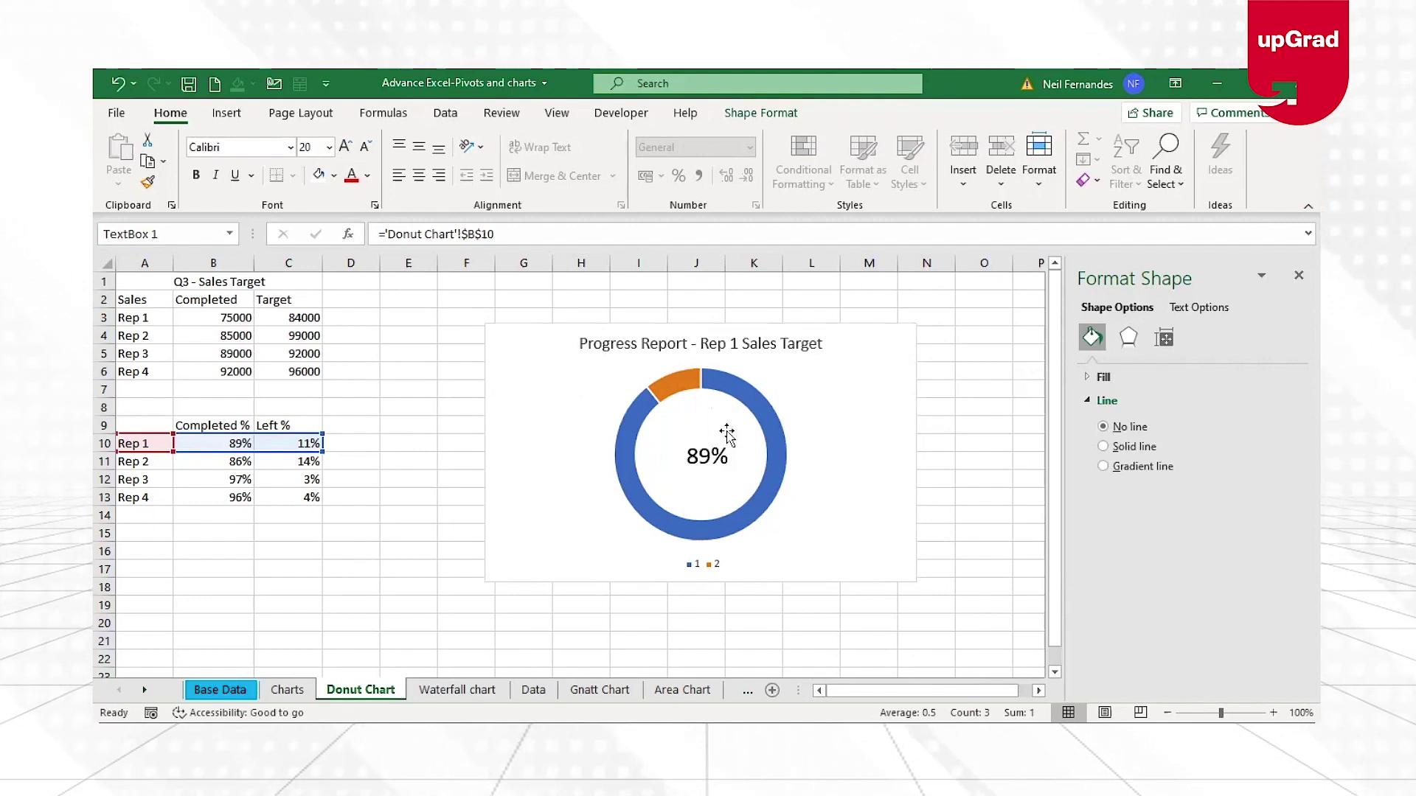
pyautogui.click(718, 438)
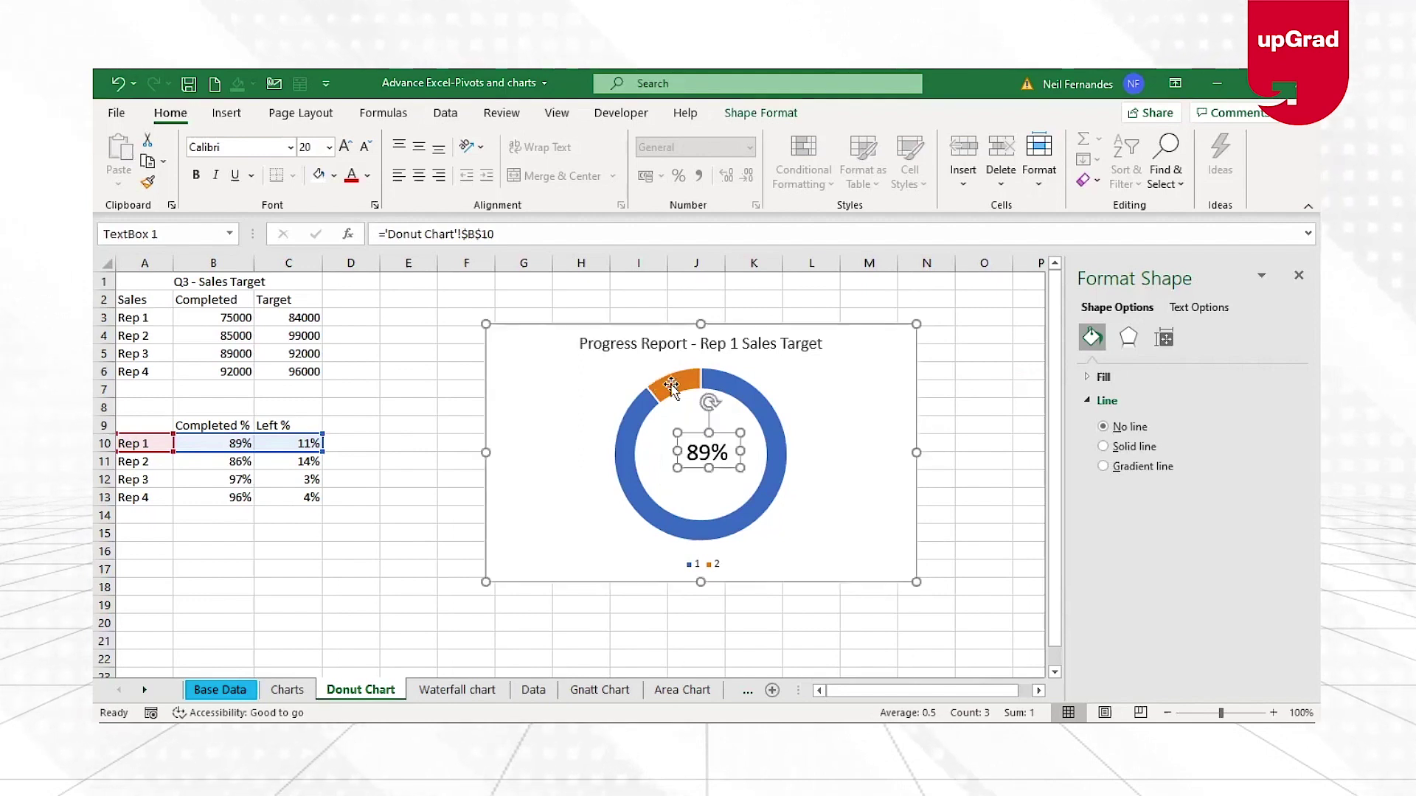
# - Fill only the doughnut's orange Left % slice with grey
pyautogui.click(671, 385)
pyautogui.click(671, 385)
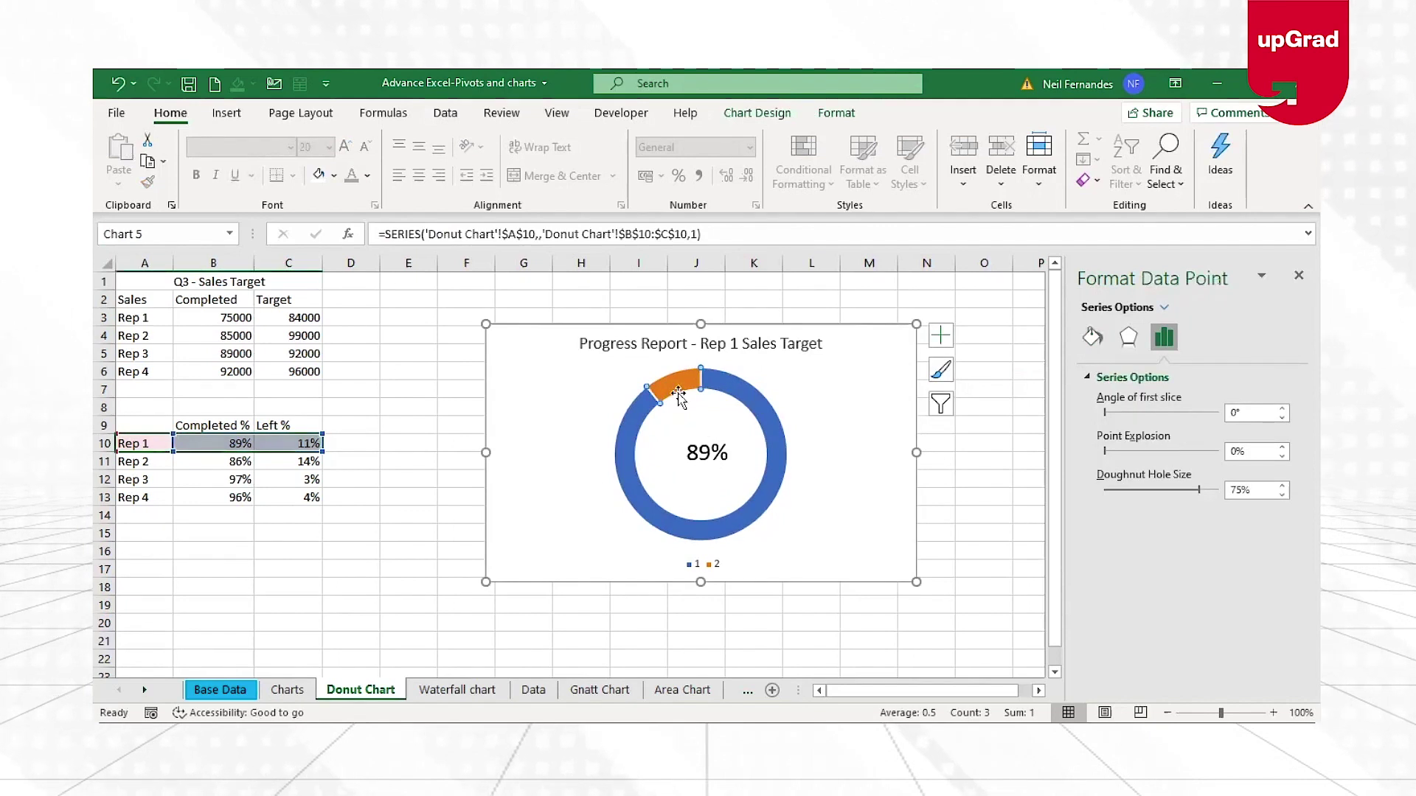
pyautogui.click(836, 113)
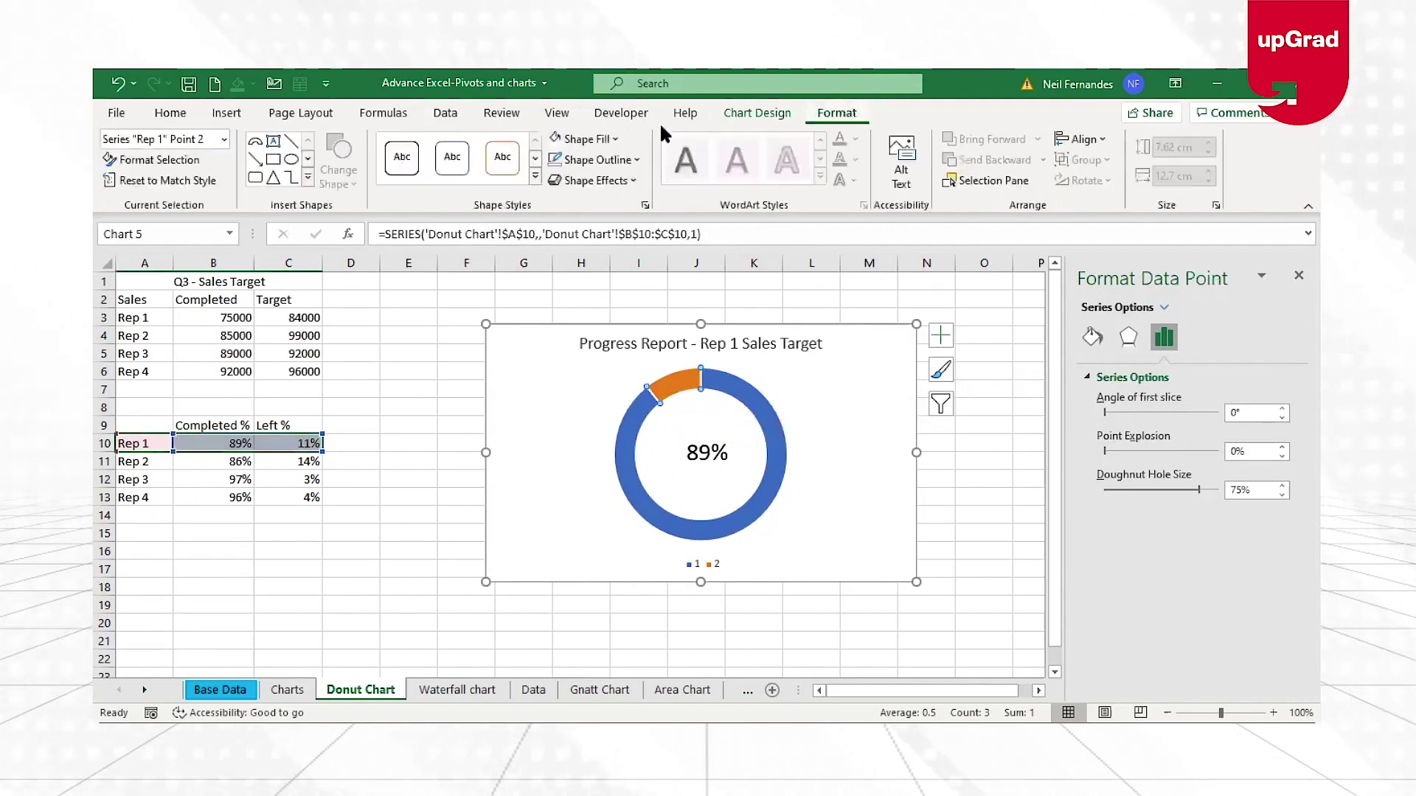
pyautogui.click(606, 137)
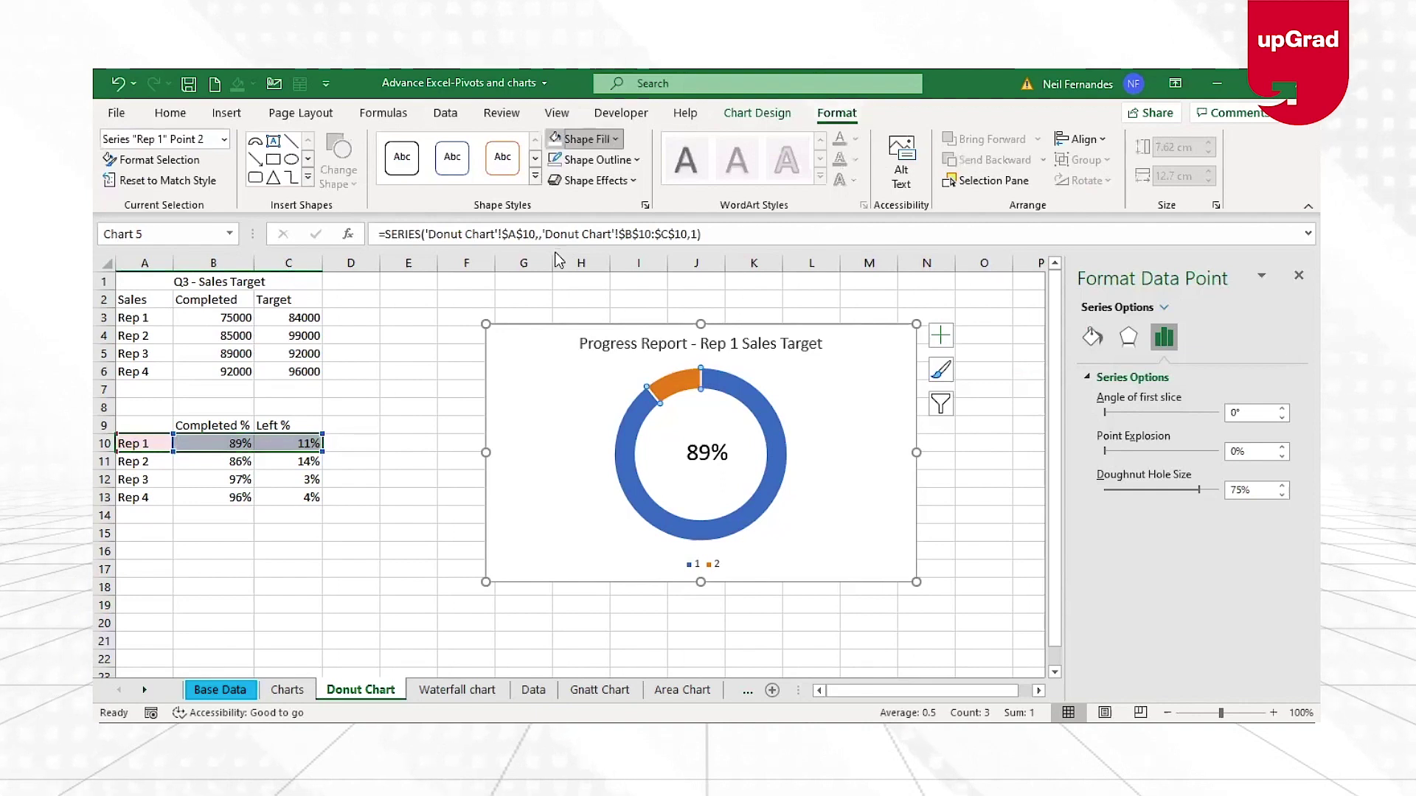
pyautogui.click(555, 261)
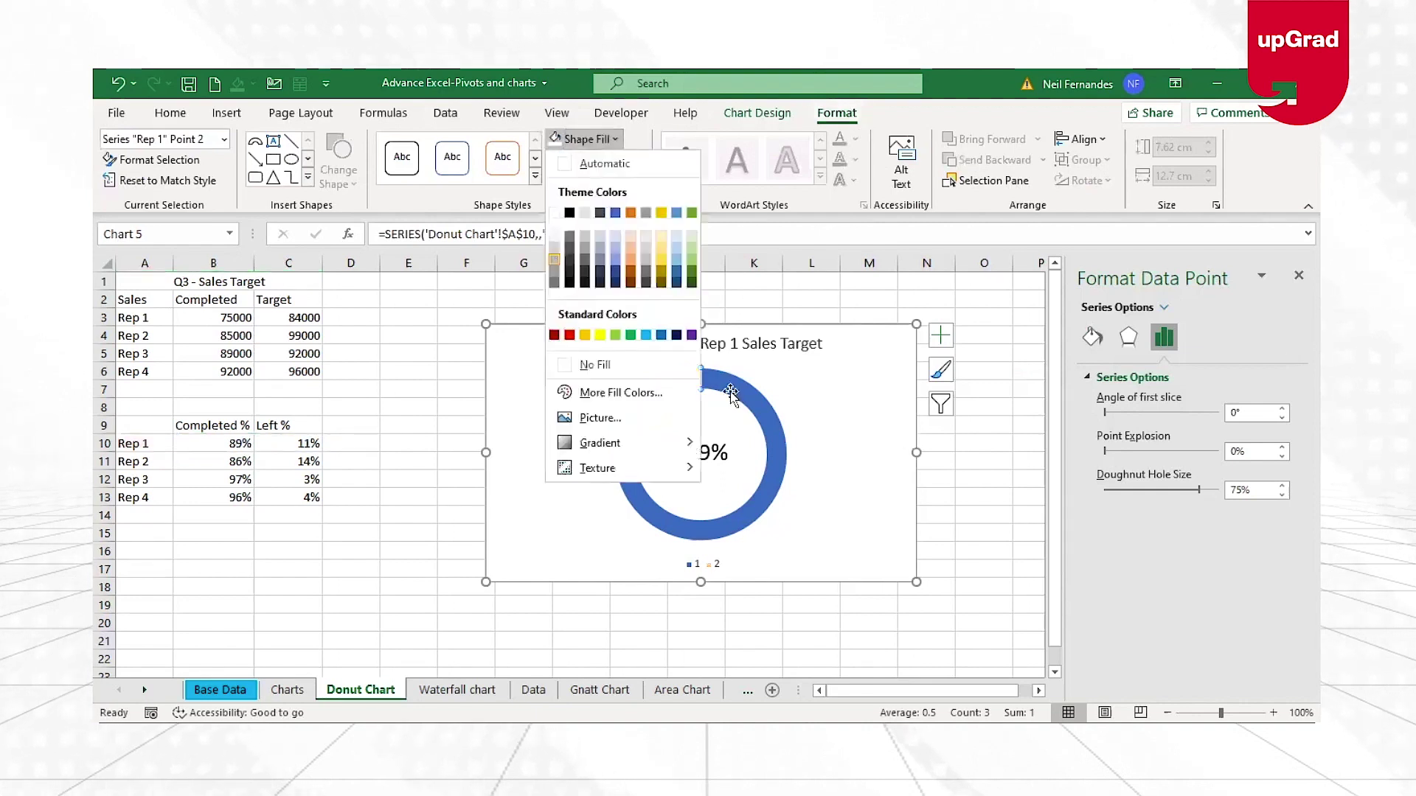
pyautogui.click(913, 451)
pyautogui.click(981, 502)
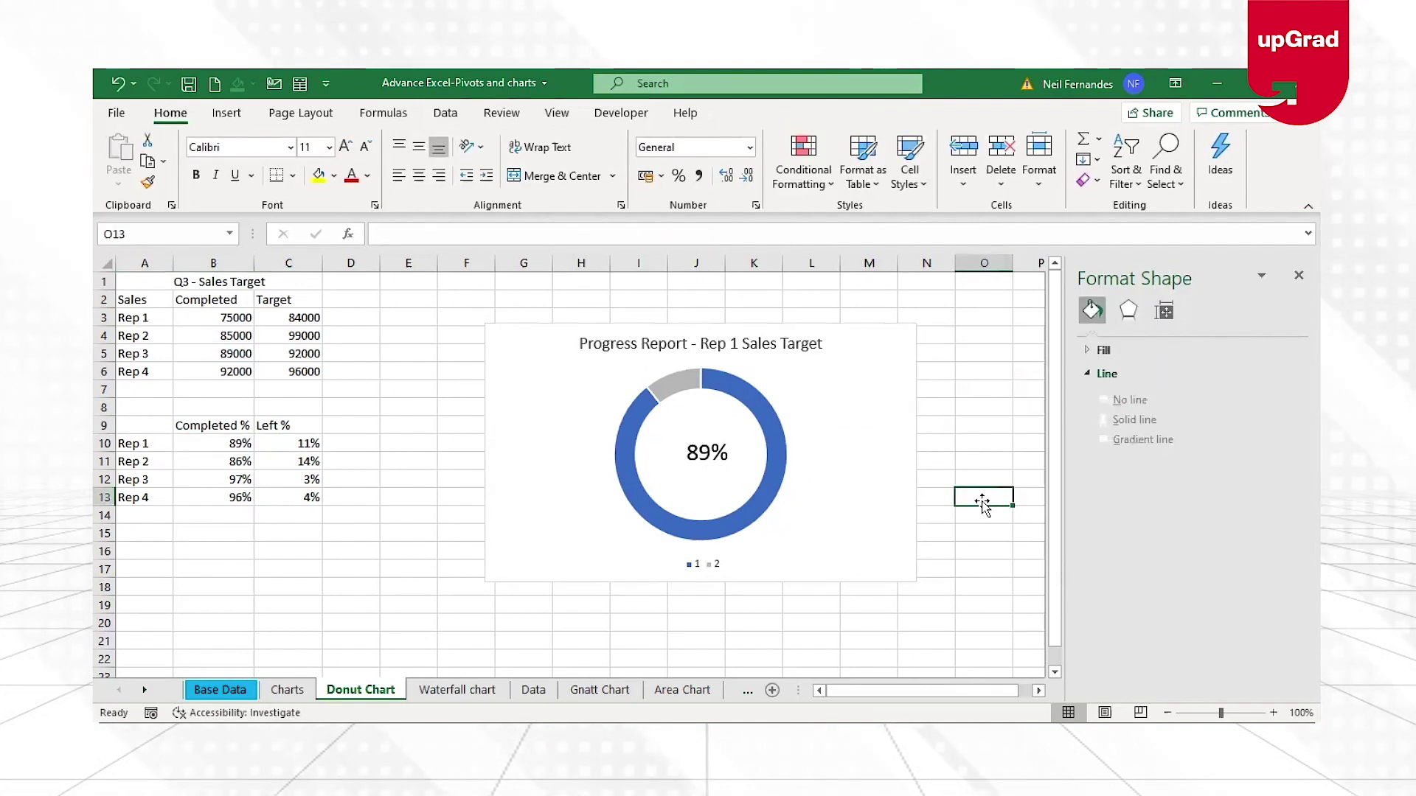
# - Delete the chart legend and move the percentage text box down to the enlarged doughnut's centre
pyautogui.click(713, 569)
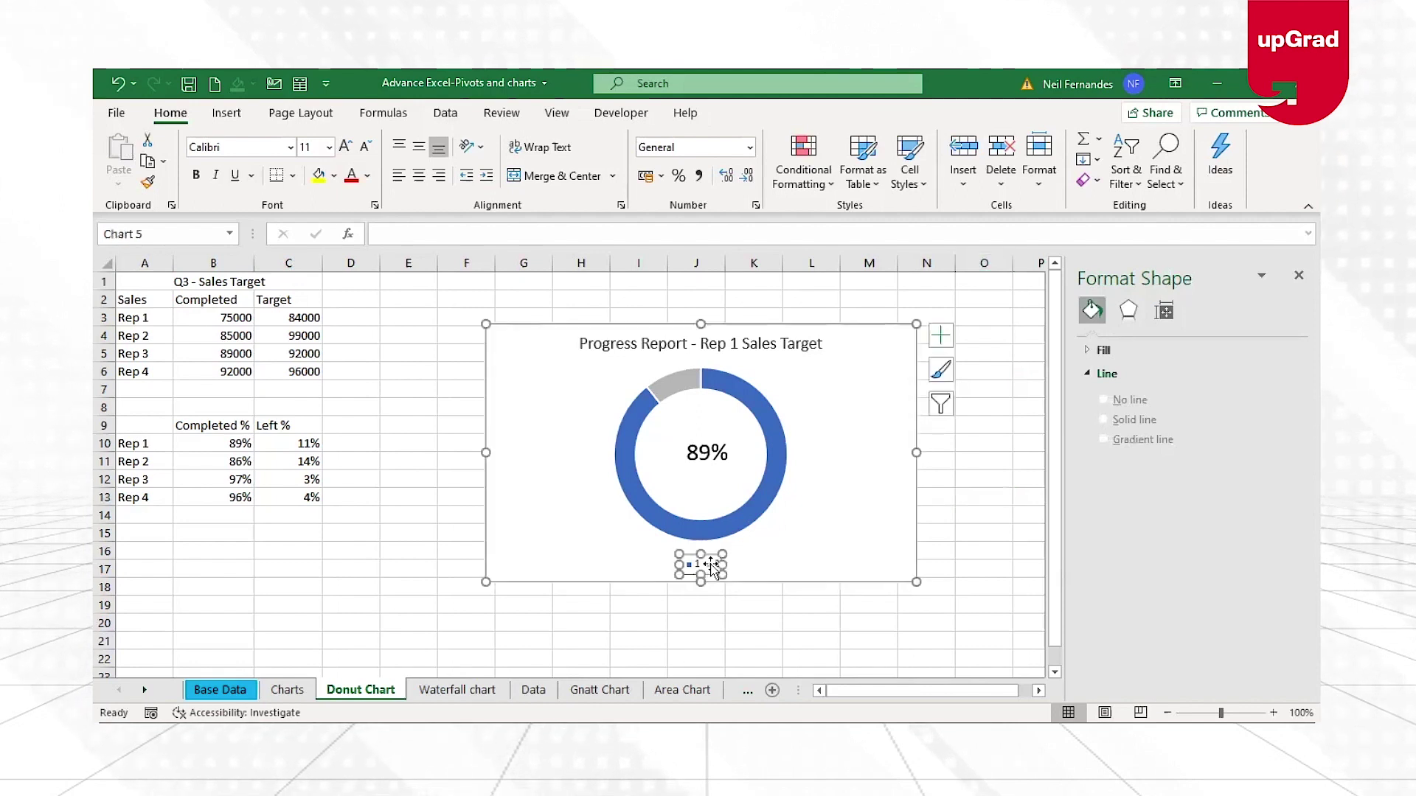
pyautogui.press('Delete')
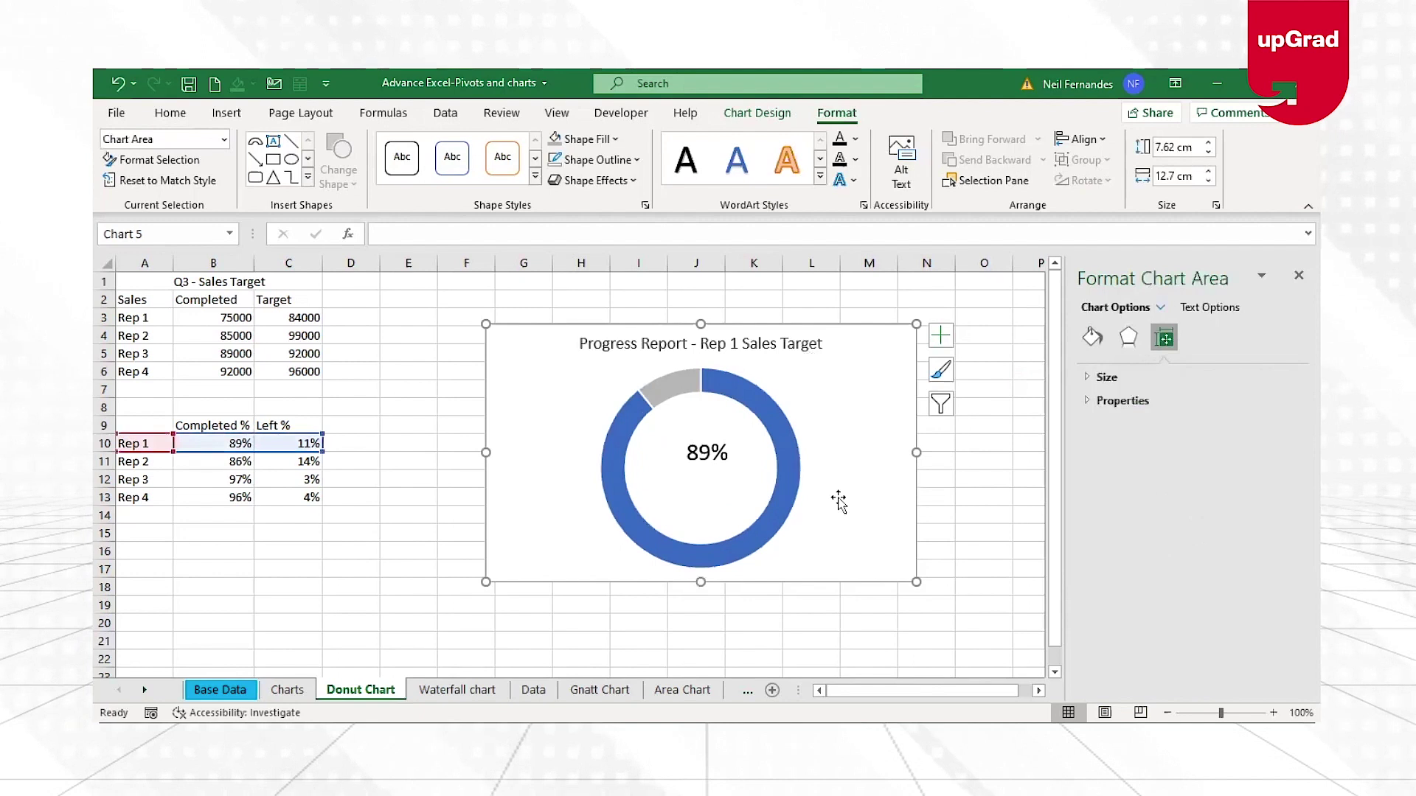
pyautogui.click(716, 476)
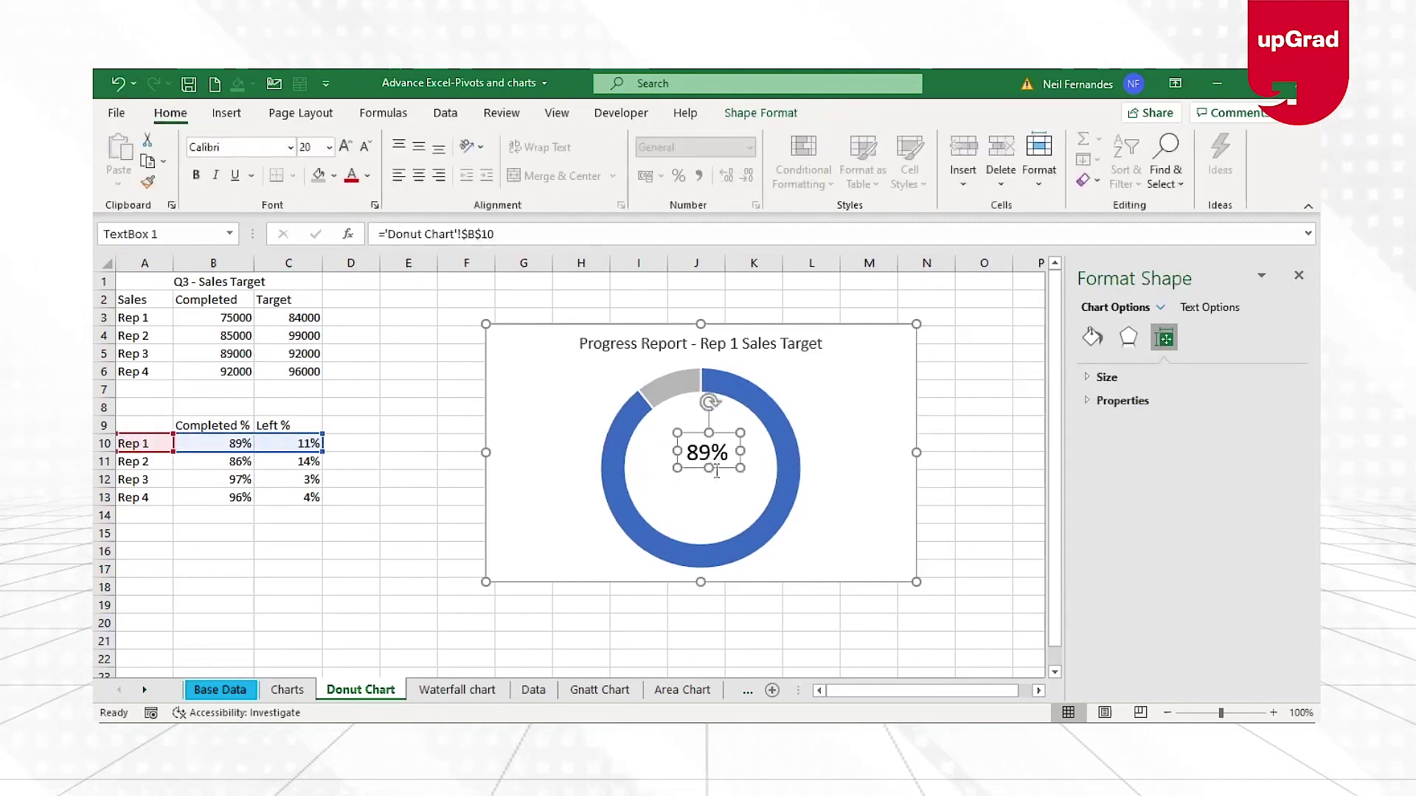
pyautogui.moveTo(690, 465); pyautogui.dragTo(689, 481)
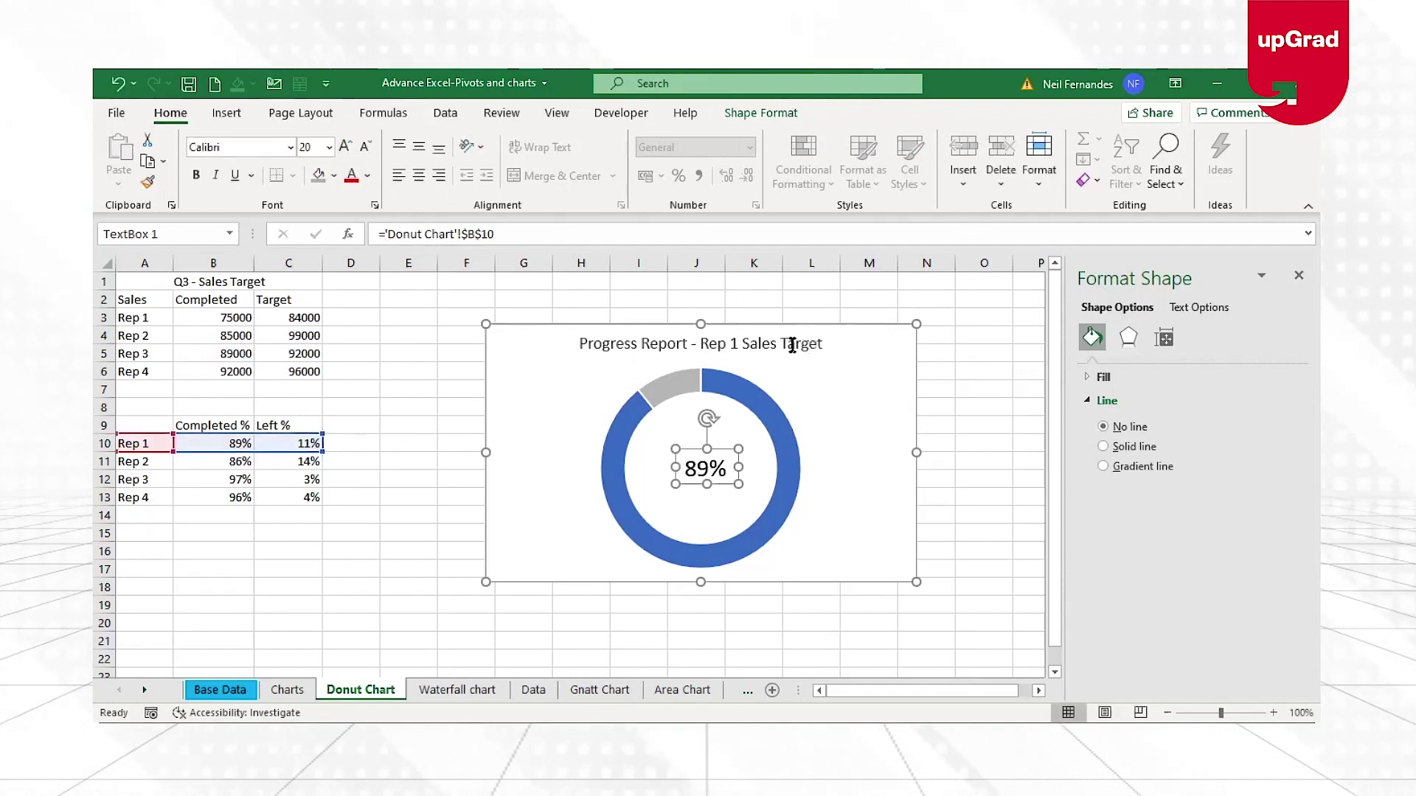
# - Replace "Sales Target" in the chart title so it reads "Progress Report - Rep 1 Completed %"
pyautogui.click(816, 347)
pyautogui.moveTo(741, 344); pyautogui.dragTo(829, 341)
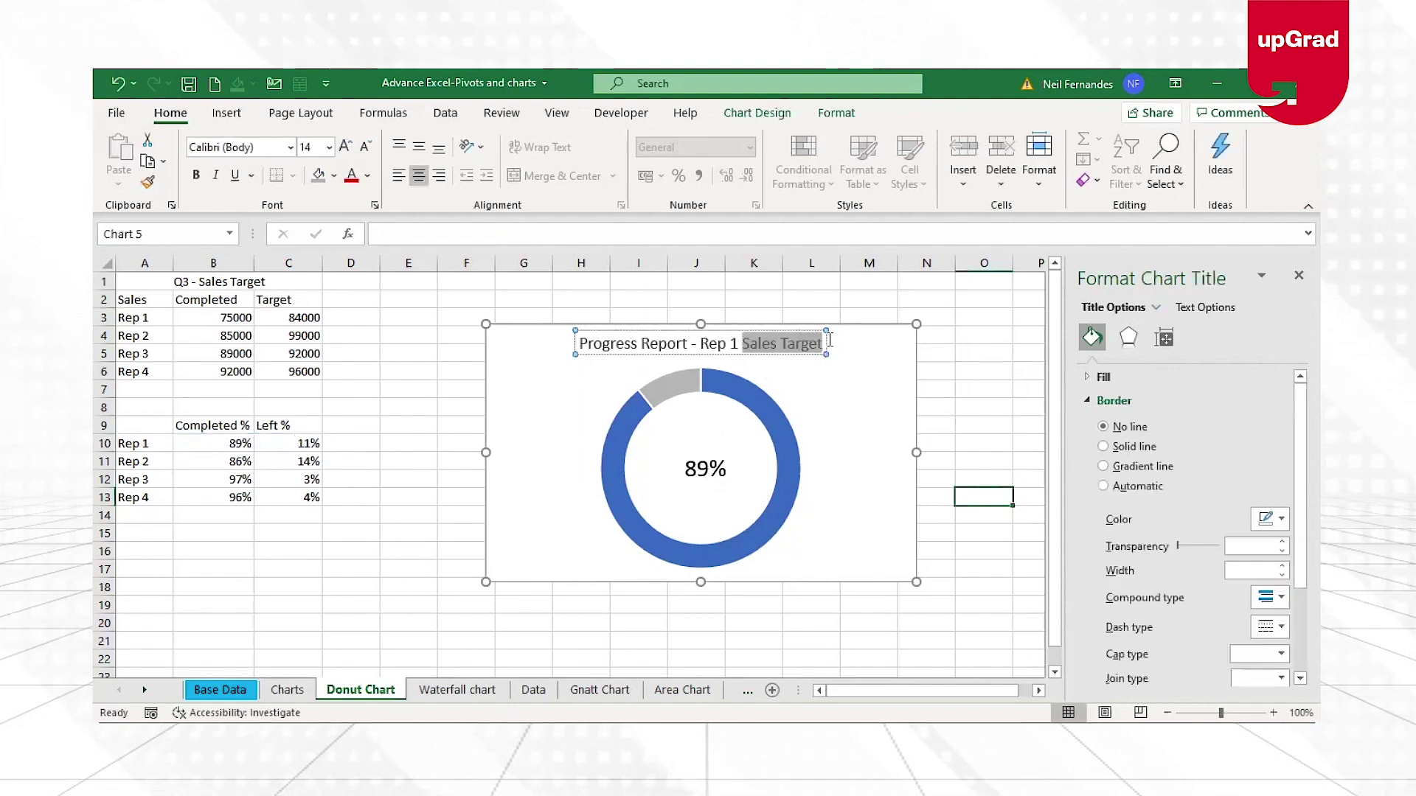
pyautogui.press('Escape')
pyautogui.write('Completed')
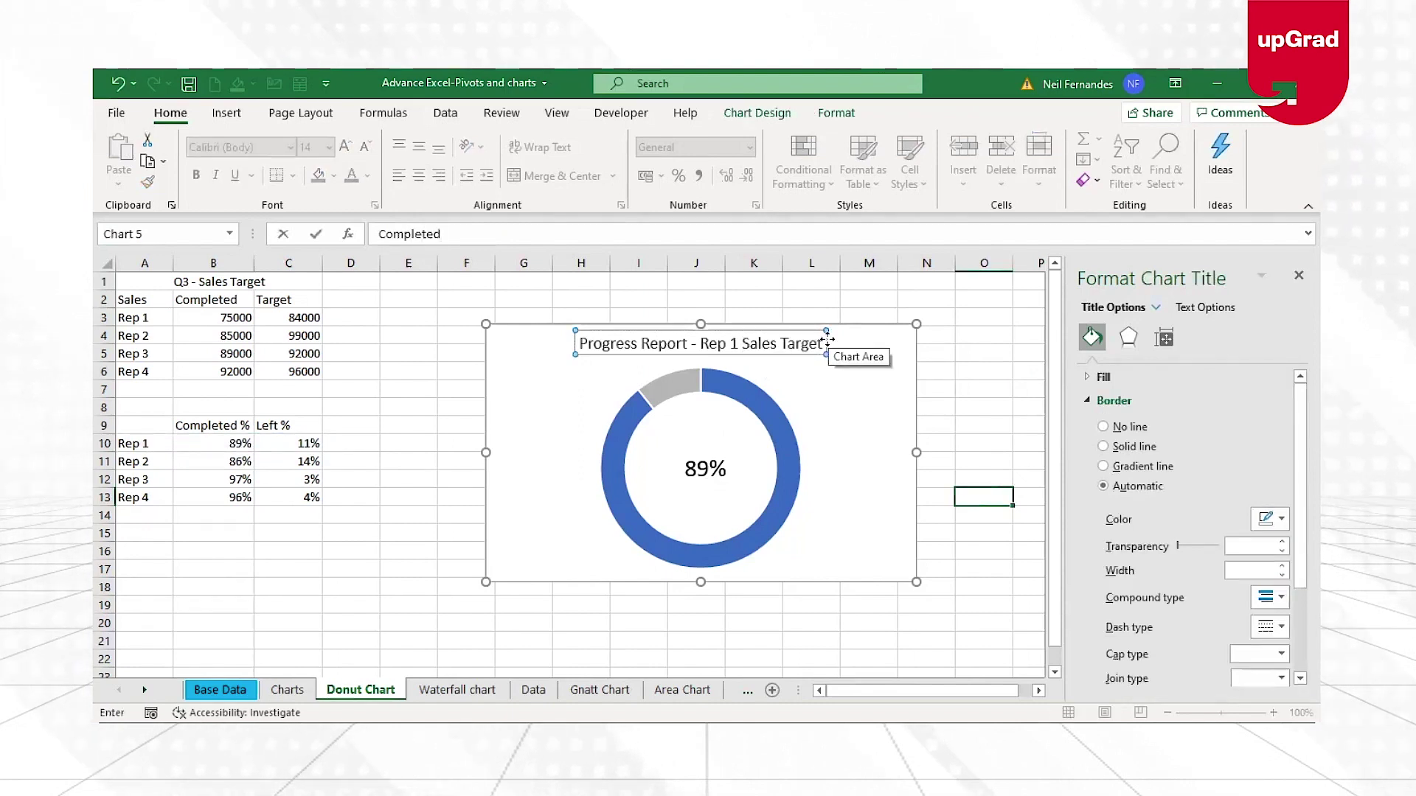
pyautogui.press('Return')
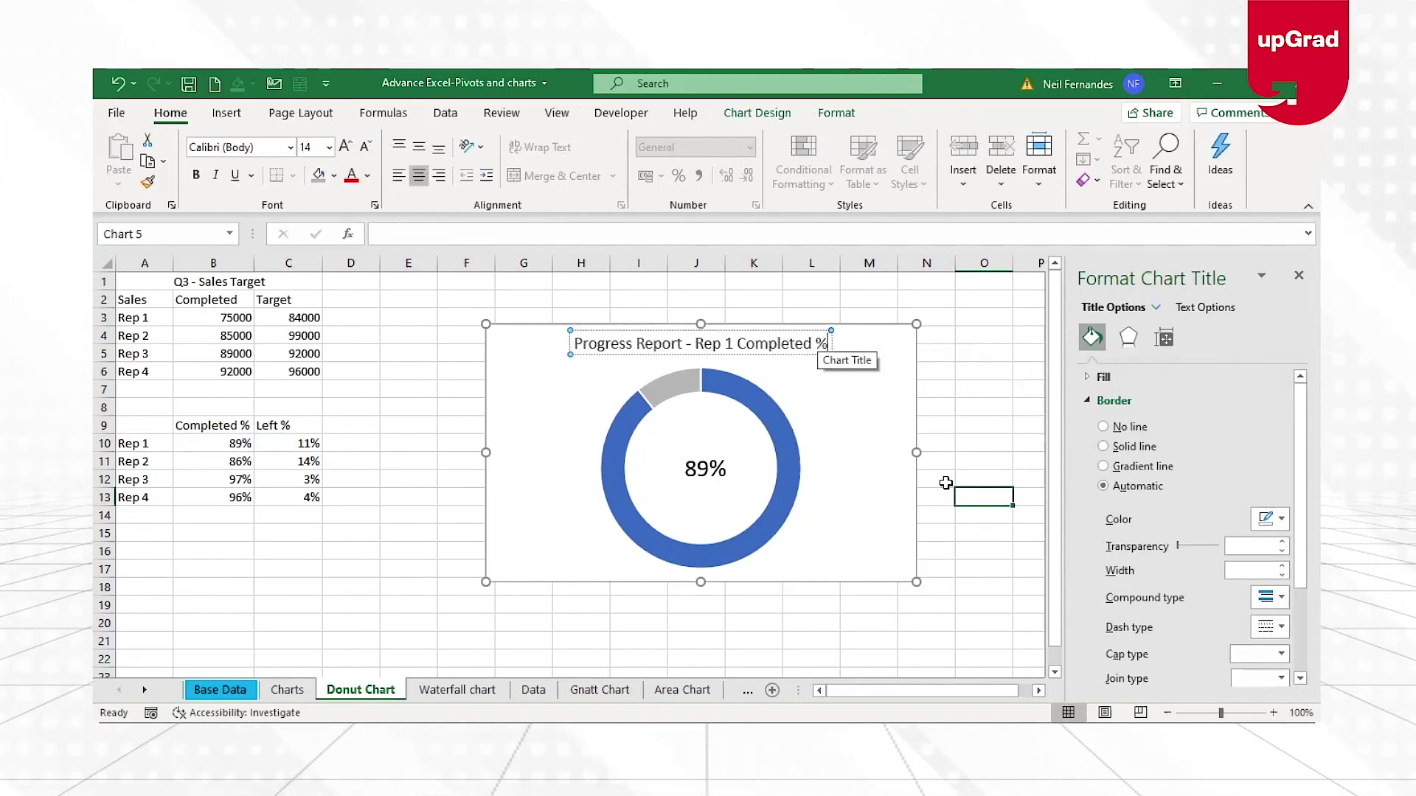
pyautogui.click(973, 477)
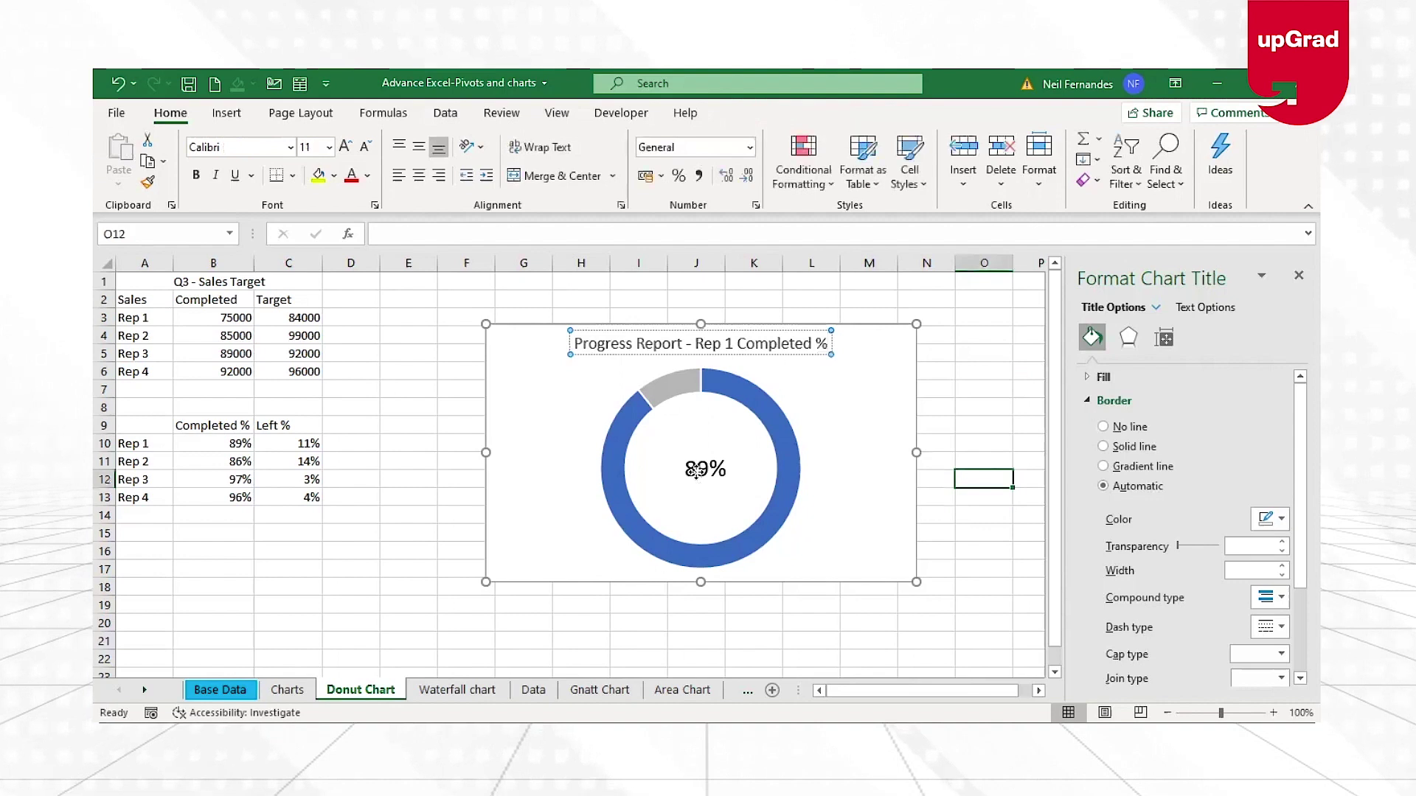
pyautogui.click(686, 480)
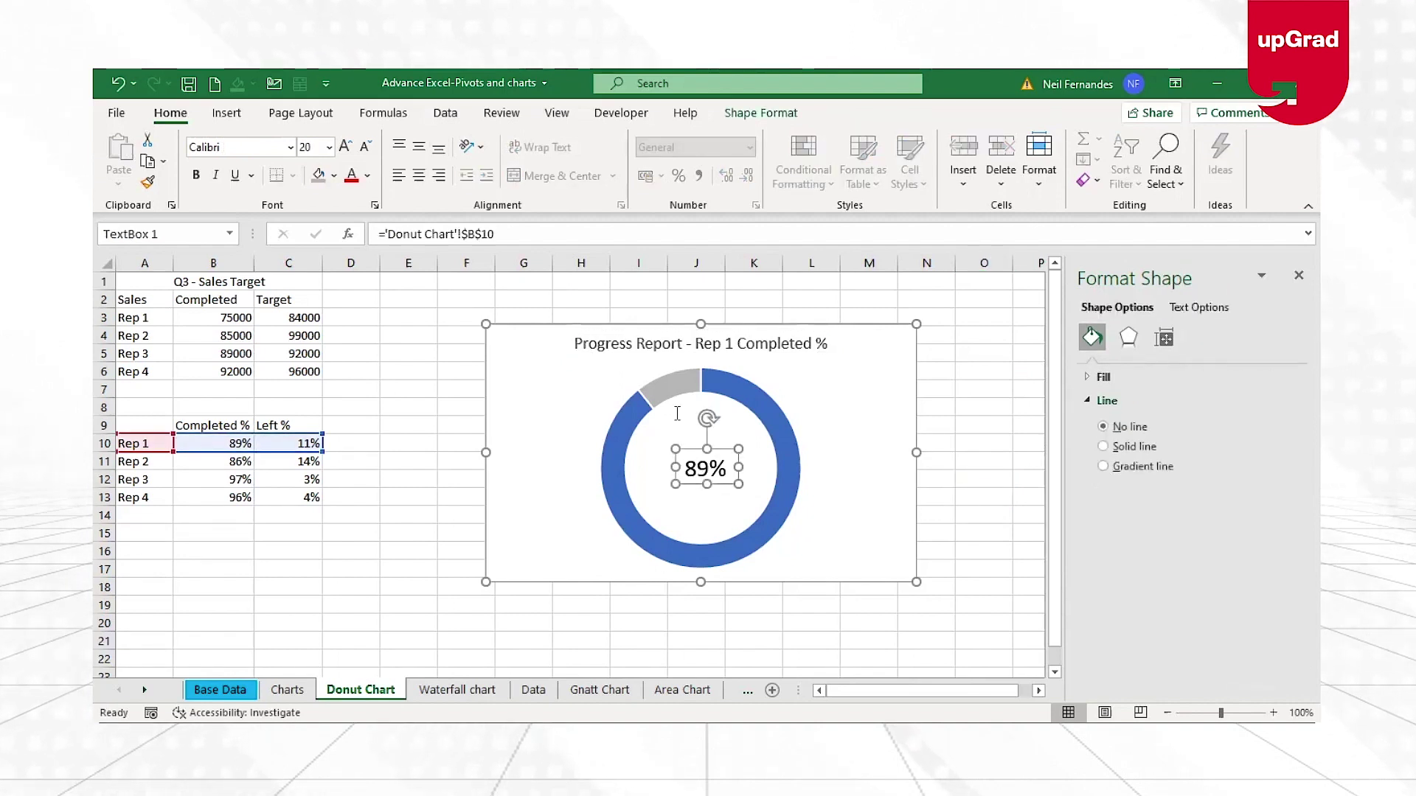
pyautogui.press('Escape')
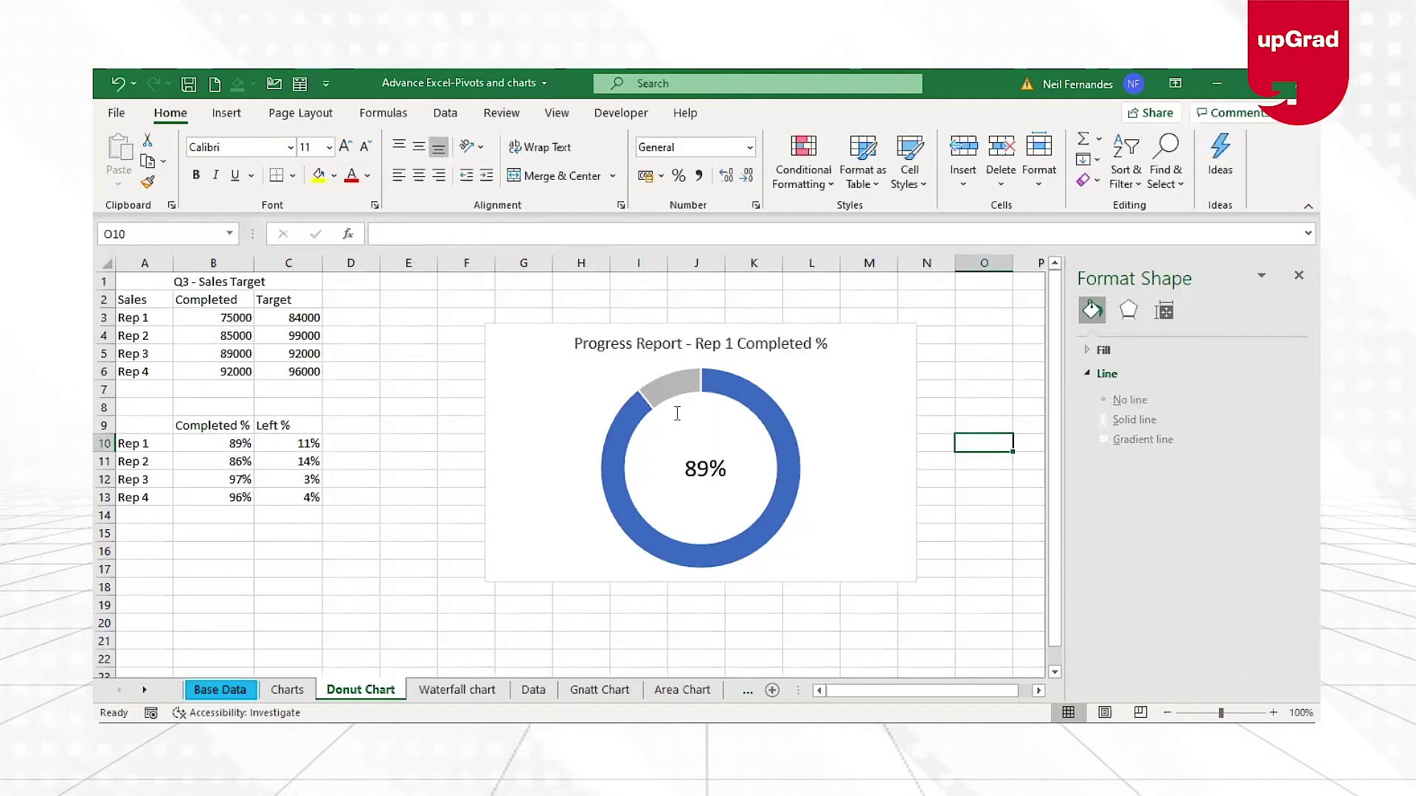
pyautogui.click(707, 441)
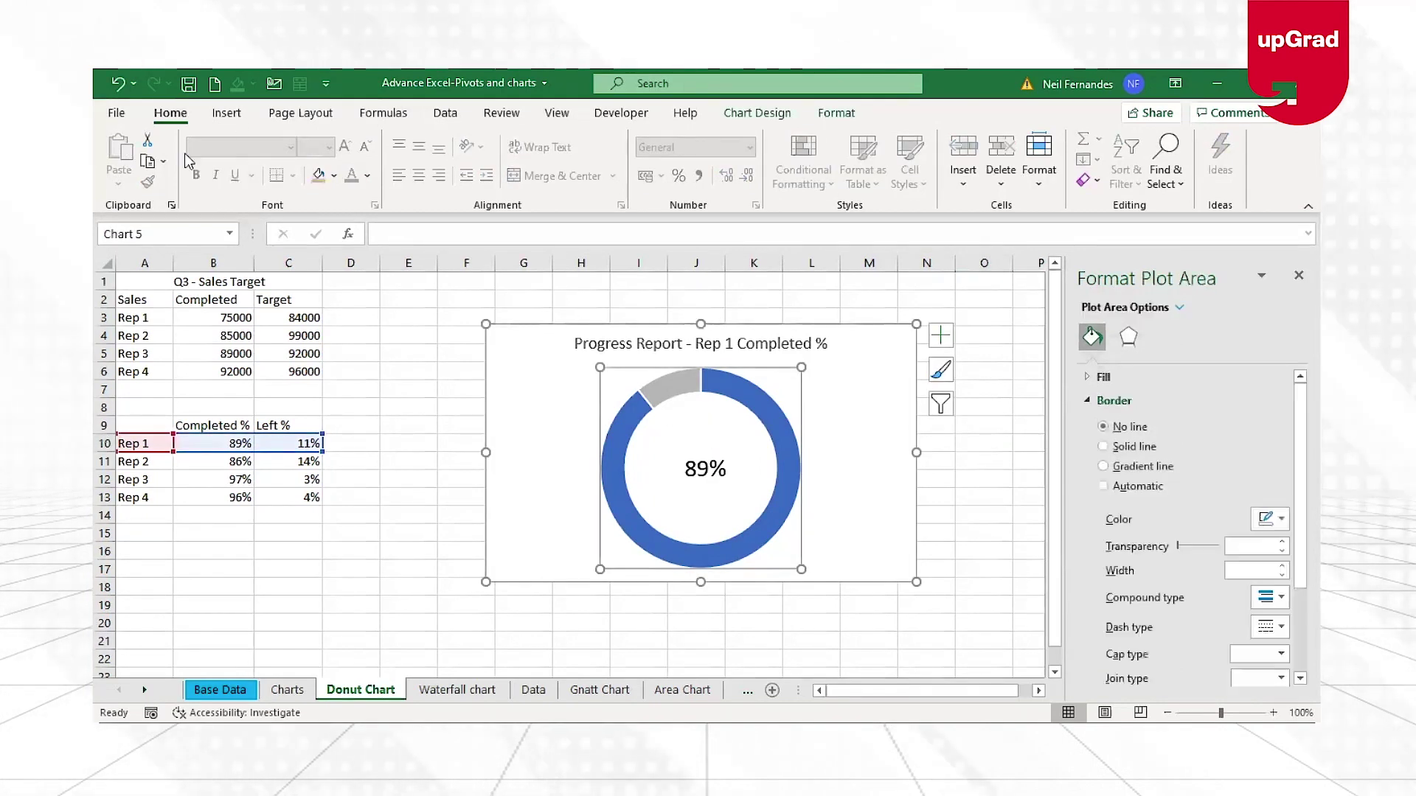
pyautogui.click(226, 115)
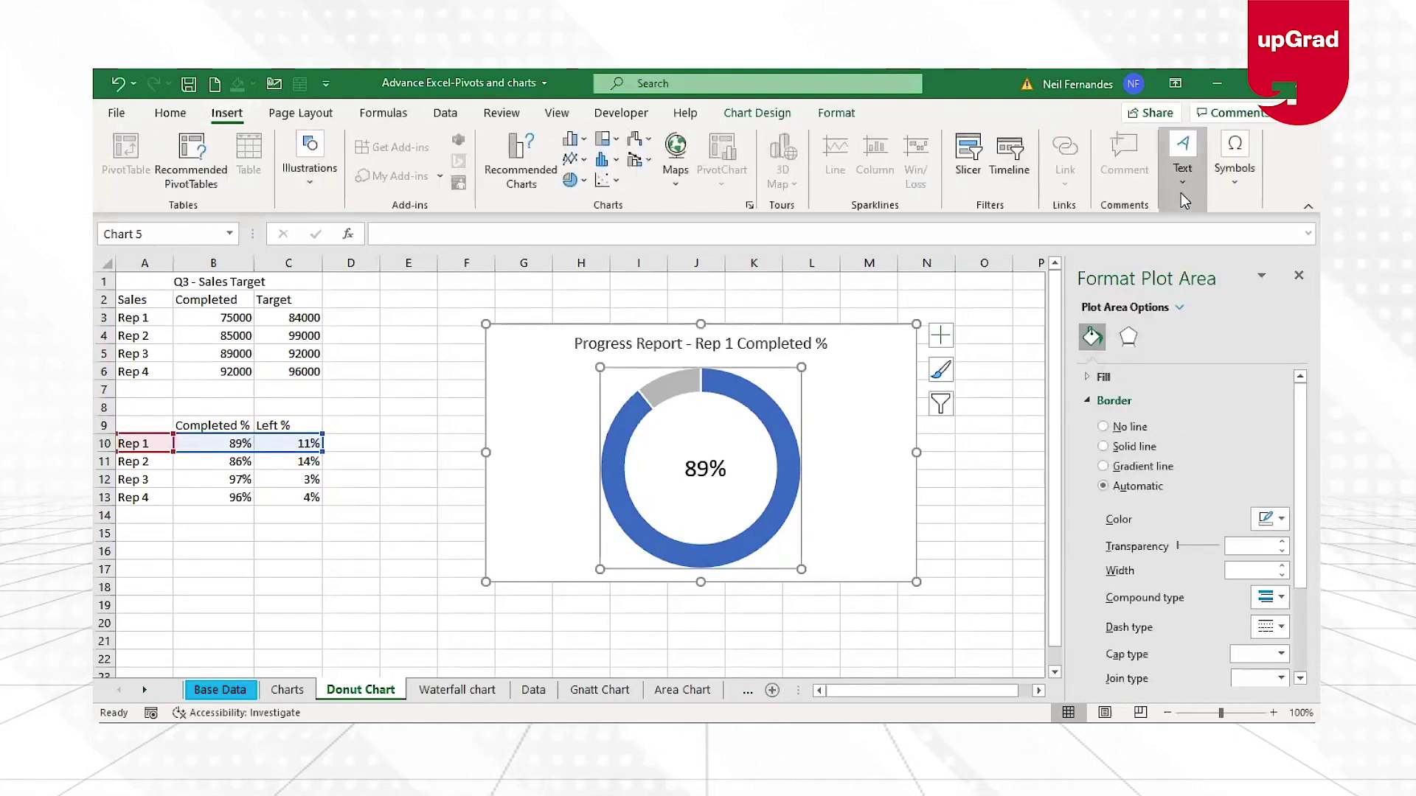
pyautogui.click(733, 471)
pyautogui.click(734, 472)
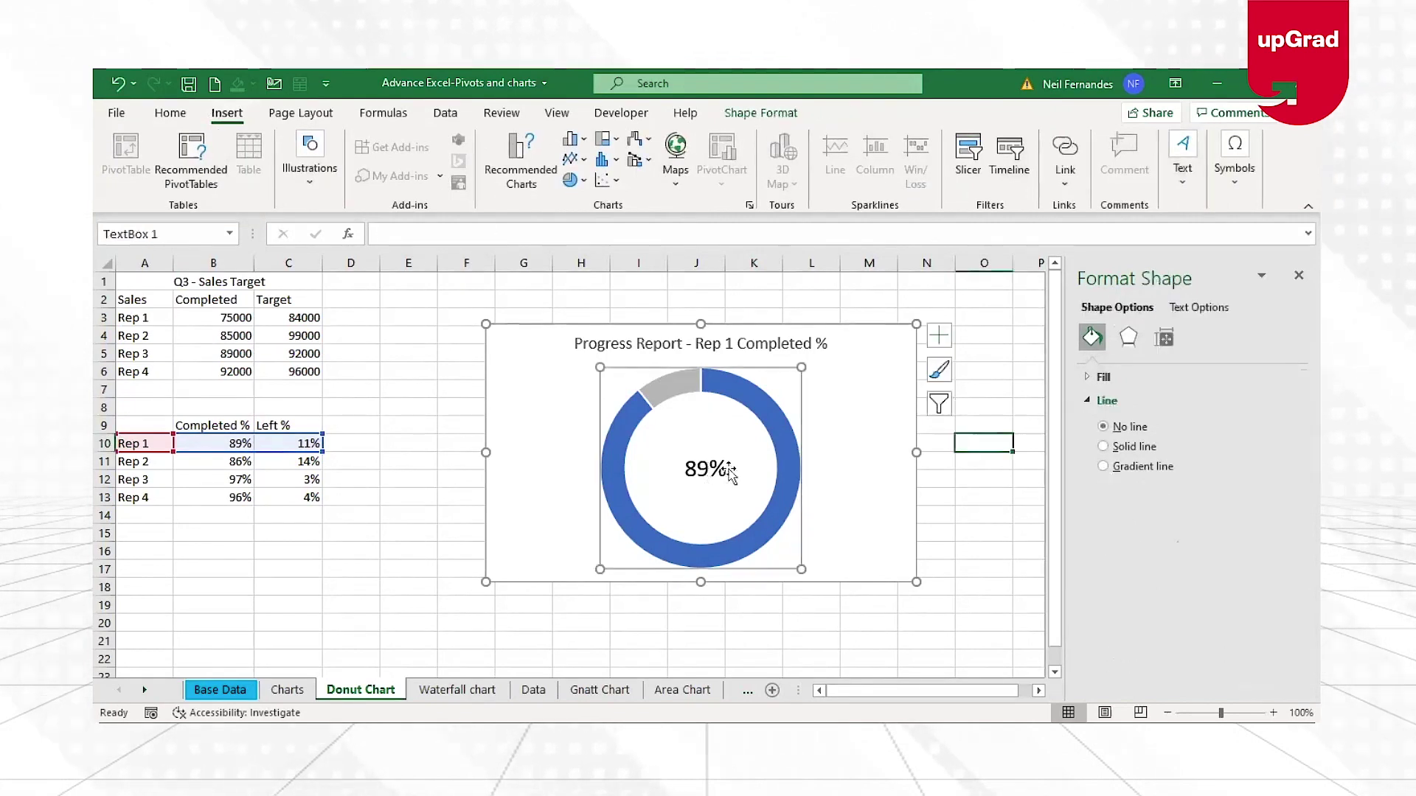
pyautogui.click(360, 565)
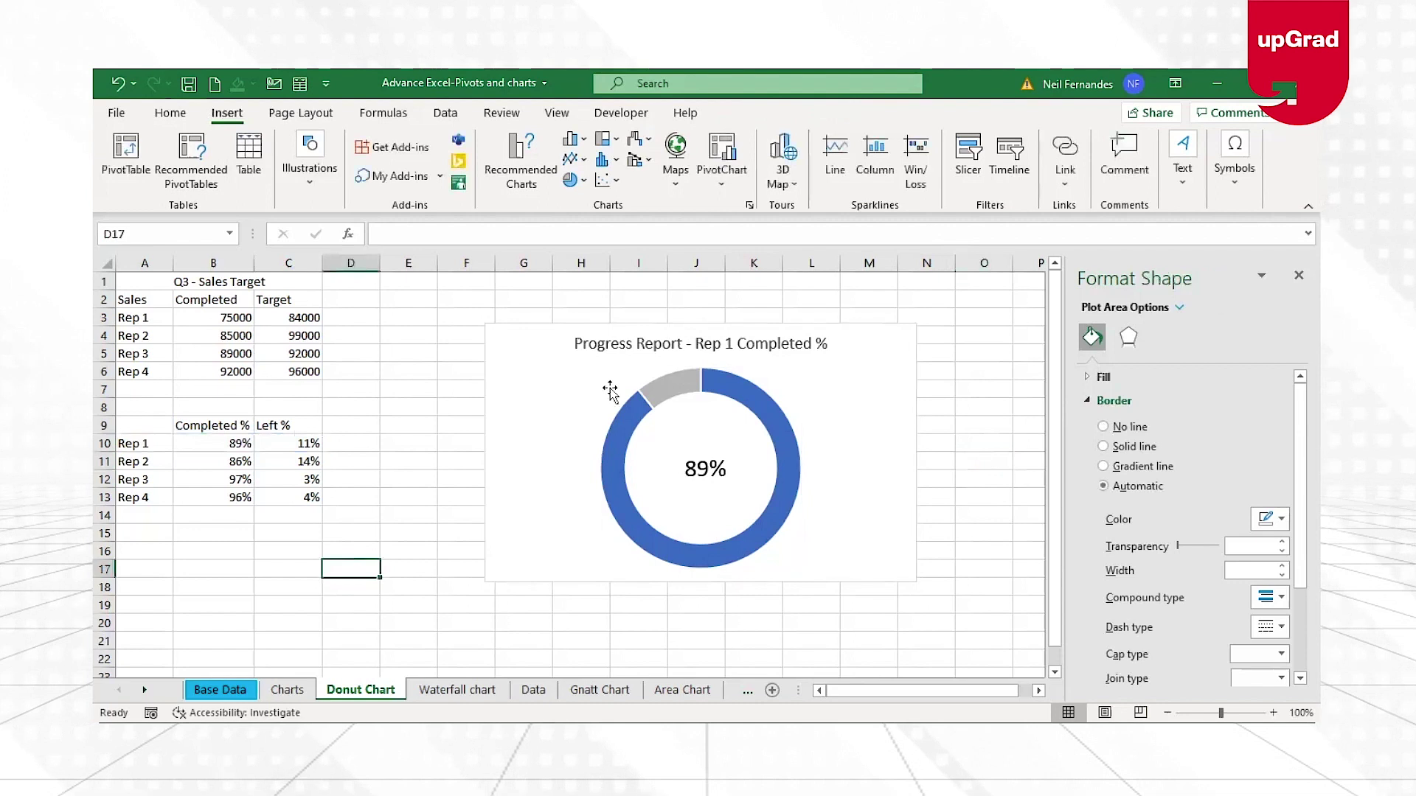
# - Give only the doughnut's blue Completed % slice a solid border line in a matching blue
pyautogui.click(775, 421)
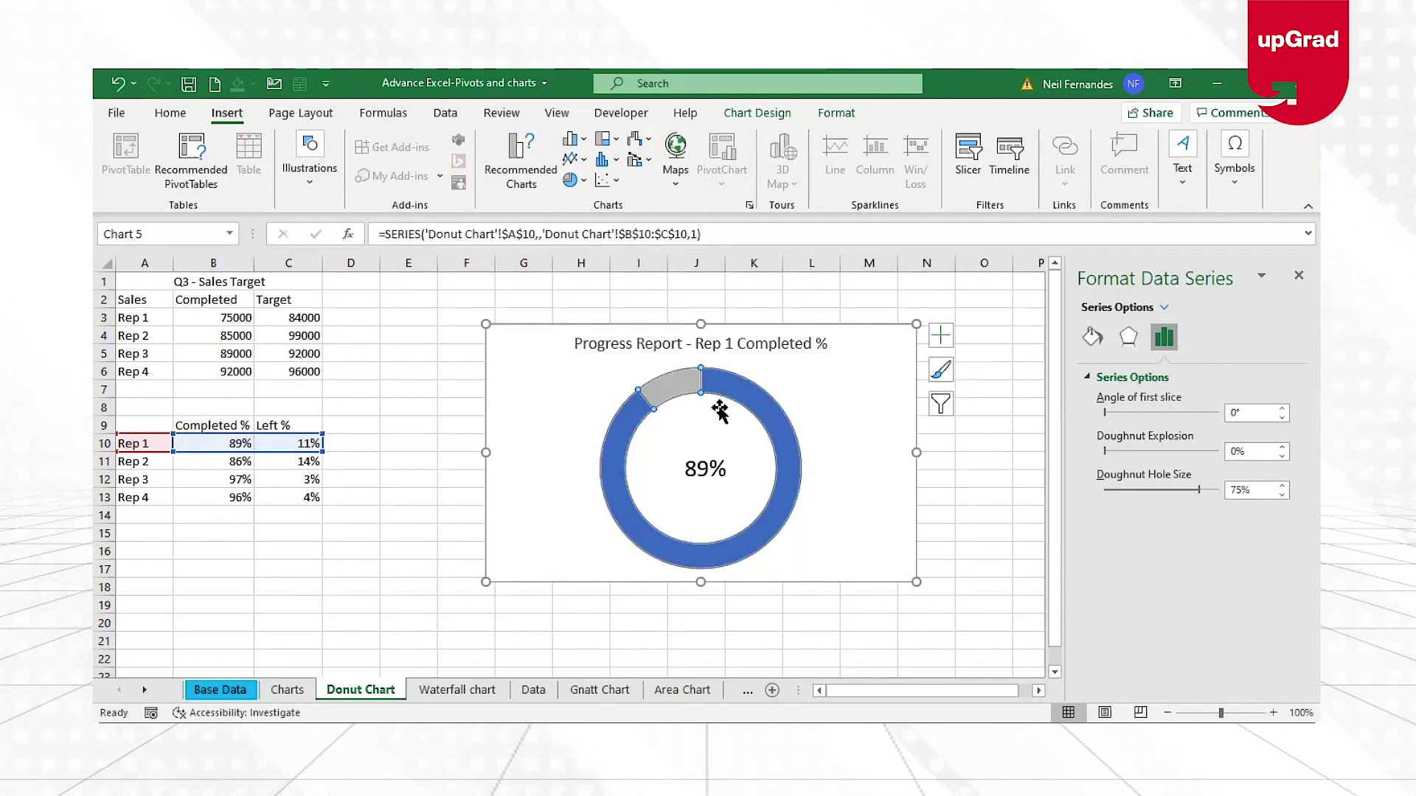
pyautogui.click(618, 504)
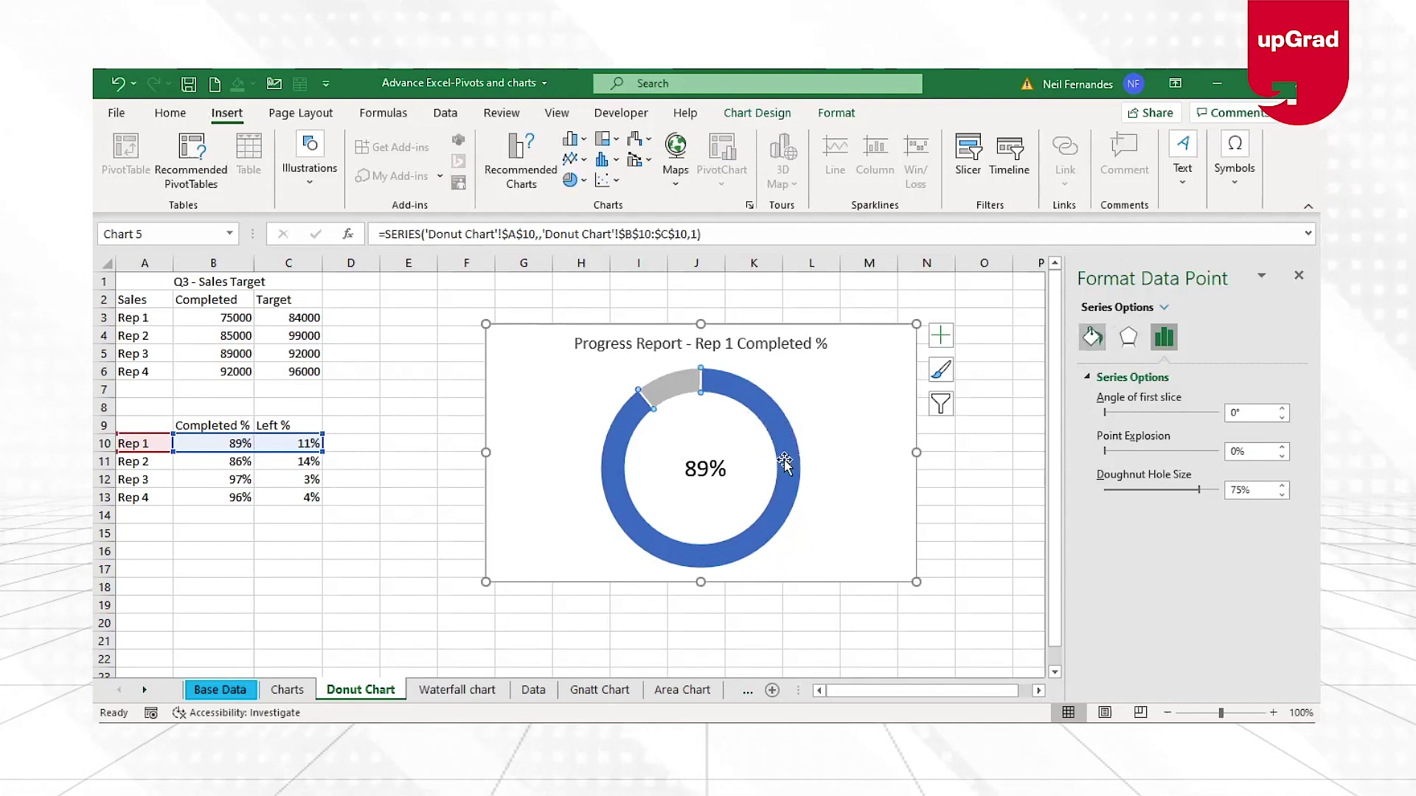
pyautogui.click(1091, 339)
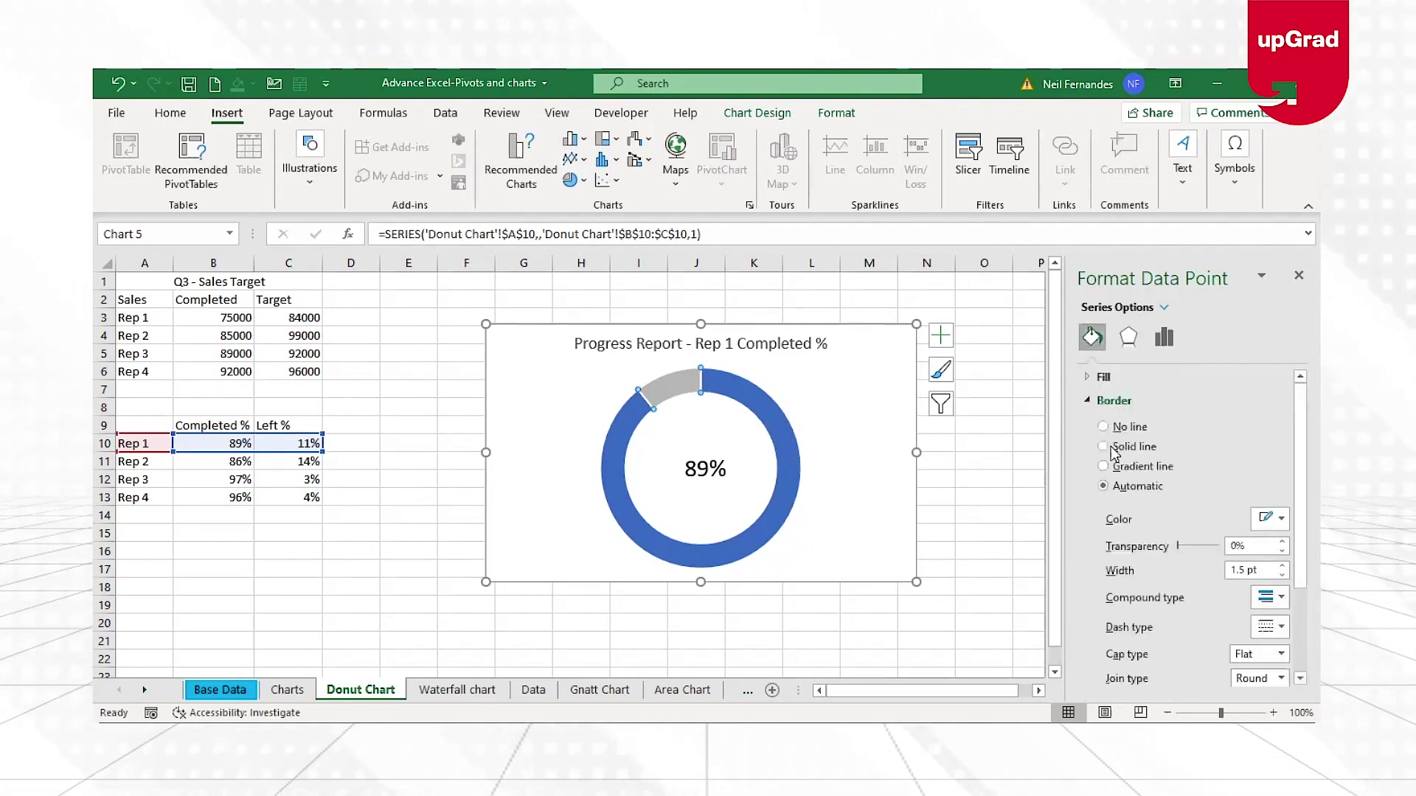
pyautogui.click(1105, 448)
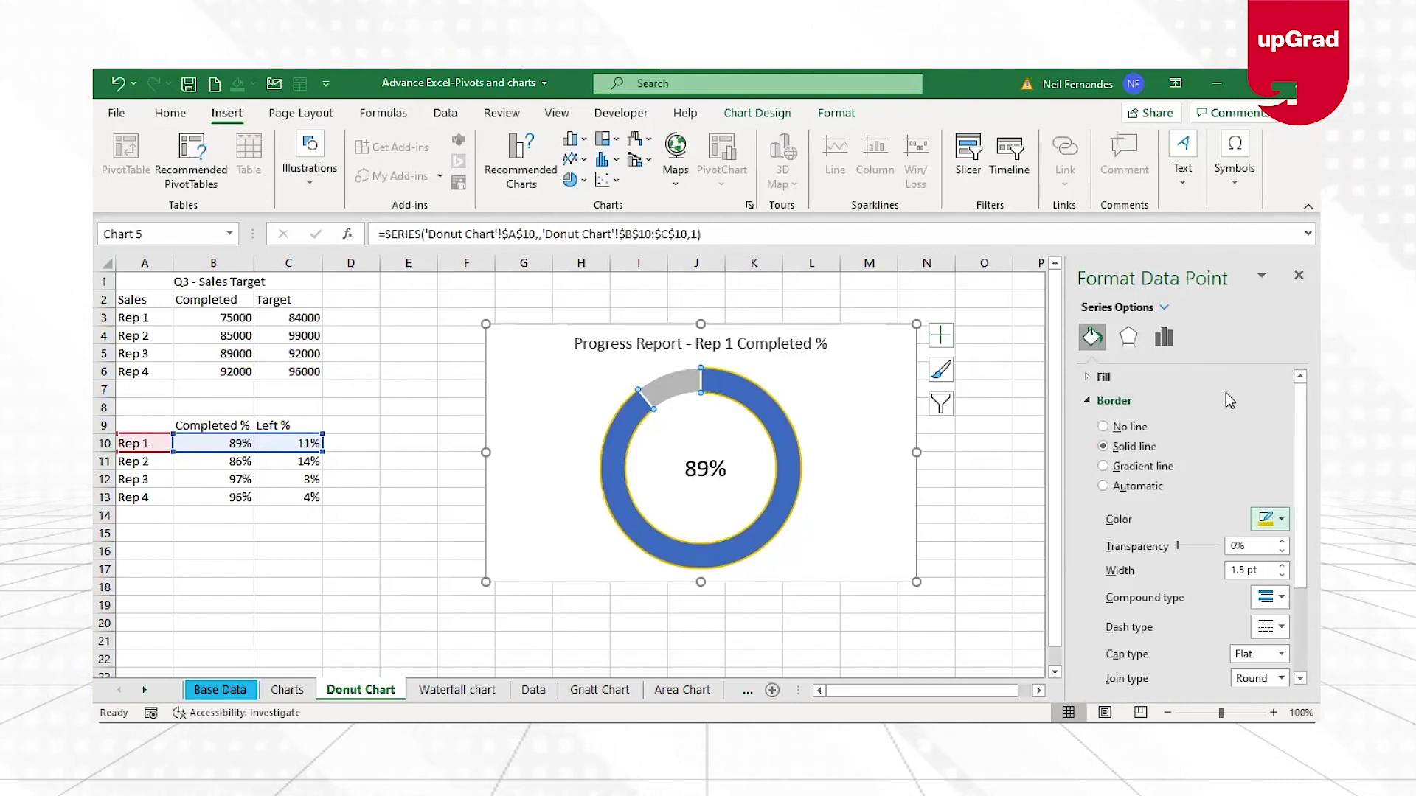
pyautogui.click(1272, 517)
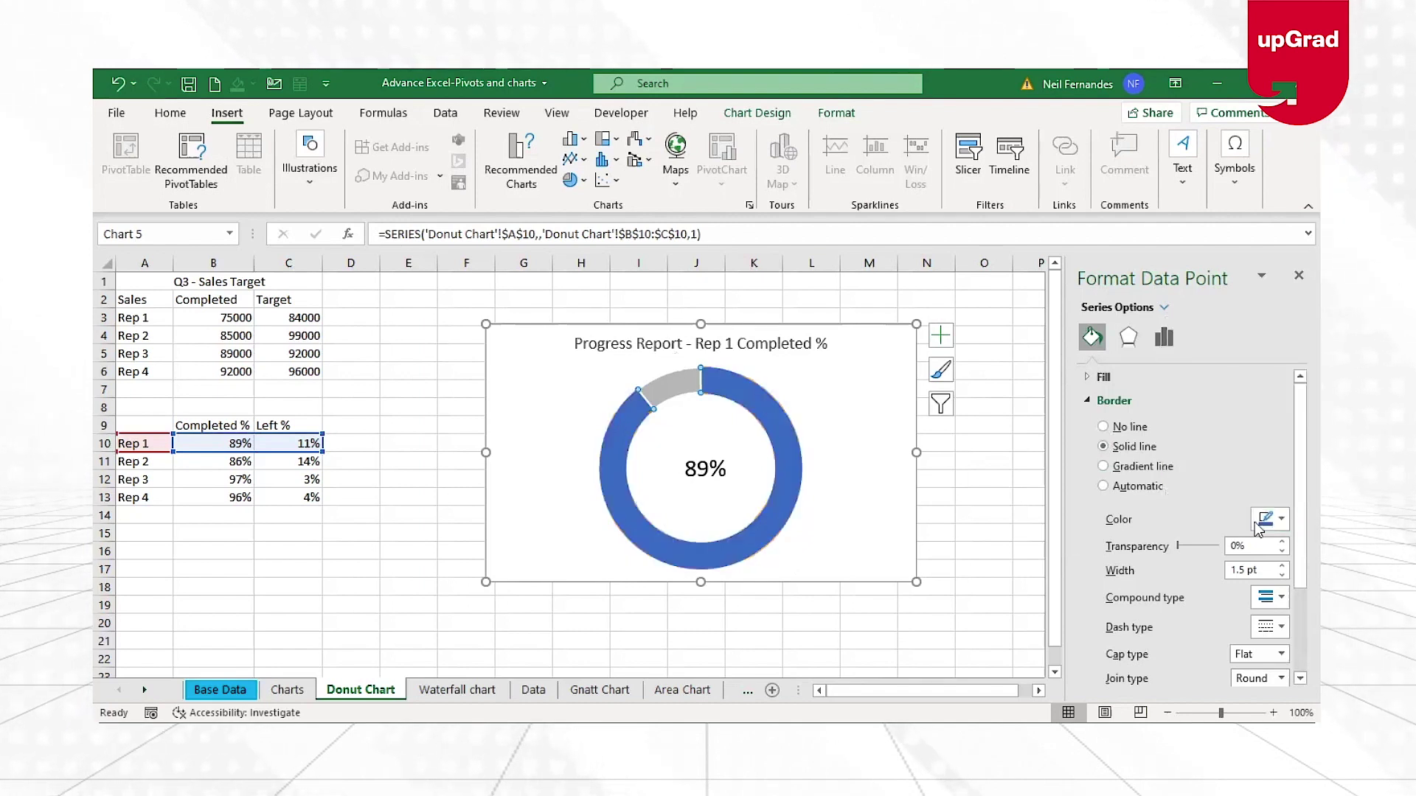
# - Thicken the blue Completed % slice by setting its border width to 13.75 pt
pyautogui.click(1282, 566)
pyautogui.click(1282, 567)
pyautogui.click(1282, 567)
pyautogui.click(1282, 567)
pyautogui.click(1283, 567)
pyautogui.click(1282, 567)
pyautogui.click(1283, 567)
pyautogui.click(1282, 567)
pyautogui.click(1282, 567)
pyautogui.click(1282, 567)
pyautogui.click(1282, 568)
pyautogui.click(1282, 567)
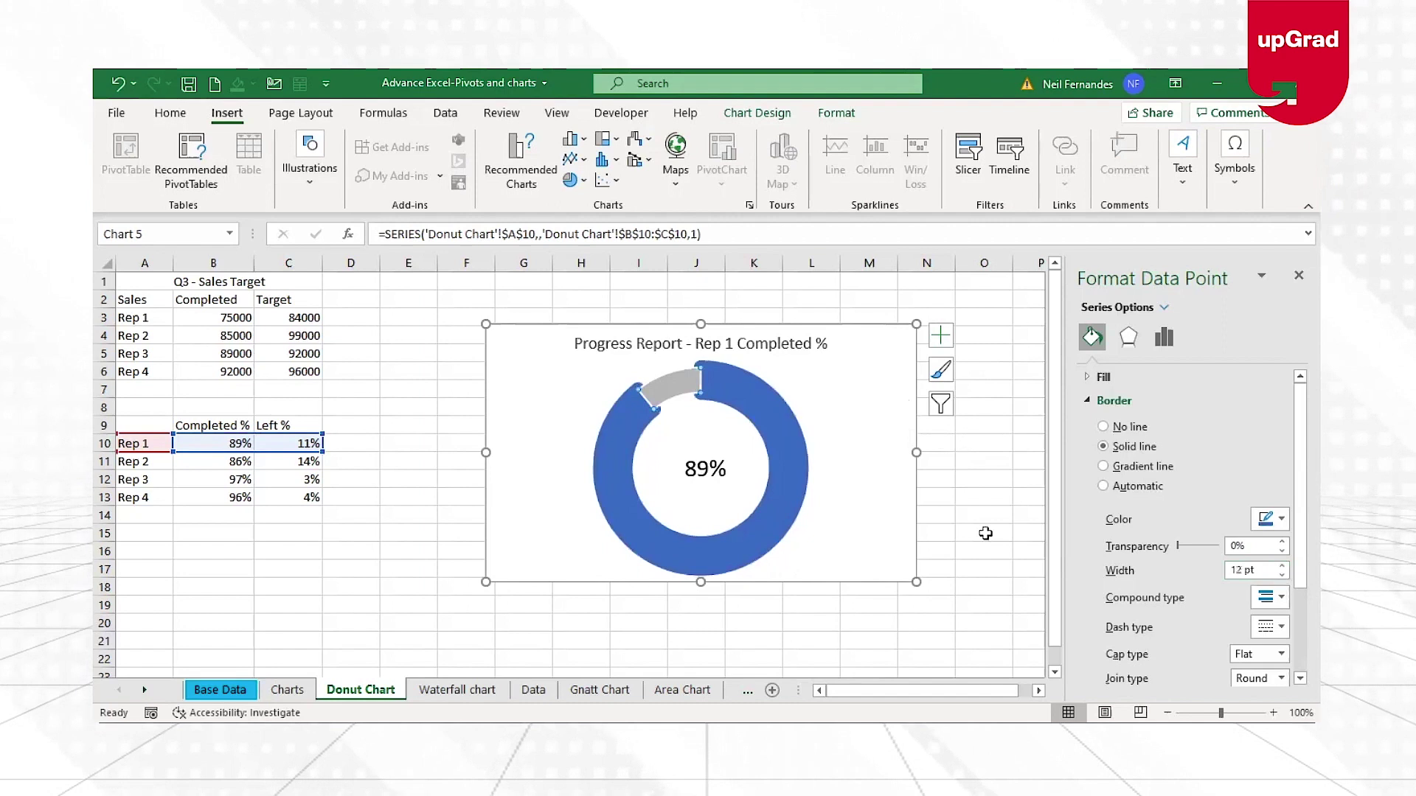
pyautogui.click(1282, 566)
pyautogui.click(1282, 566)
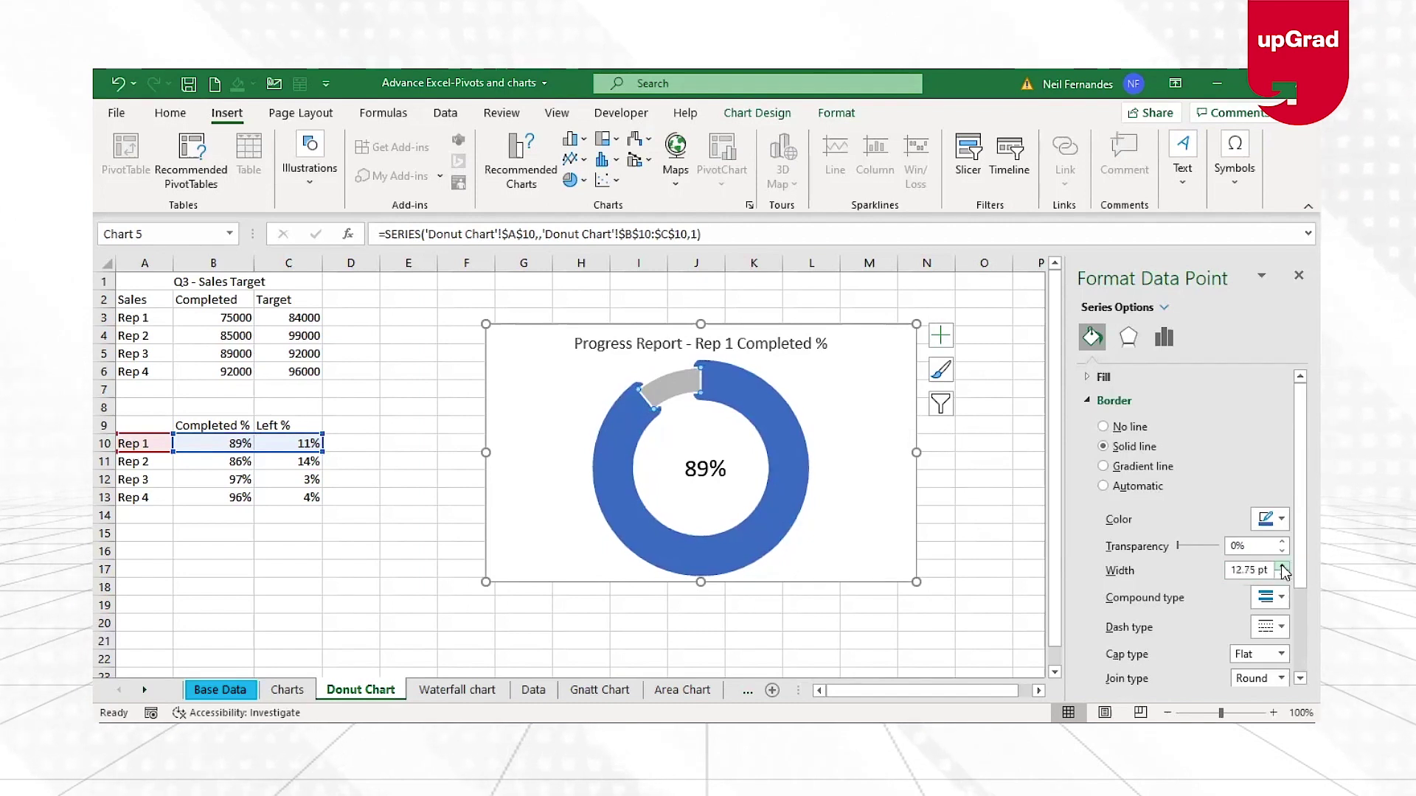
pyautogui.click(1282, 566)
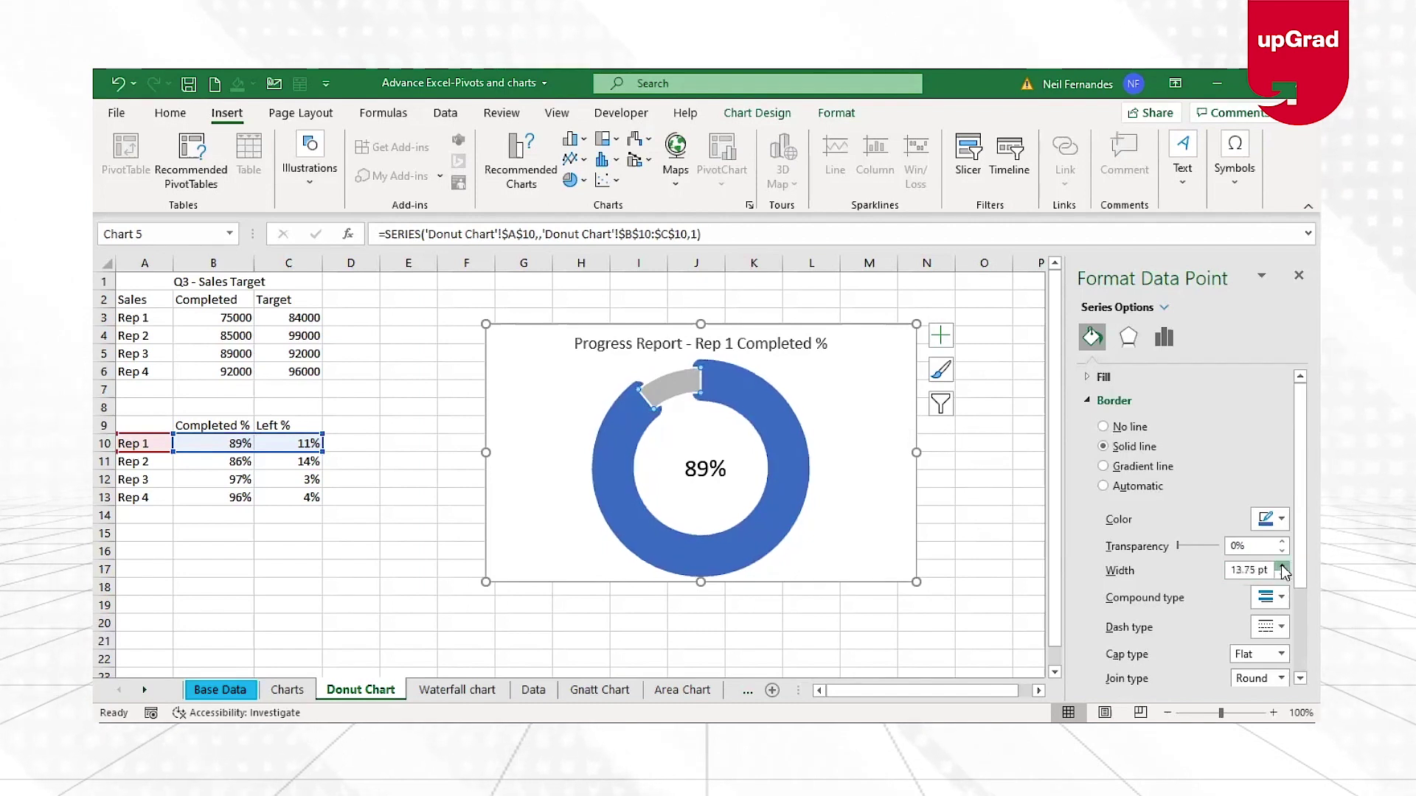
pyautogui.click(882, 486)
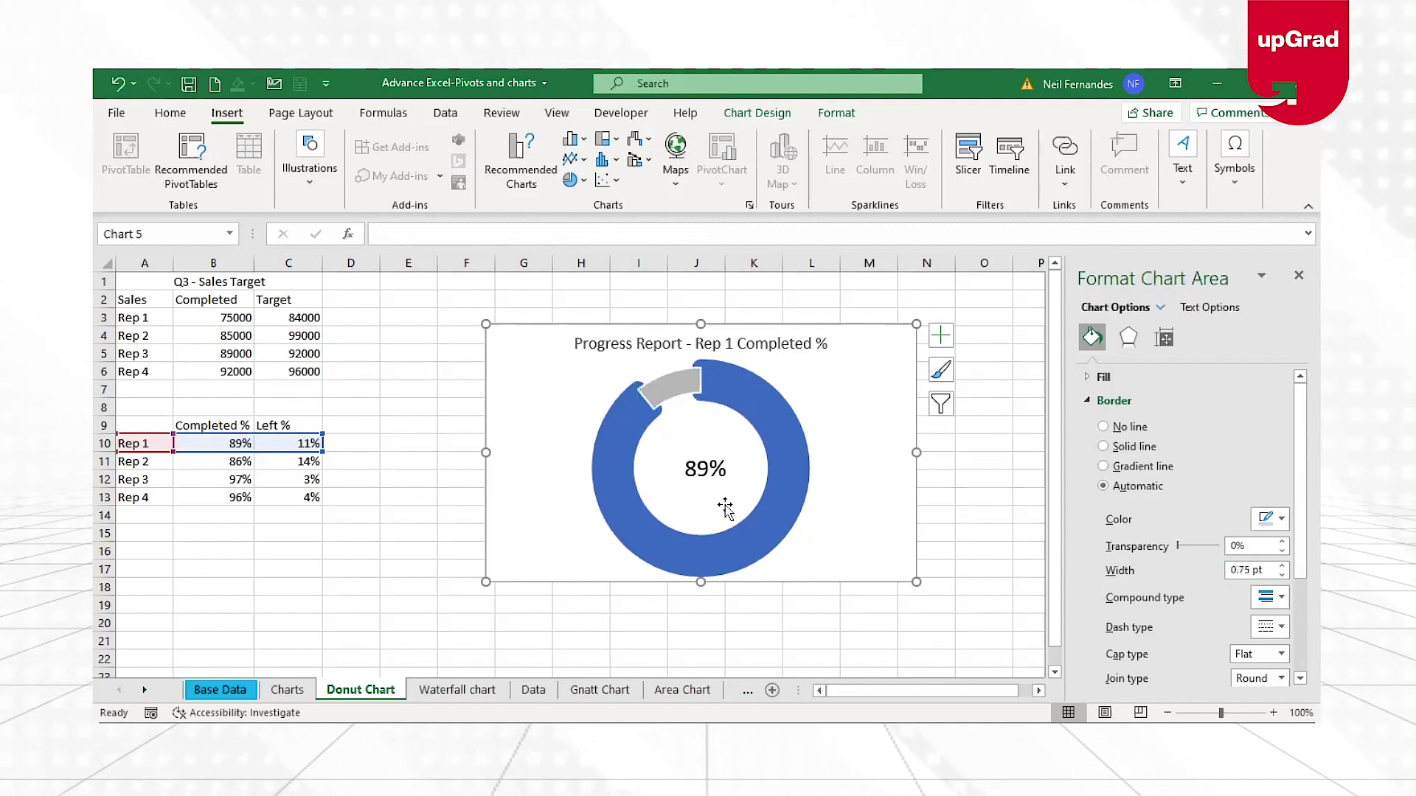
pyautogui.click(750, 455)
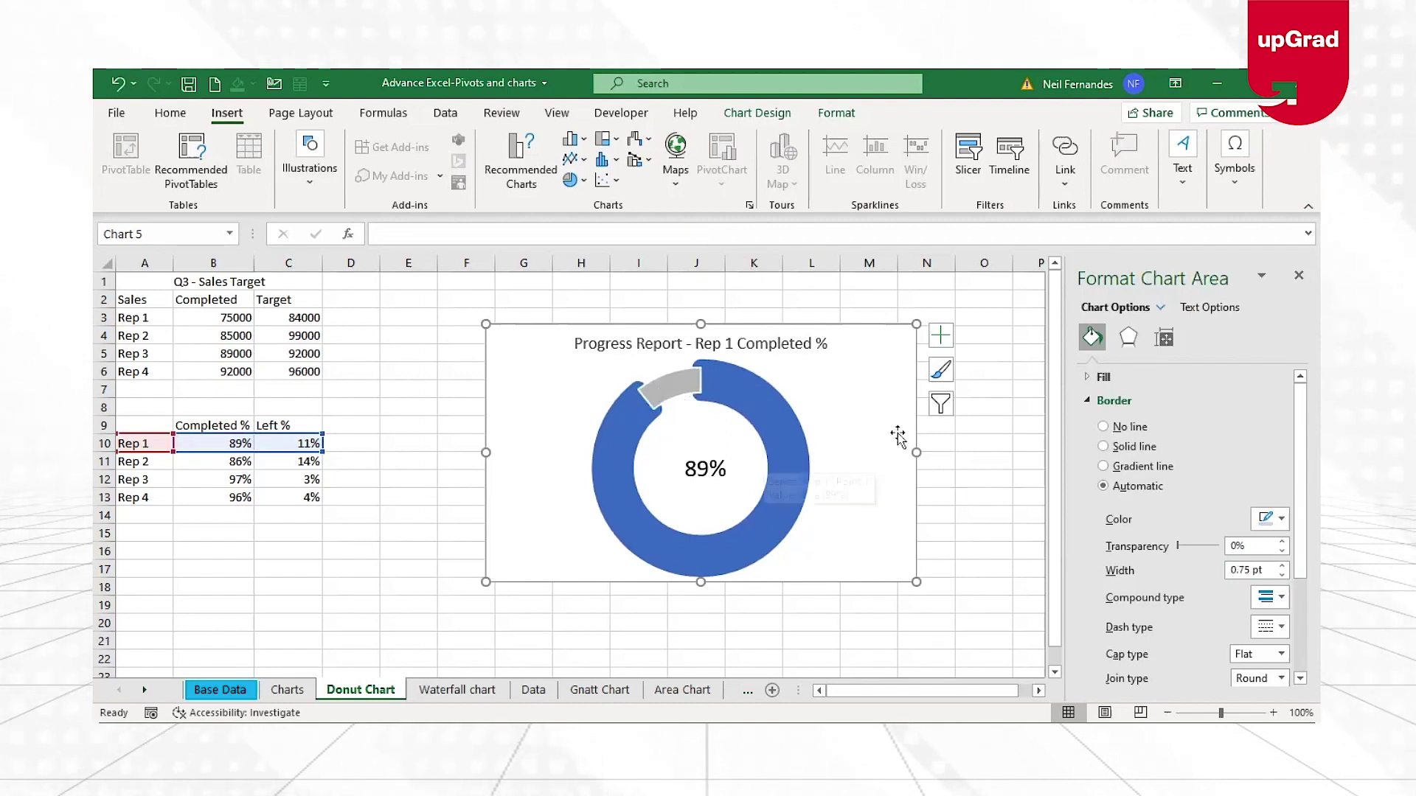
pyautogui.click(966, 496)
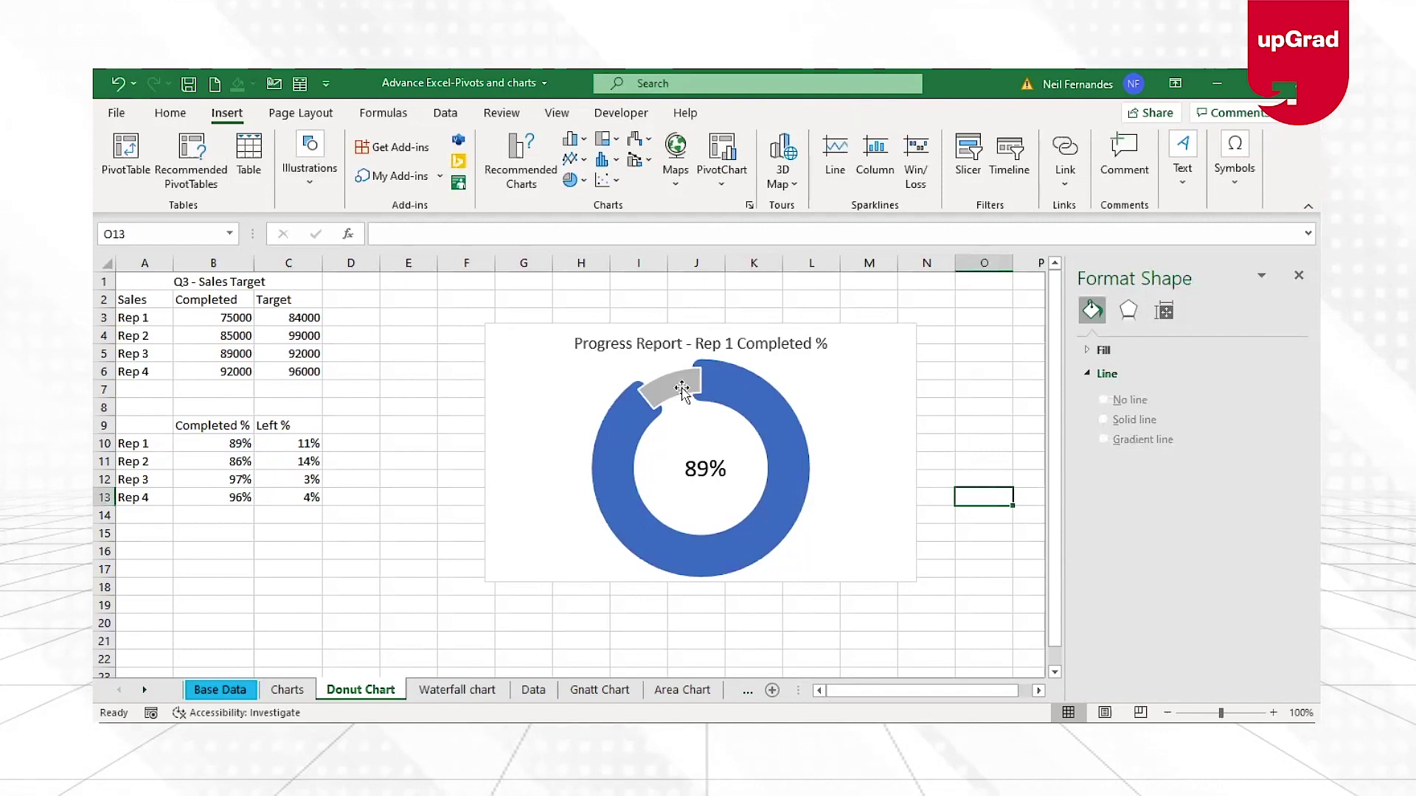
pyautogui.click(788, 469)
pyautogui.click(862, 466)
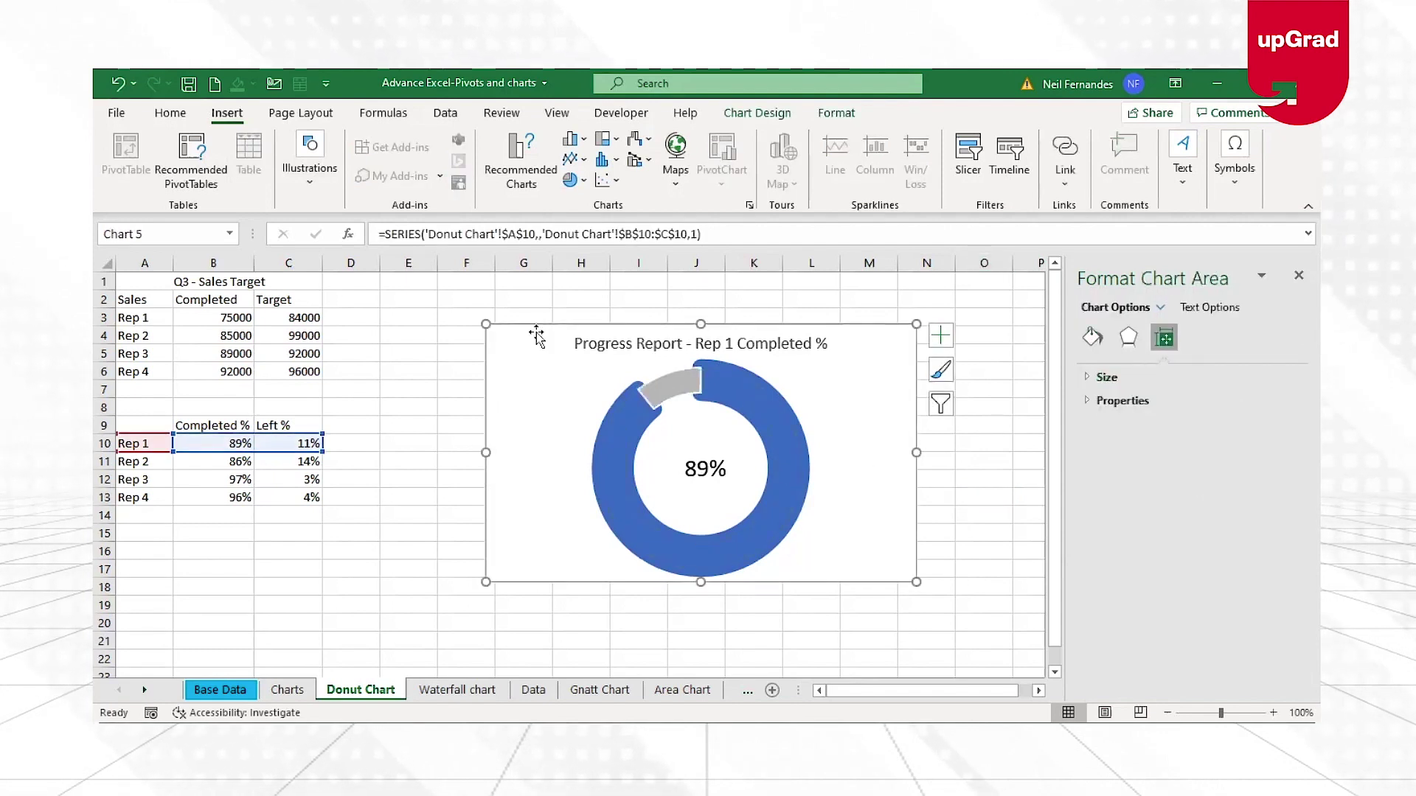
pyautogui.click(683, 391)
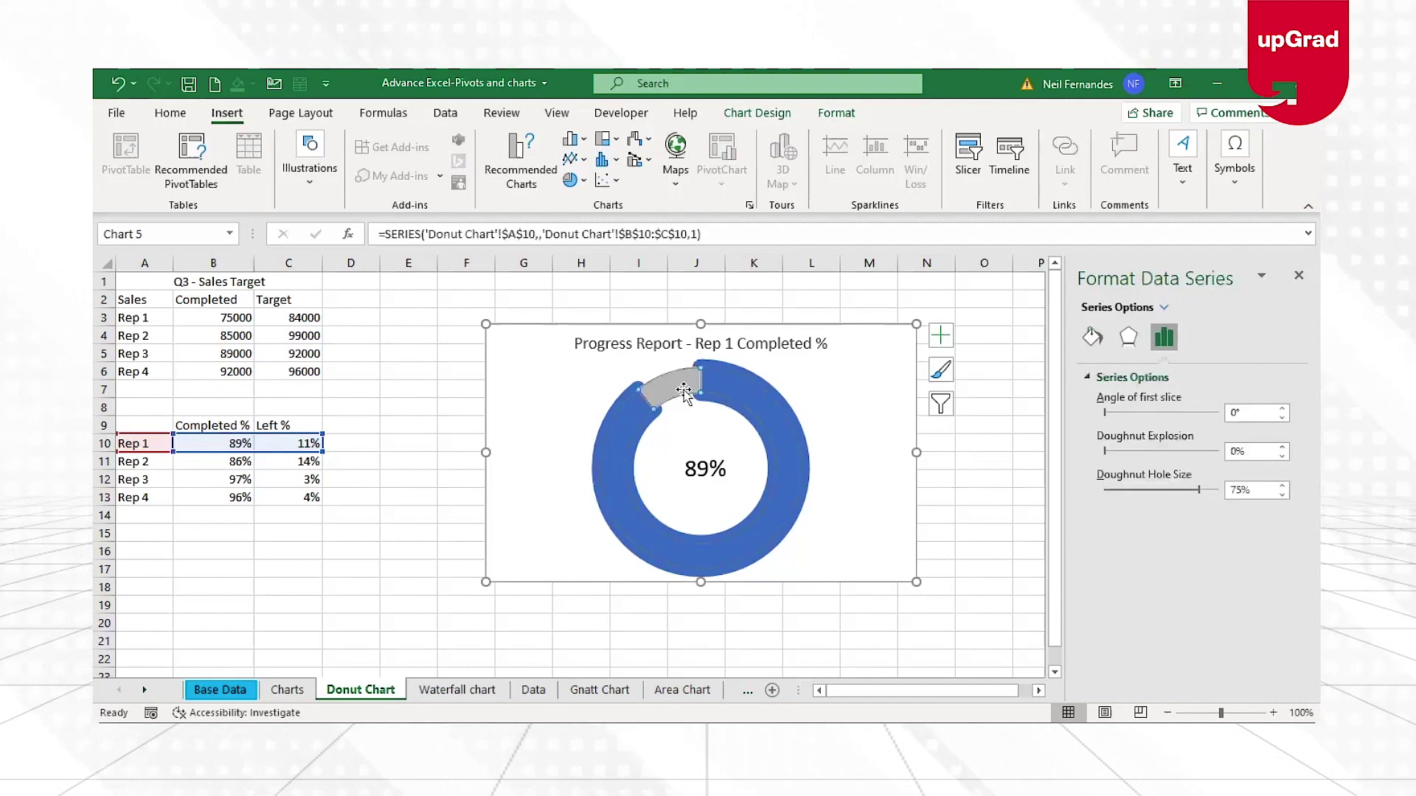
pyautogui.click(977, 547)
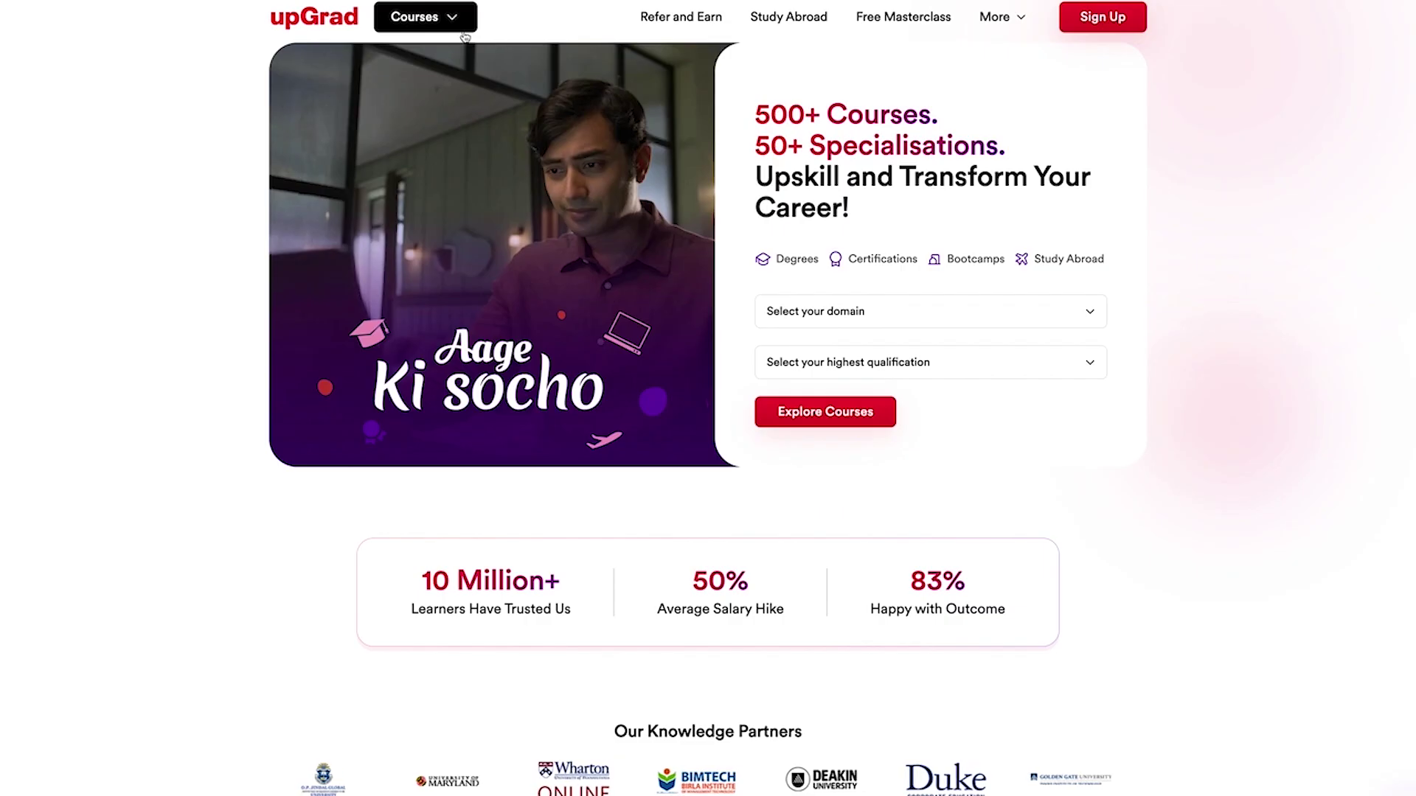
# - Switch to the upGrad website and view all Data Science & Analytics degree programs
pyautogui.click(426, 16)
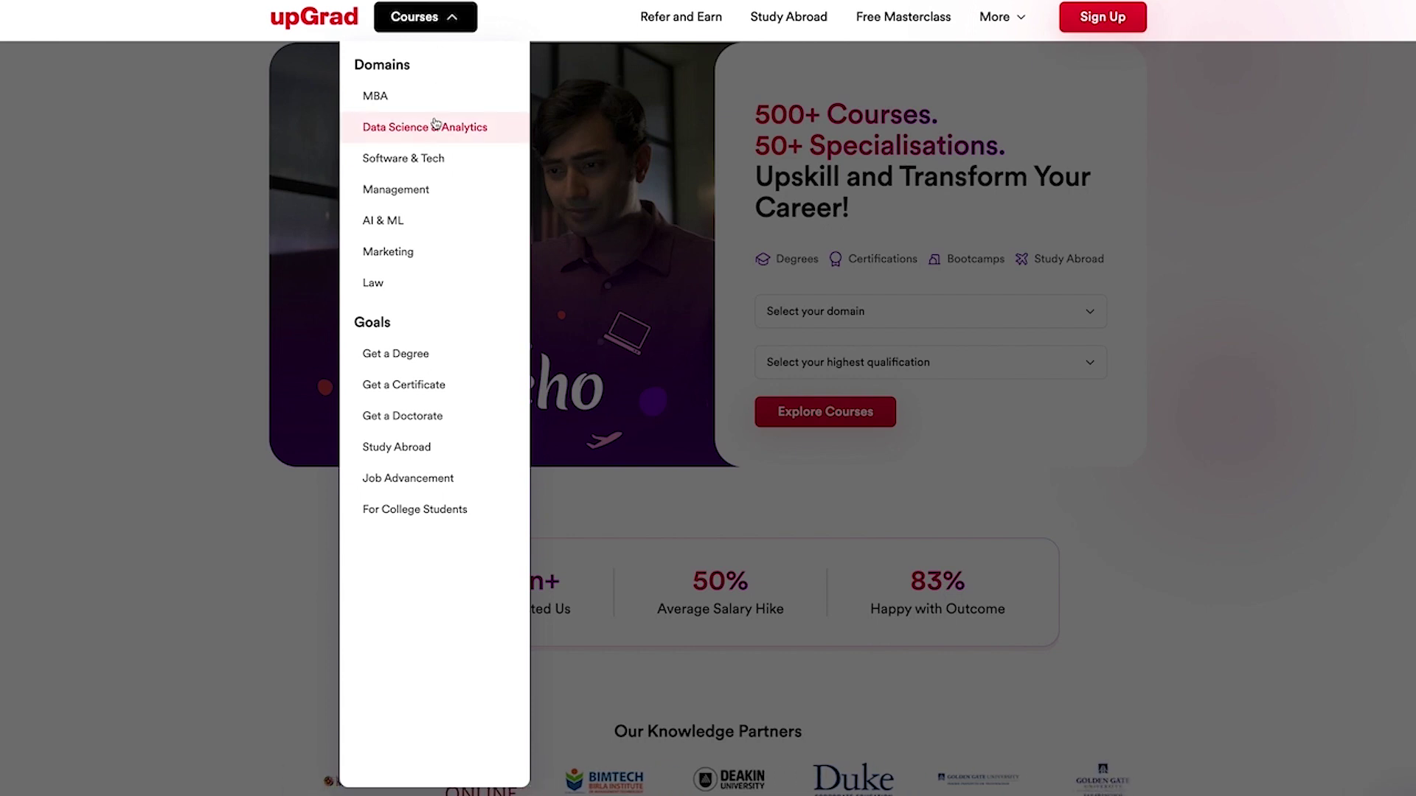
pyautogui.moveTo(438, 130)
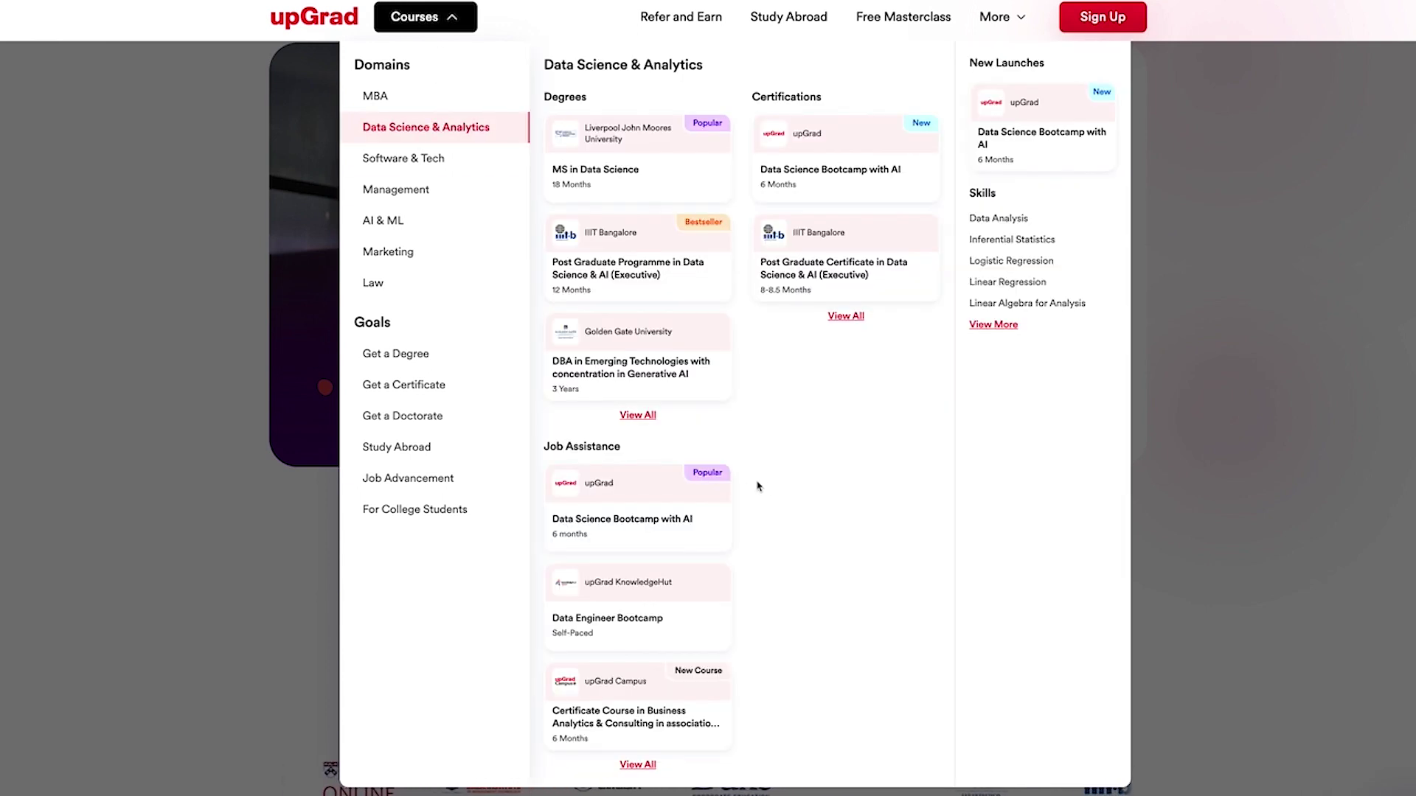
pyautogui.click(649, 416)
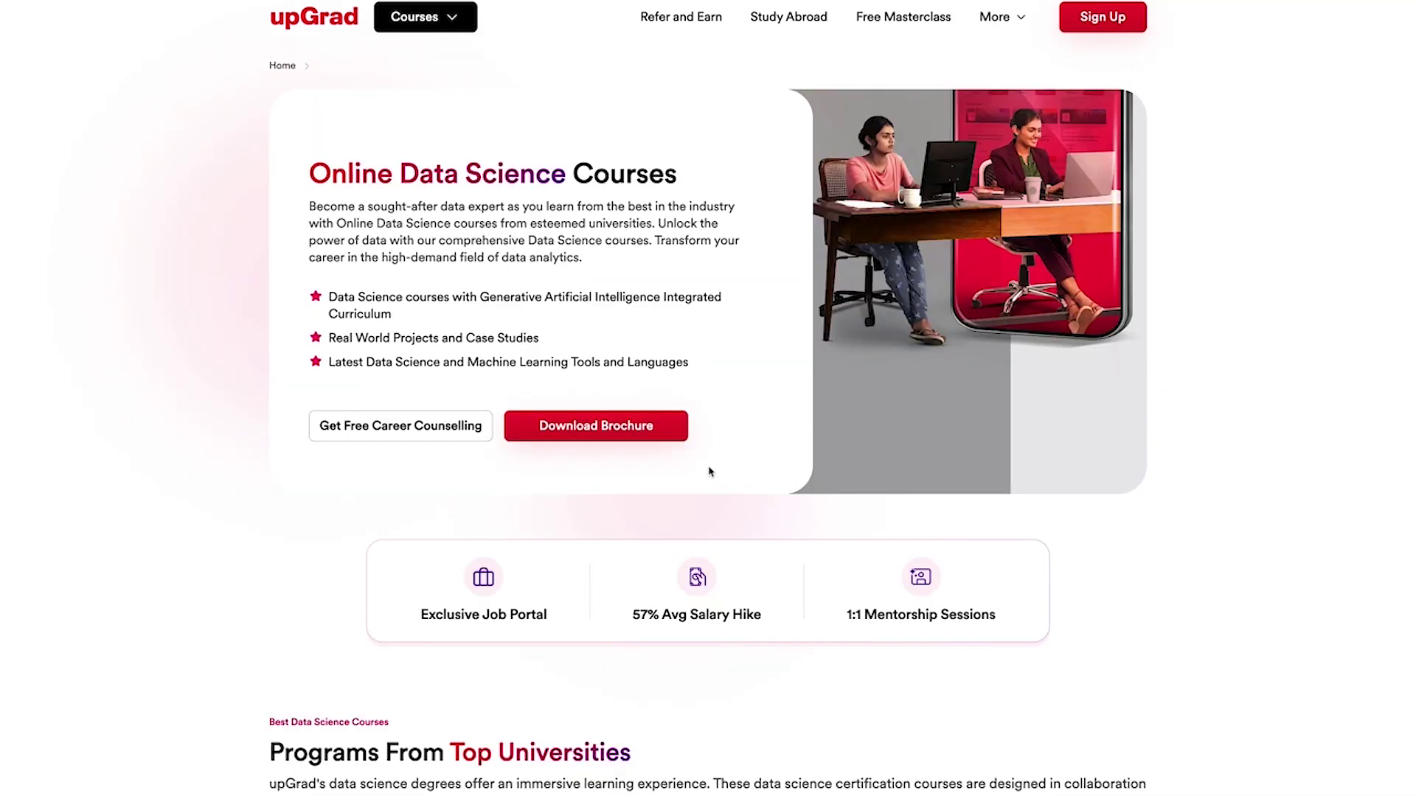
pyautogui.scroll(-8, 710, 469)
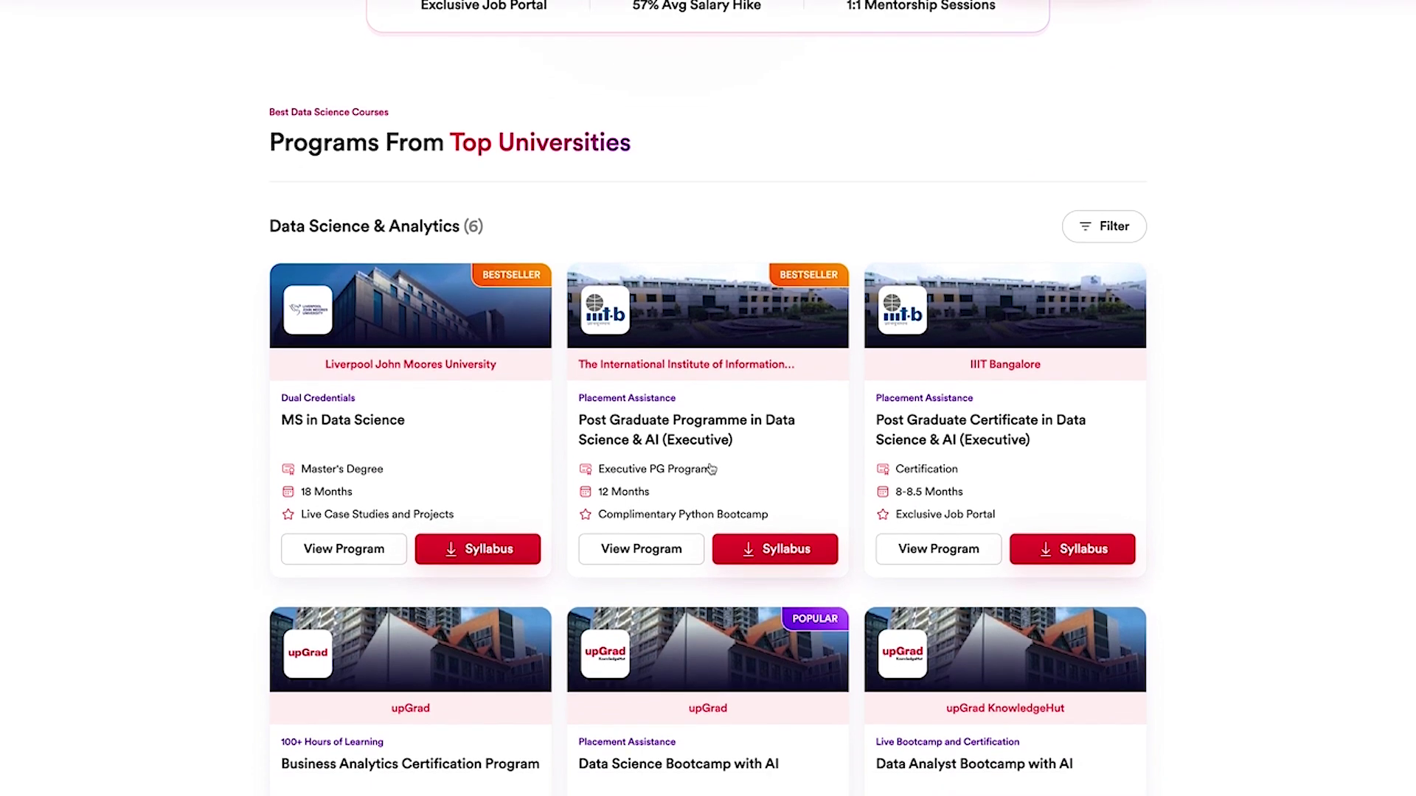
# - Return to the Excel workbook and remove the outline from the doughnut's grey Left % slice
pyautogui.click(995, 501)
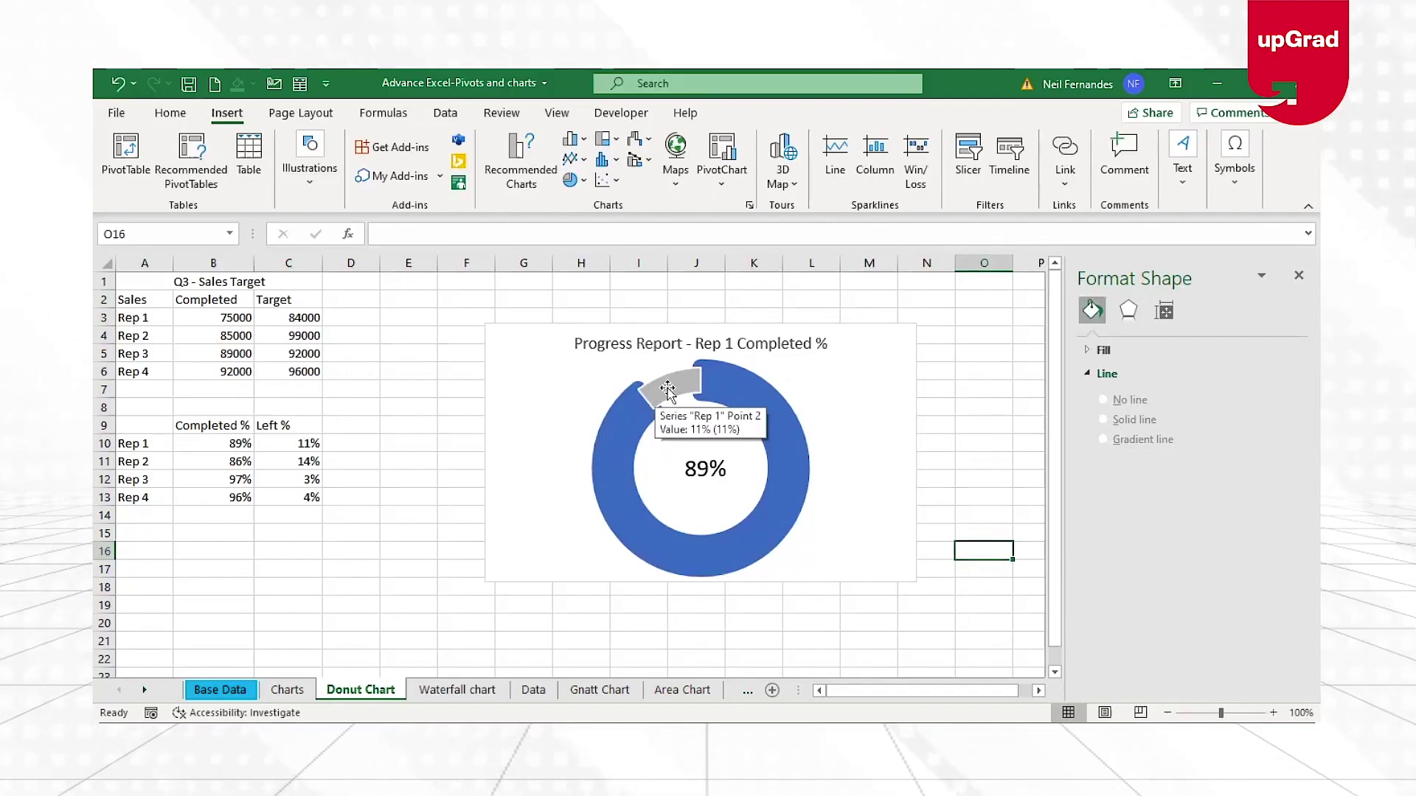
pyautogui.click(668, 389)
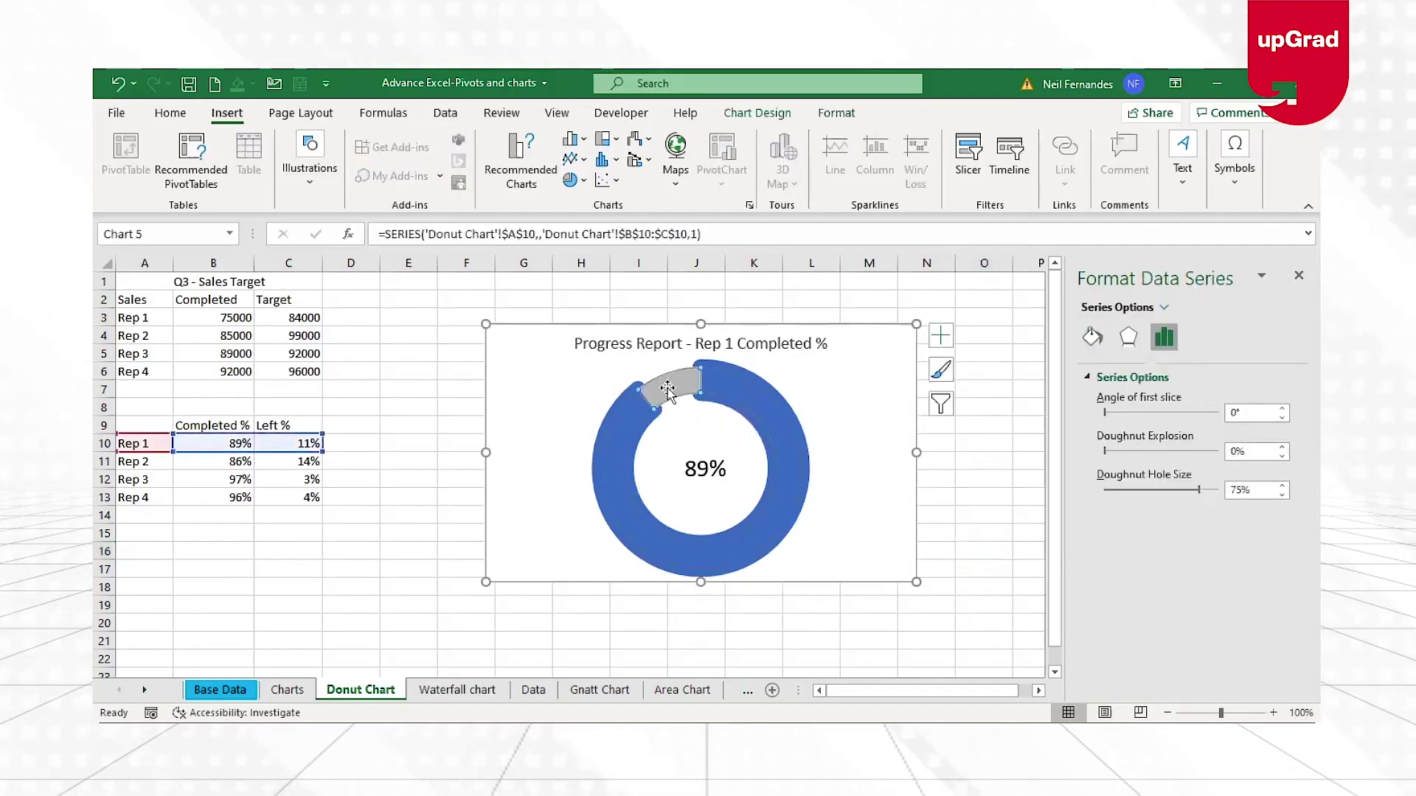
pyautogui.click(837, 117)
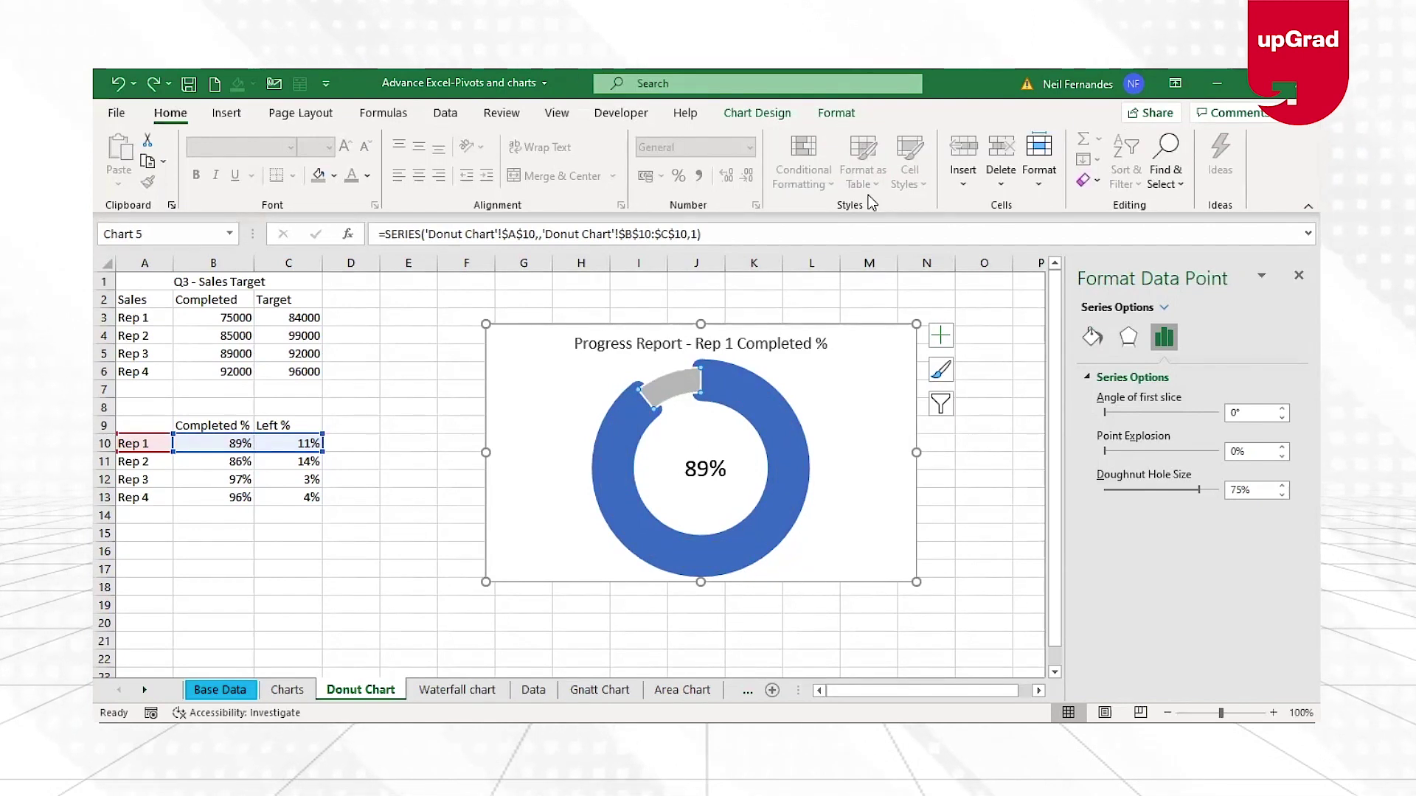
pyautogui.click(757, 112)
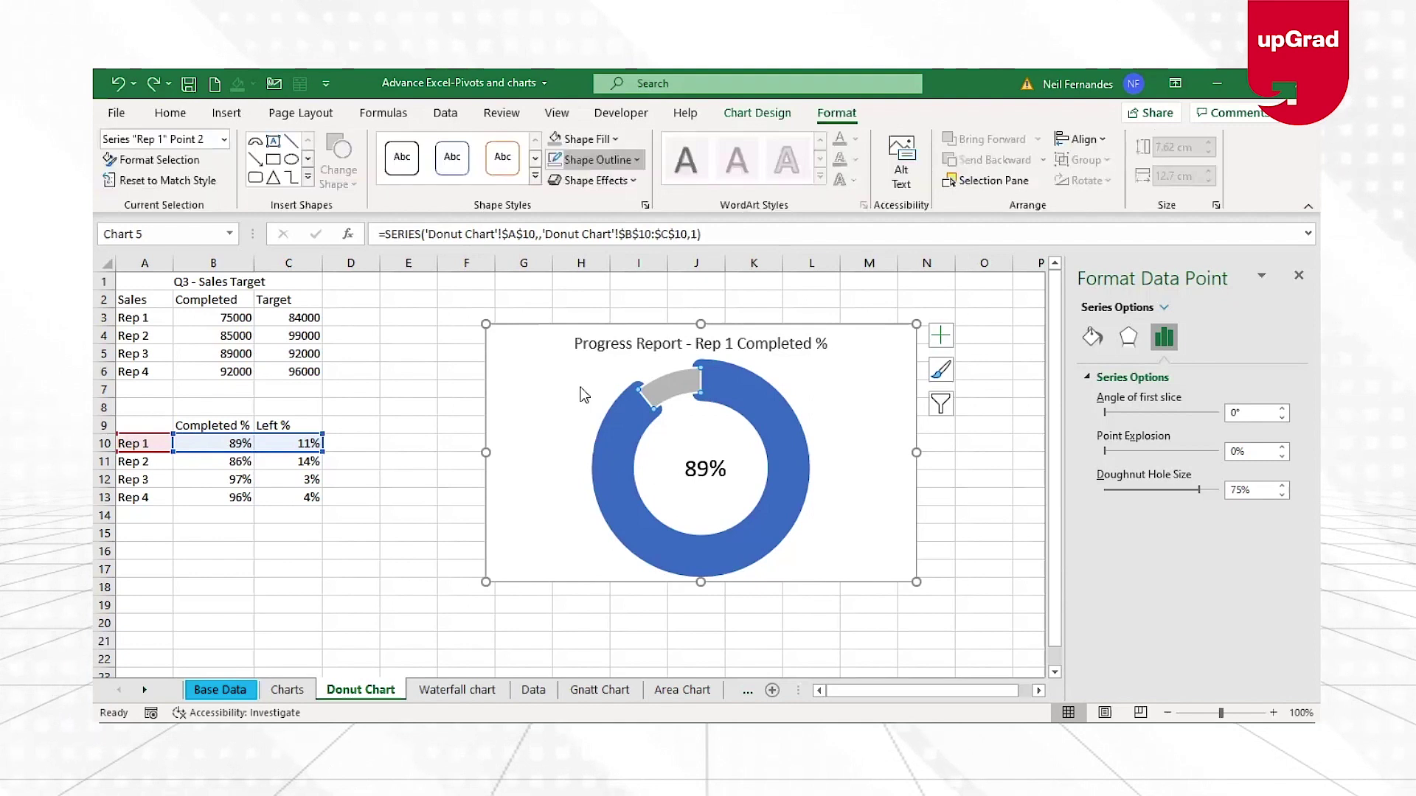
pyautogui.click(601, 160)
pyautogui.click(580, 387)
pyautogui.click(896, 412)
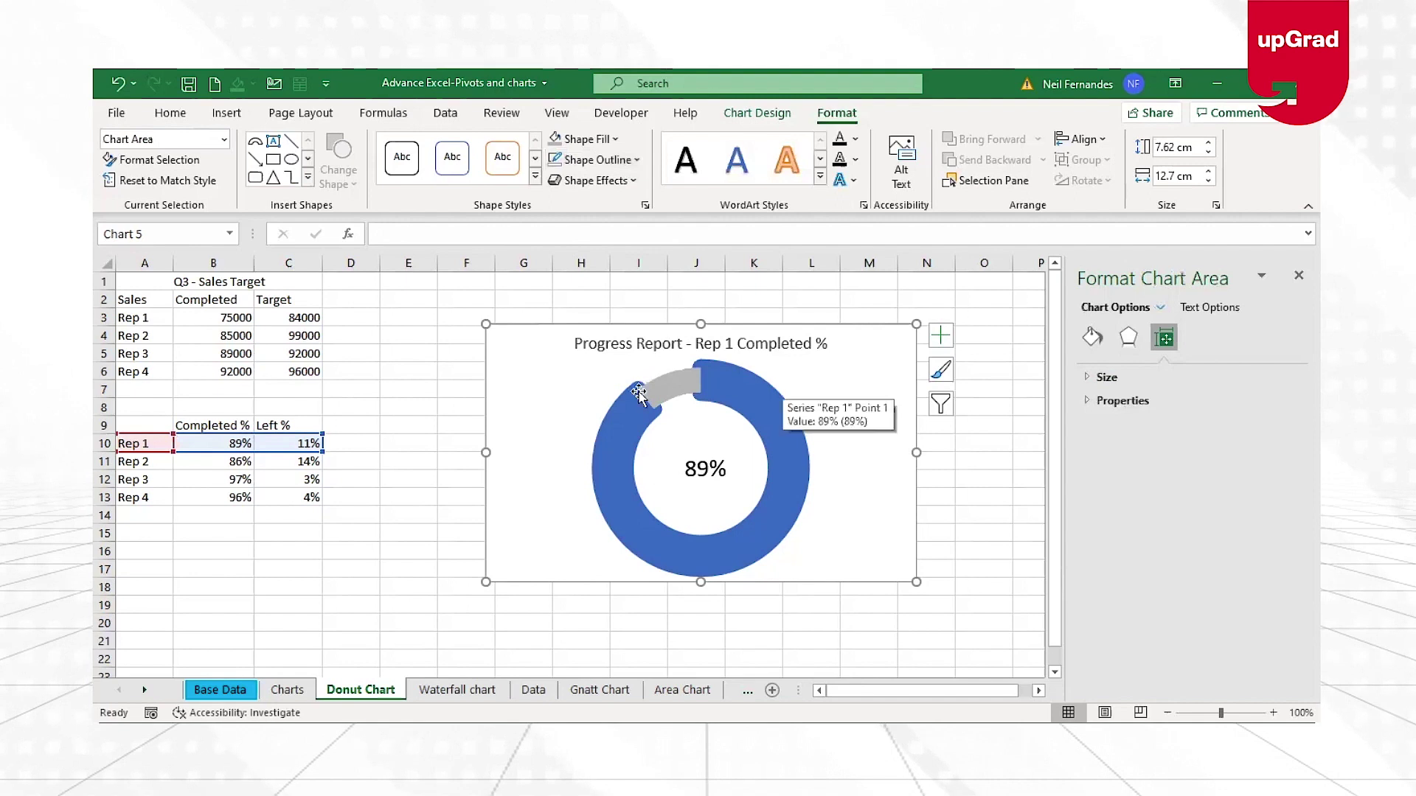
# - Give only the grey Left % slice a solid border line in a matching grey
pyautogui.click(666, 388)
pyautogui.click(666, 387)
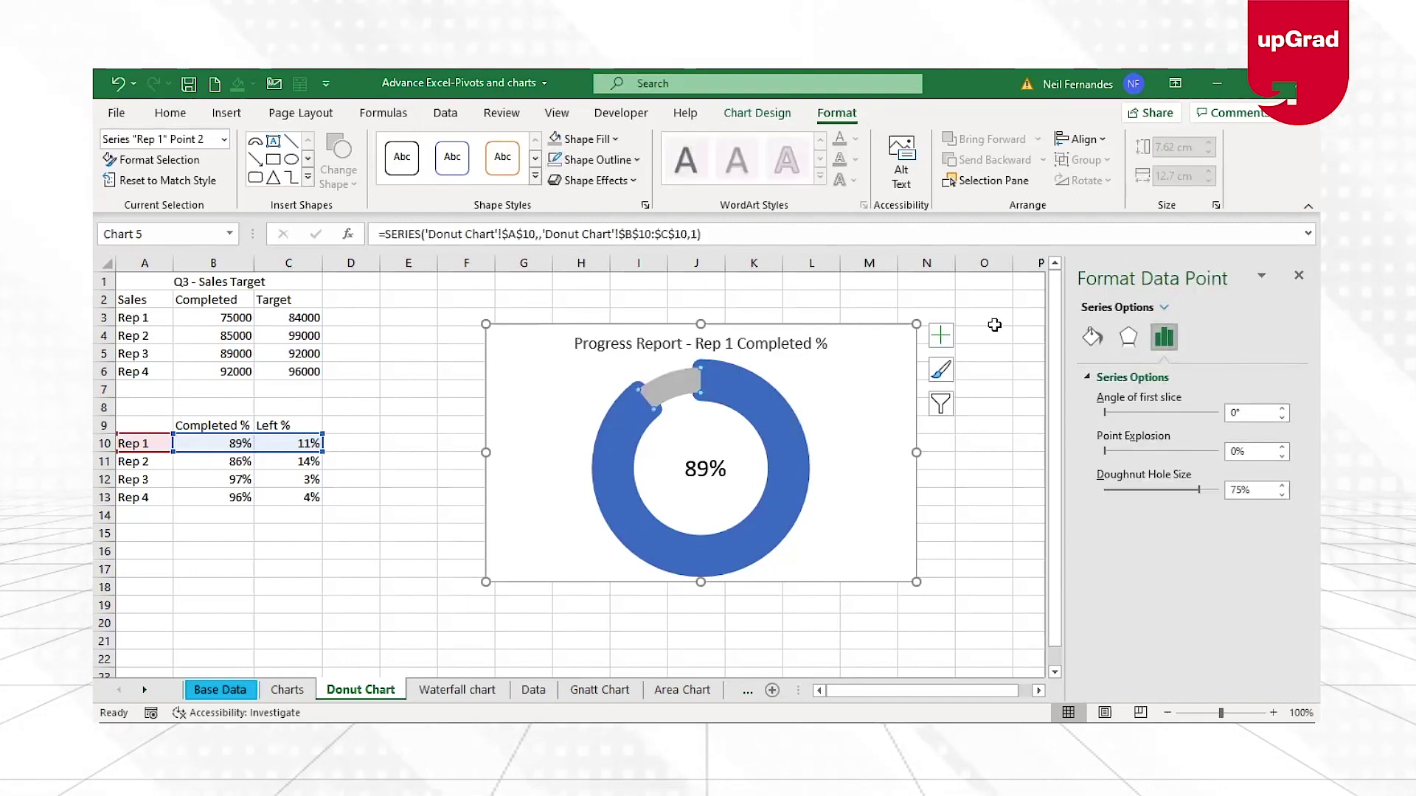
pyautogui.click(1092, 338)
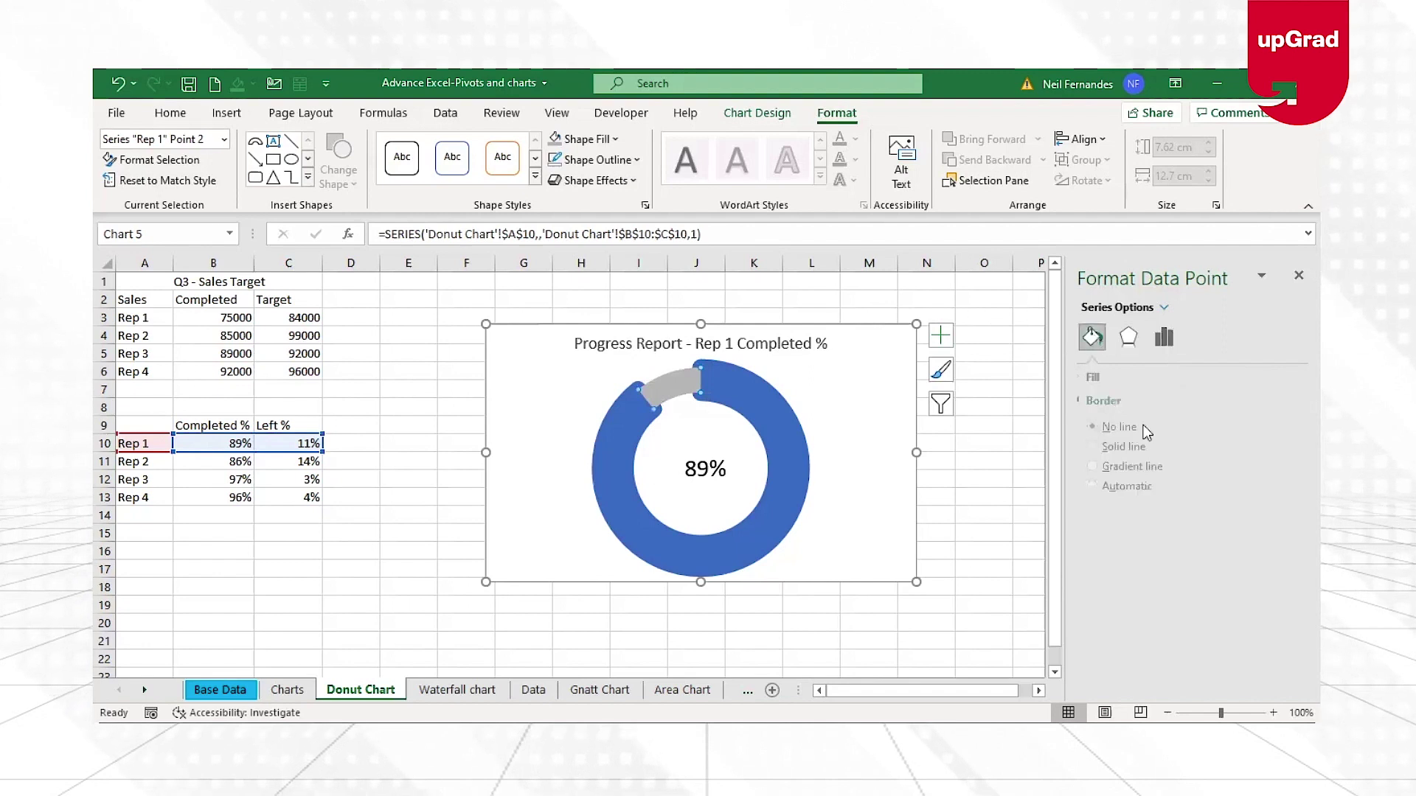
pyautogui.click(1104, 447)
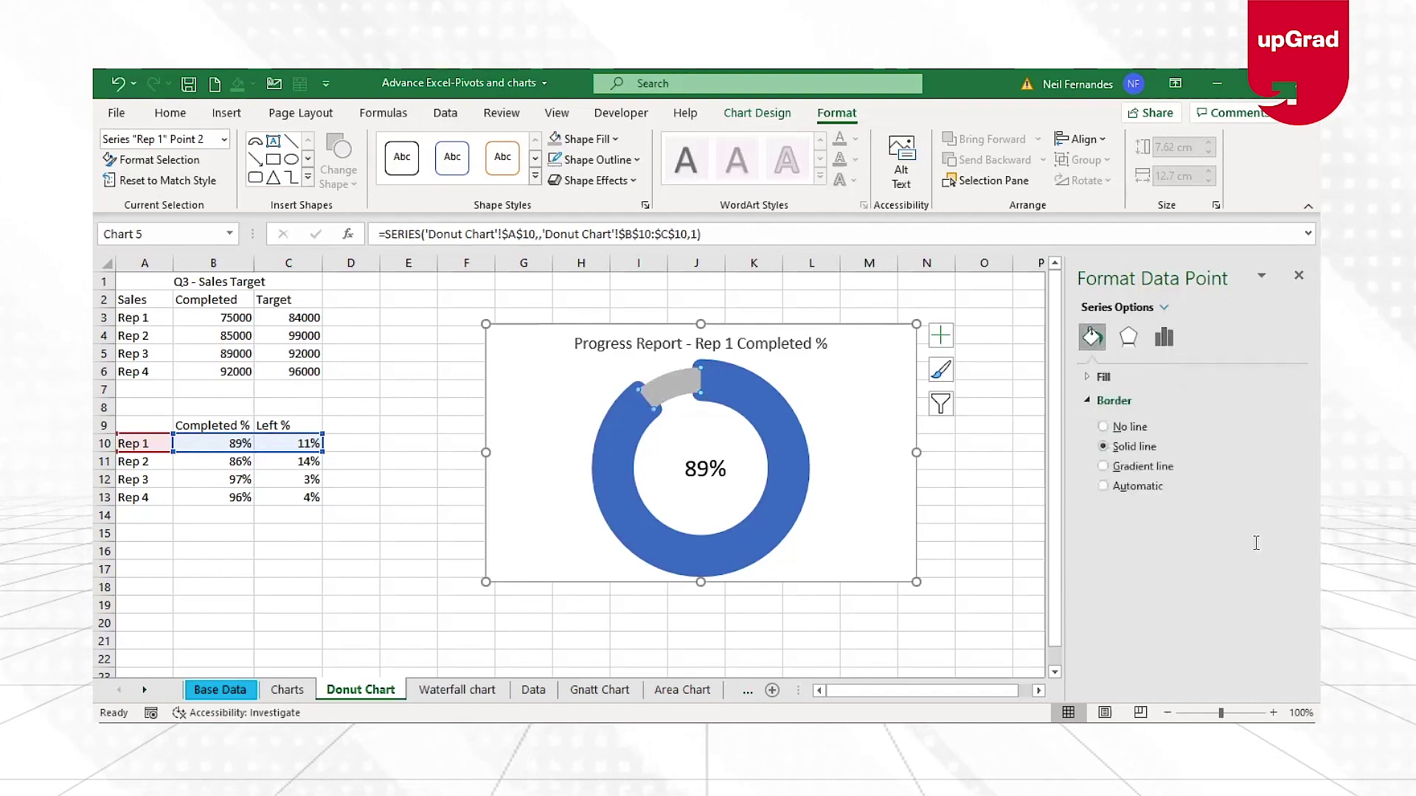
pyautogui.click(1271, 525)
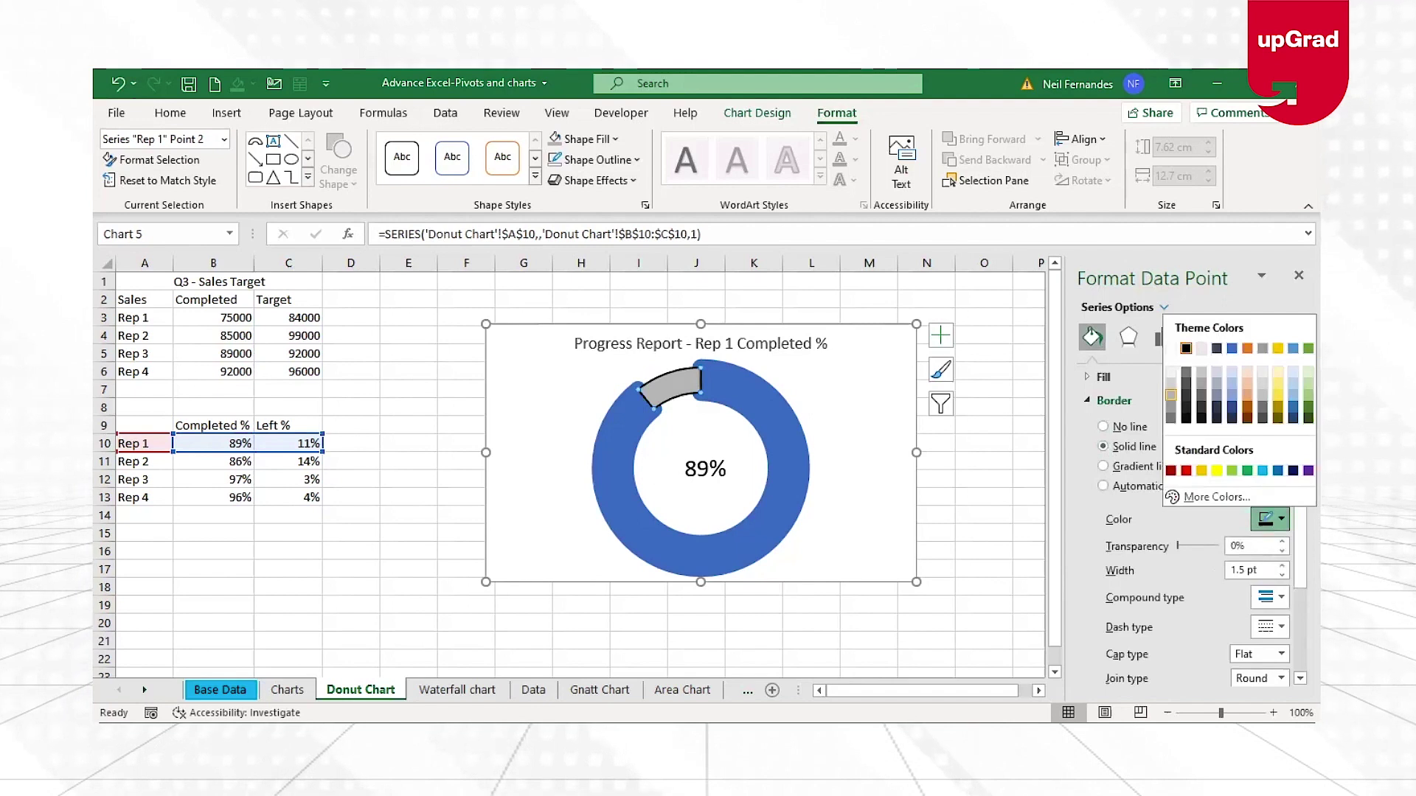
pyautogui.click(1170, 392)
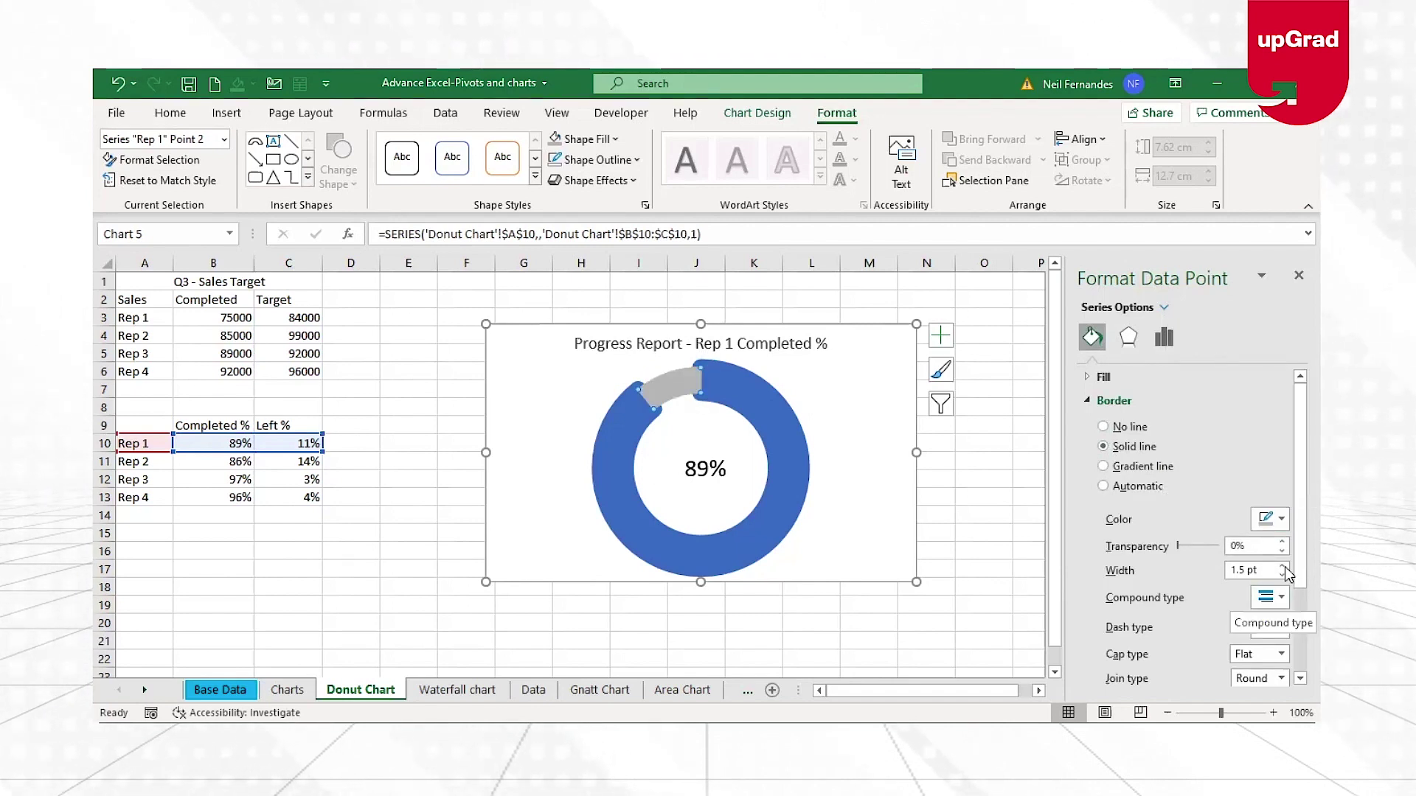
# - Increase the grey slice's border width past 10 pt to match the blue ring's thickness, and deselect the chart
pyautogui.click(1283, 566)
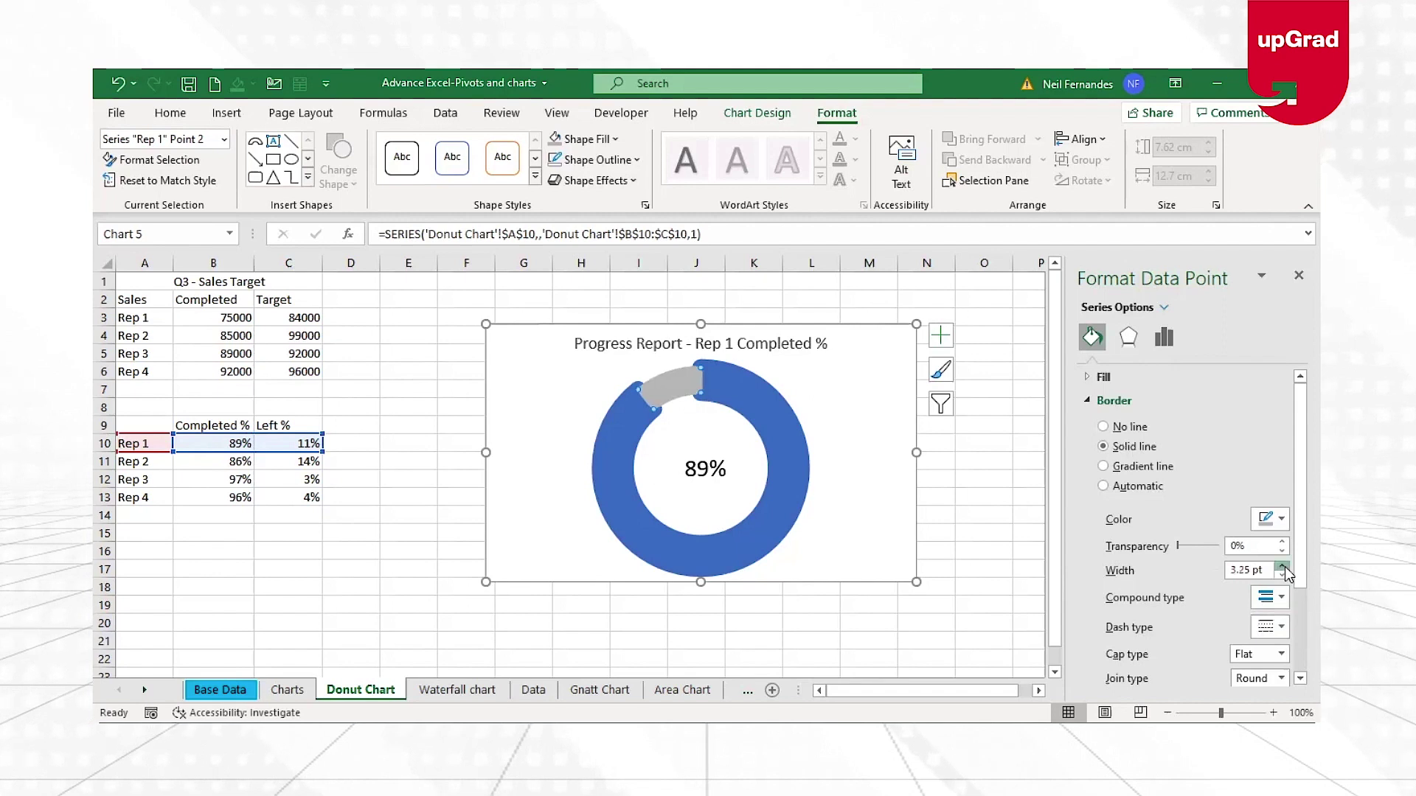
pyautogui.click(1283, 567)
pyautogui.click(1283, 566)
pyautogui.click(1283, 566)
pyautogui.click(1283, 566)
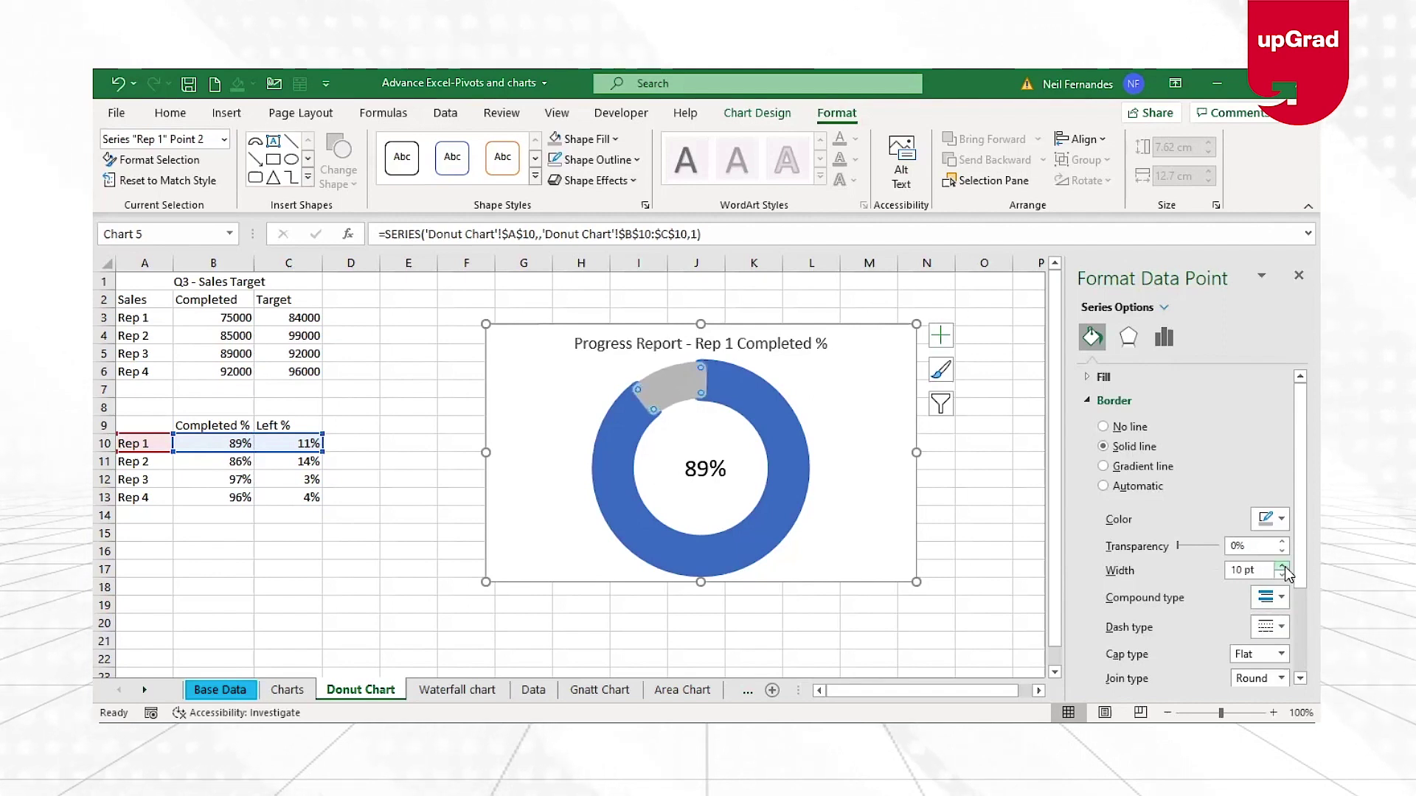
pyautogui.click(1018, 532)
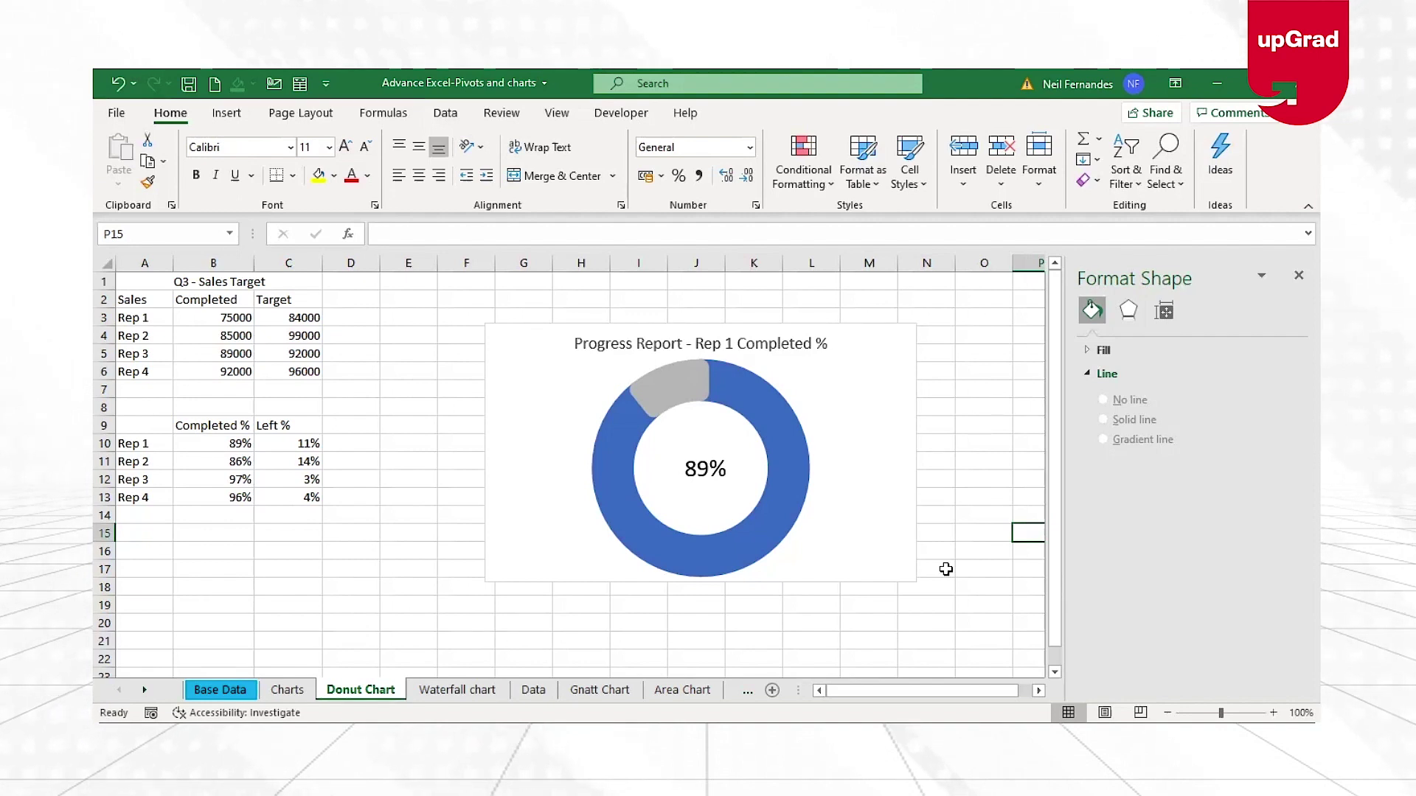
pyautogui.click(875, 338)
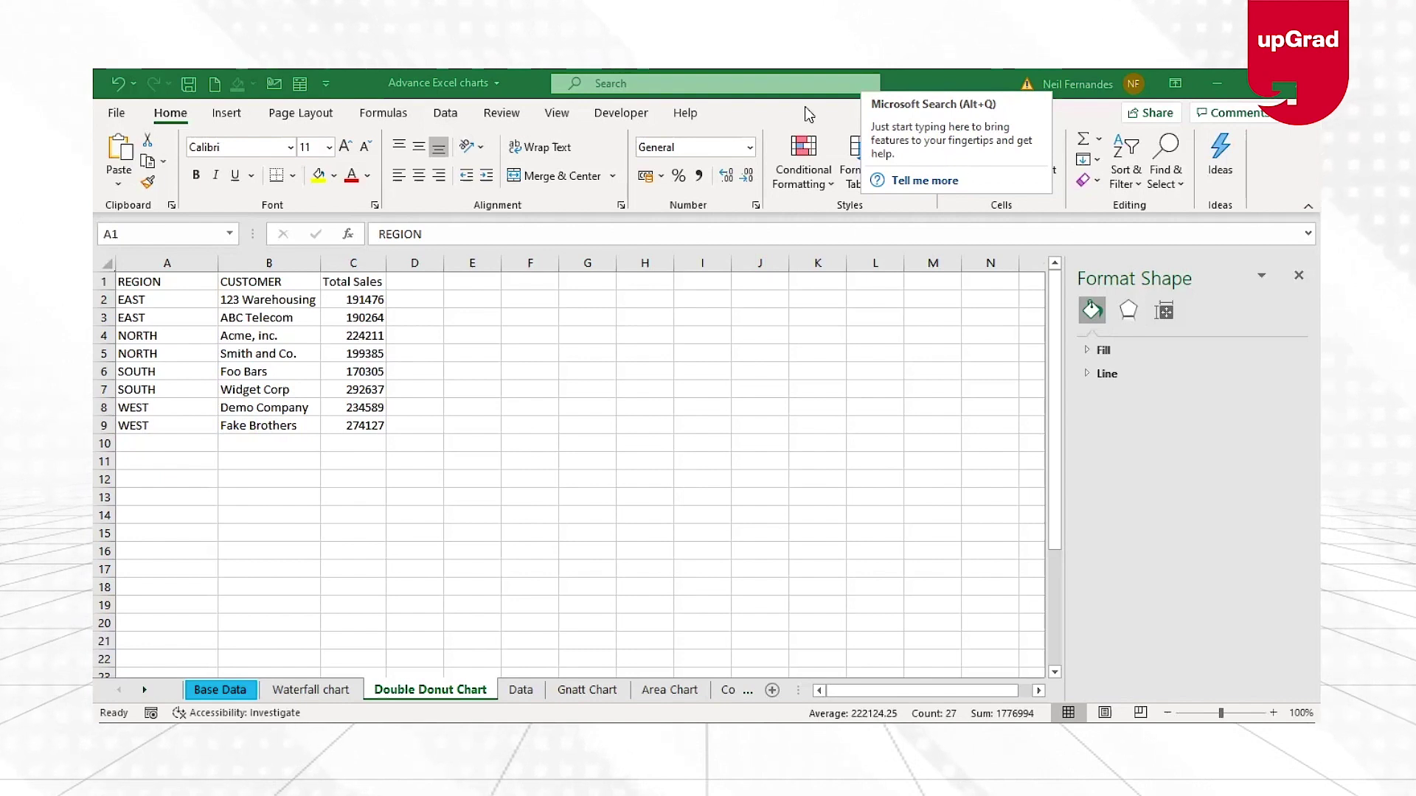
# - Insert a doughnut chart from the region, customer and Total Sales table, place it beside the data and enlarge it
pyautogui.hotkey('ctrl', 'a')
pyautogui.click(254, 315)
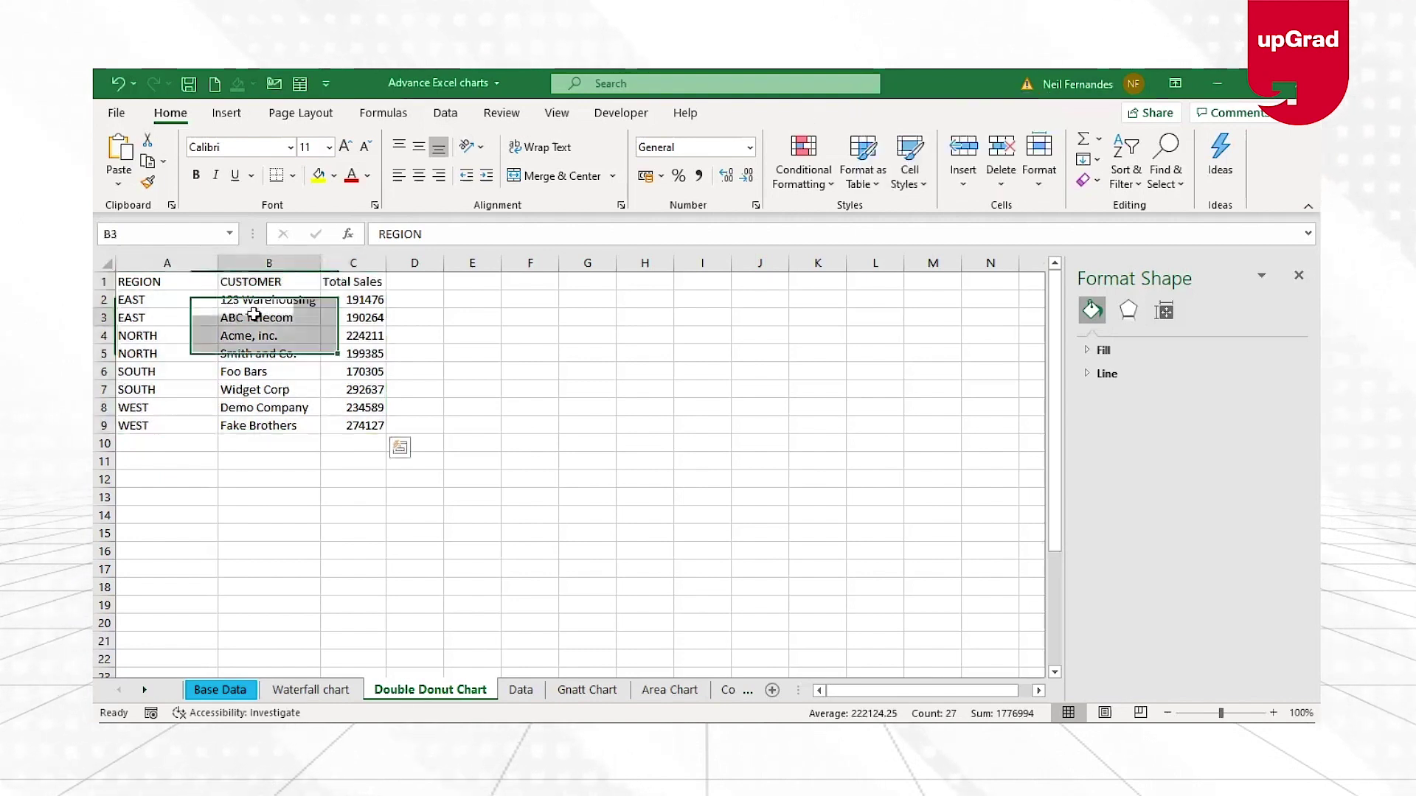
pyautogui.click(227, 115)
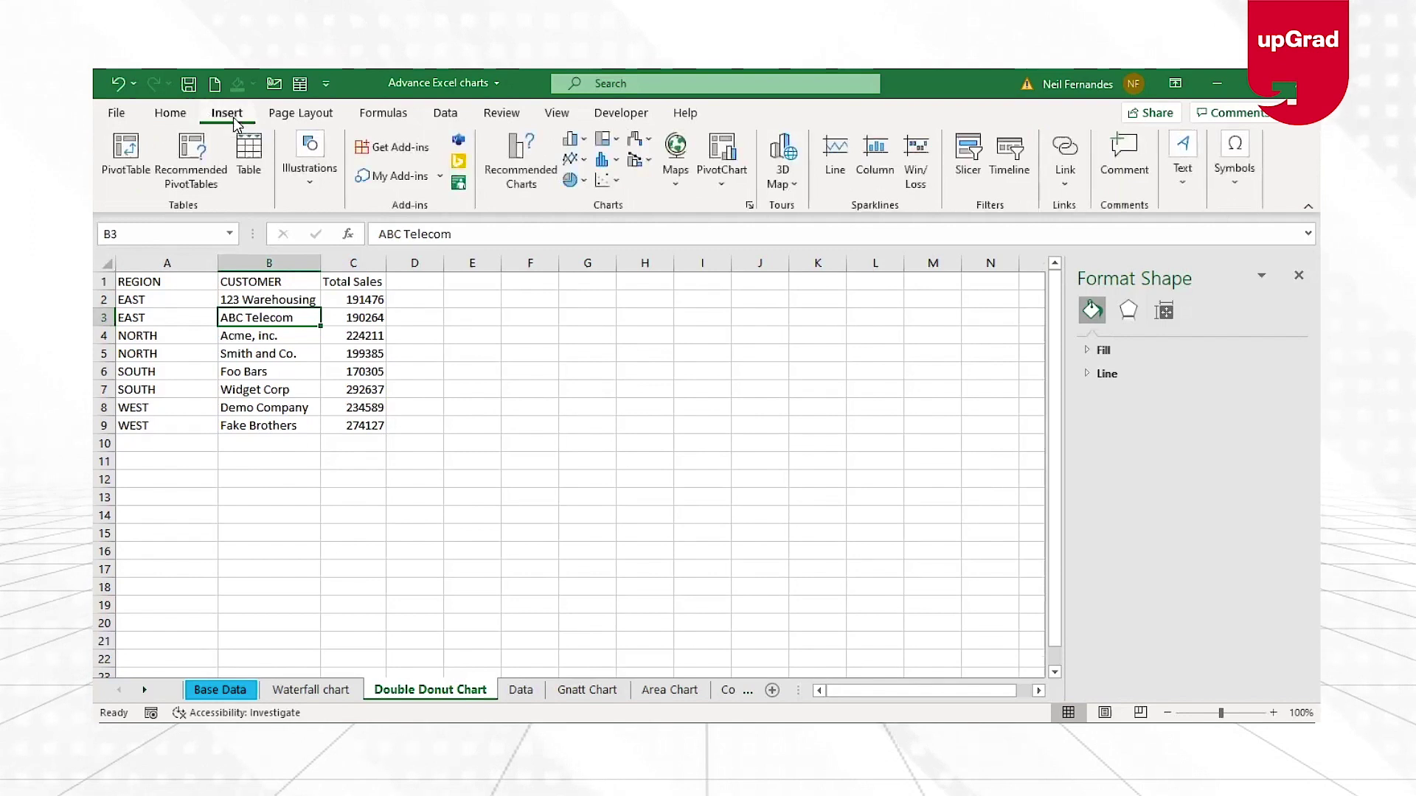
pyautogui.click(576, 181)
pyautogui.click(593, 409)
pyautogui.moveTo(700, 369); pyautogui.dragTo(791, 365)
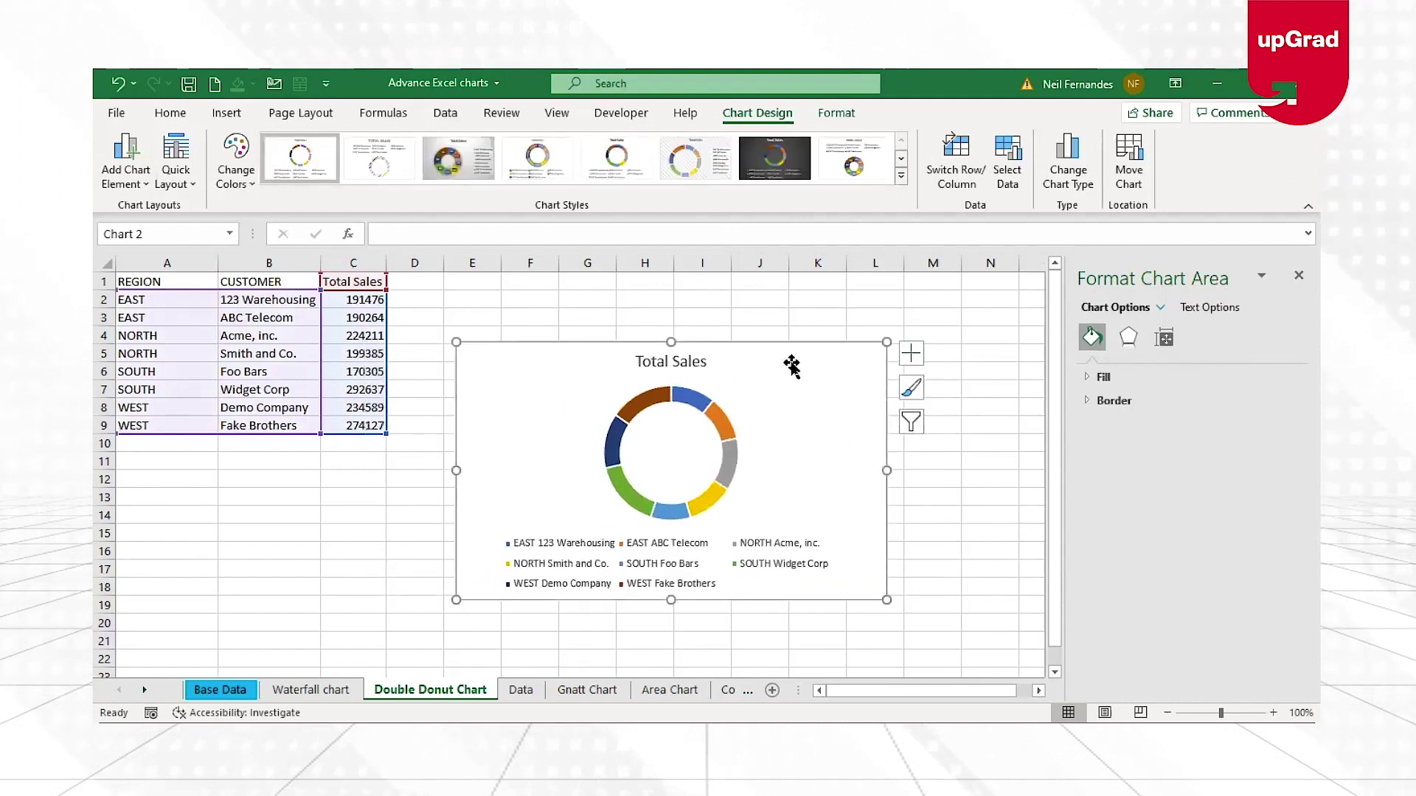
pyautogui.click(702, 404)
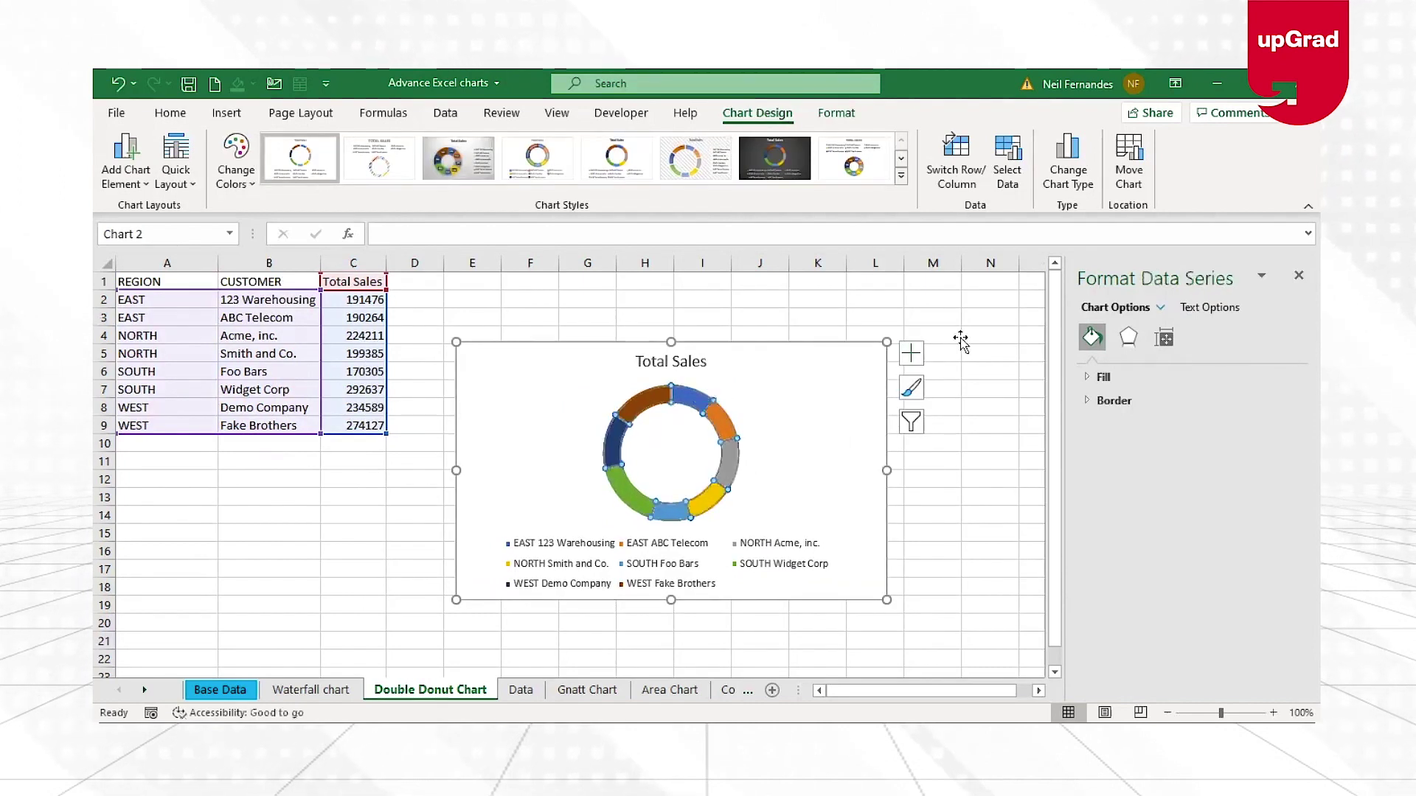
pyautogui.moveTo(886, 341); pyautogui.dragTo(950, 281)
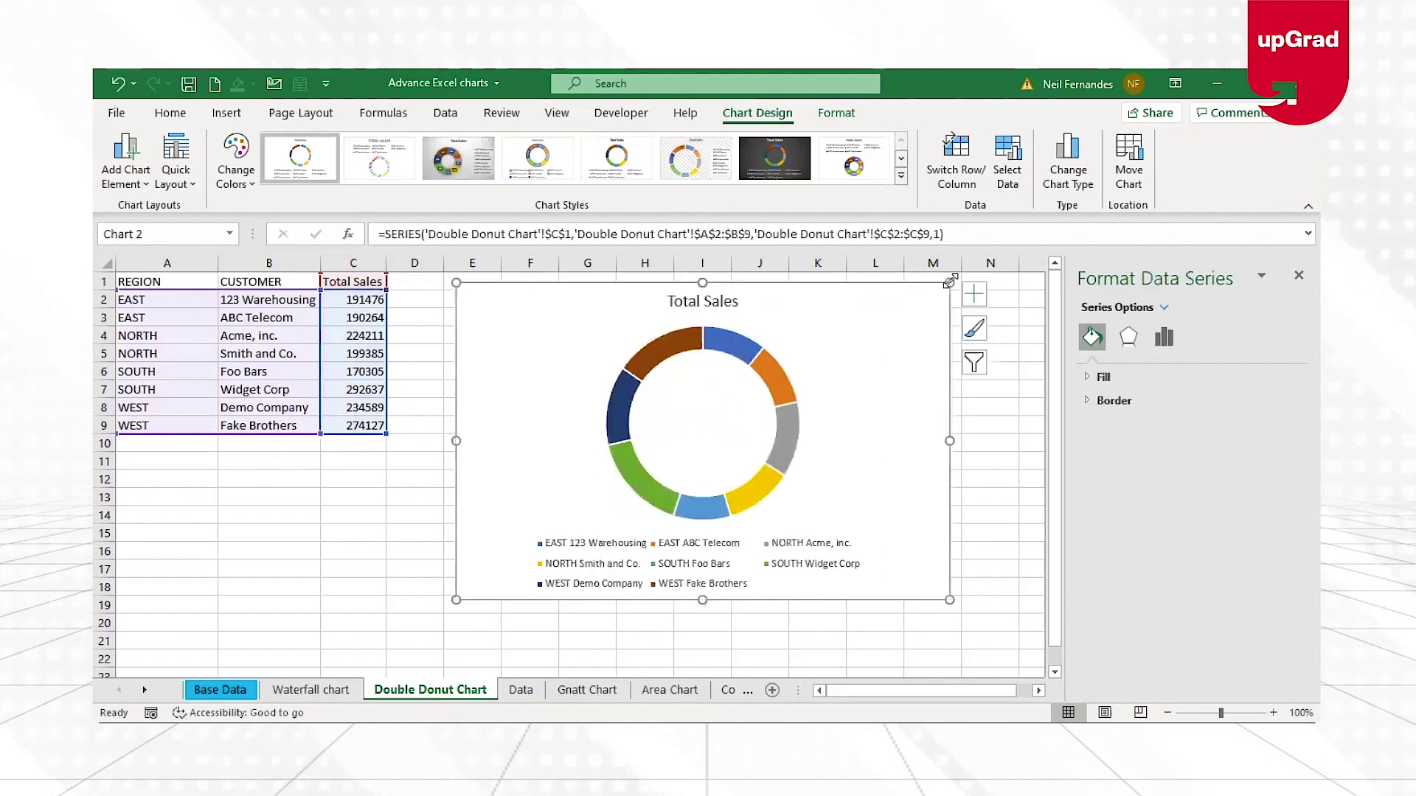
# - Duplicate the Total Sales series as a second ring and set the doughnut hole size to 43%
pyautogui.click(740, 351)
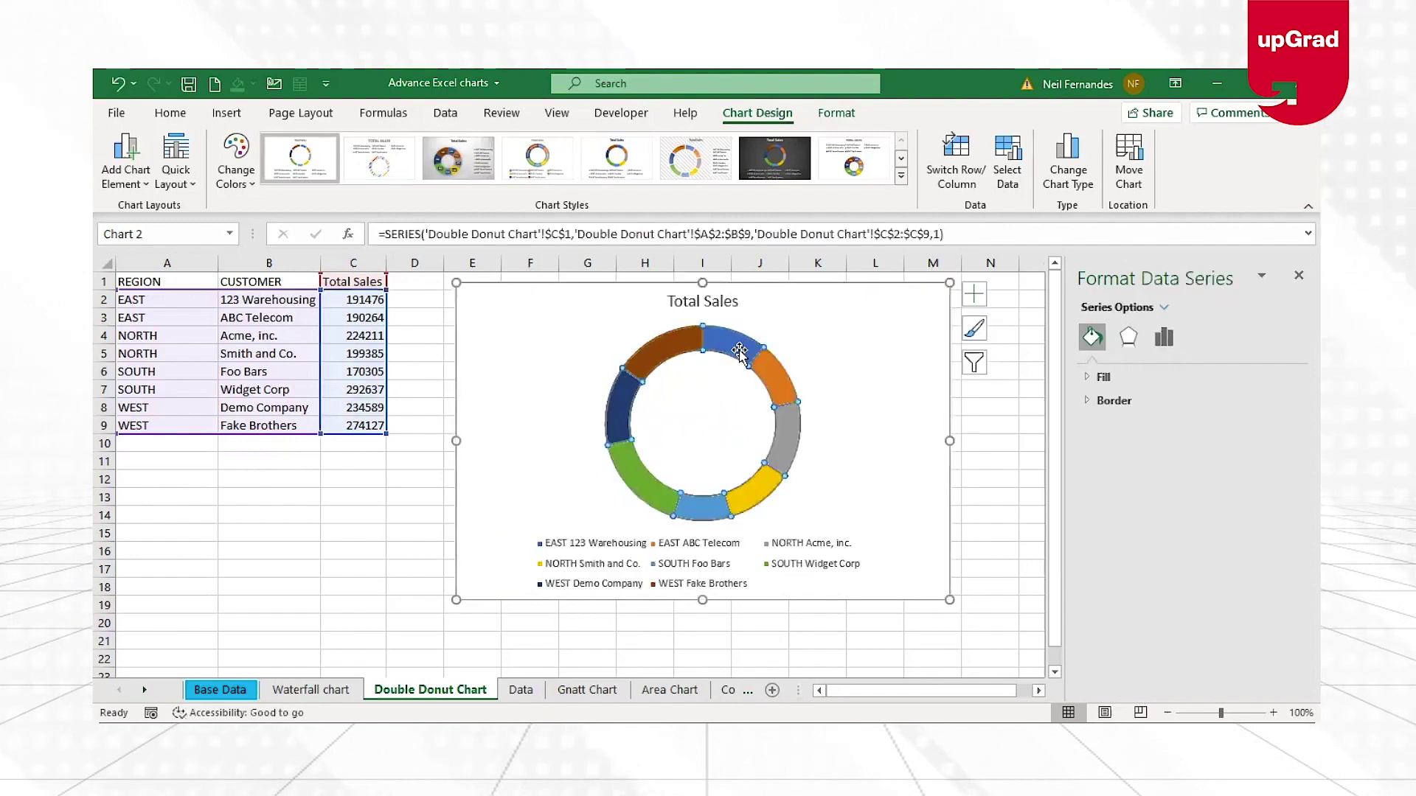
pyautogui.hotkey('ctrl', 'v')
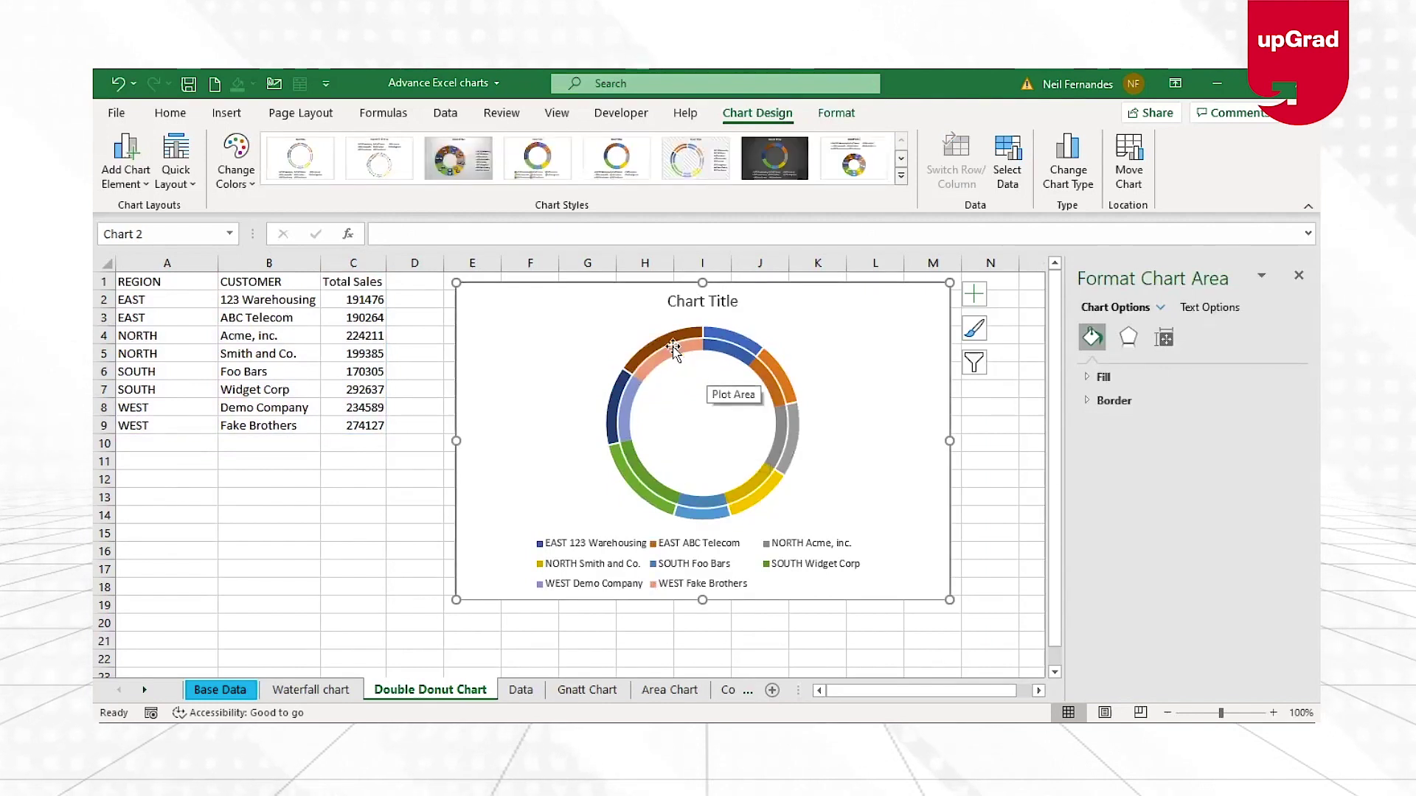
pyautogui.rightClick(728, 354)
pyautogui.click(844, 548)
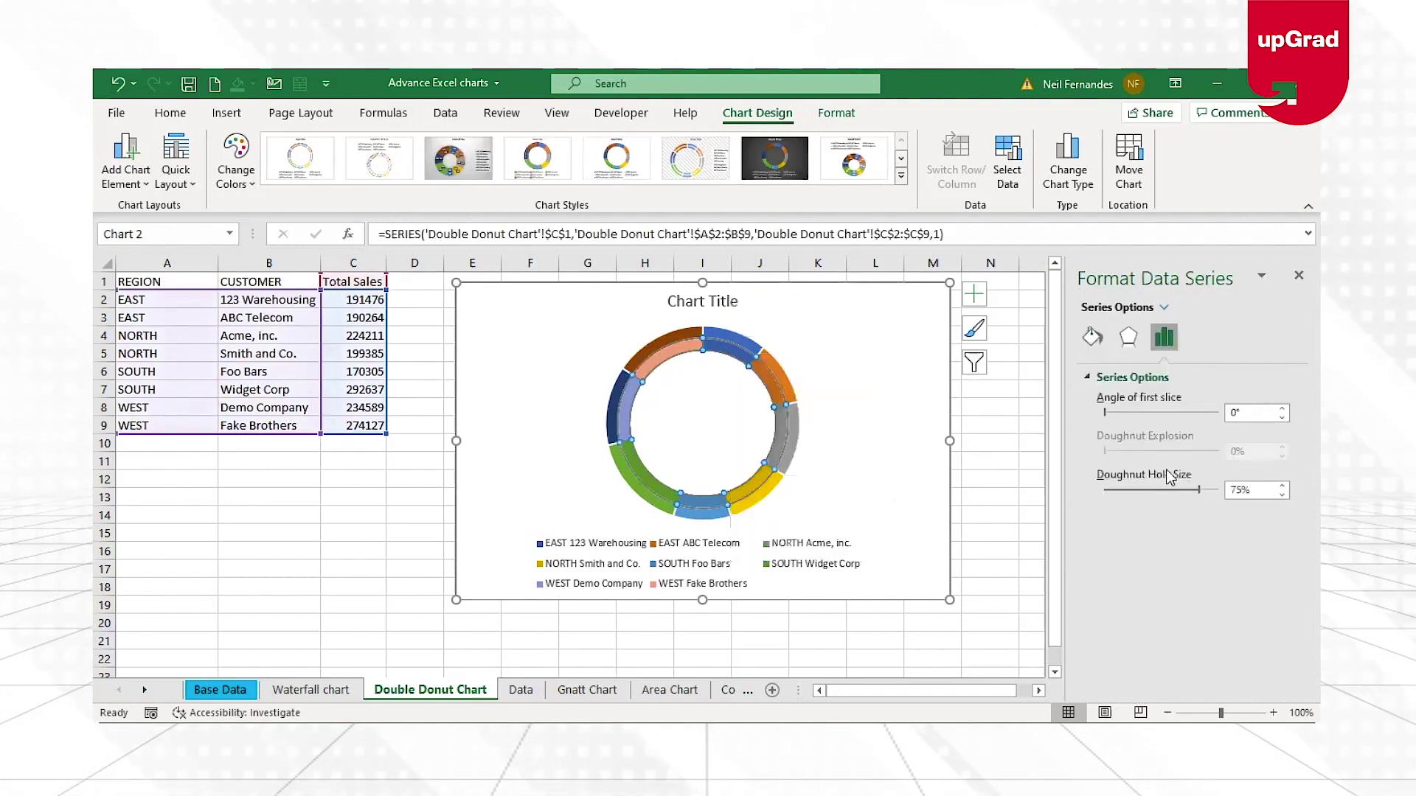
pyautogui.moveTo(1199, 488); pyautogui.dragTo(1149, 490)
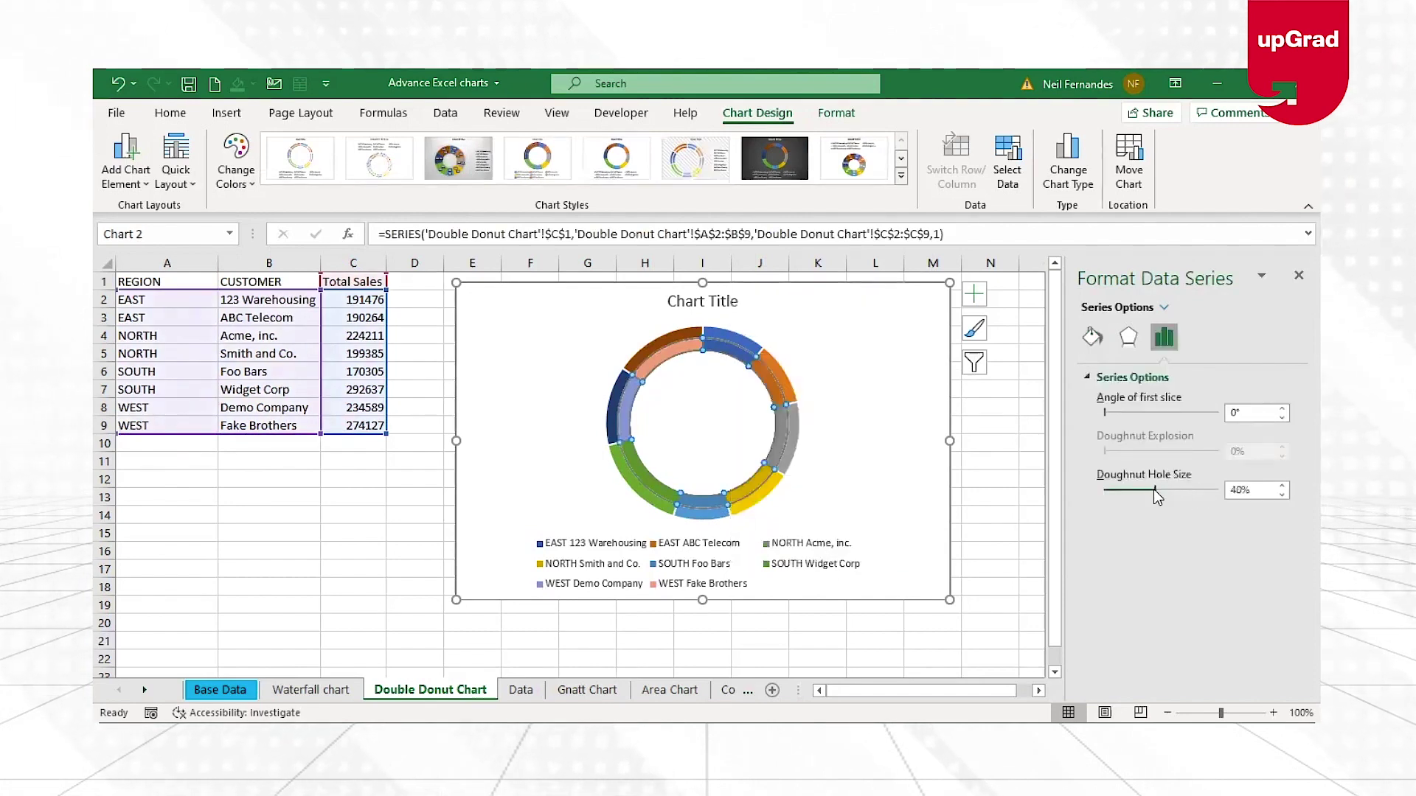
pyautogui.moveTo(1158, 490); pyautogui.dragTo(1159, 490)
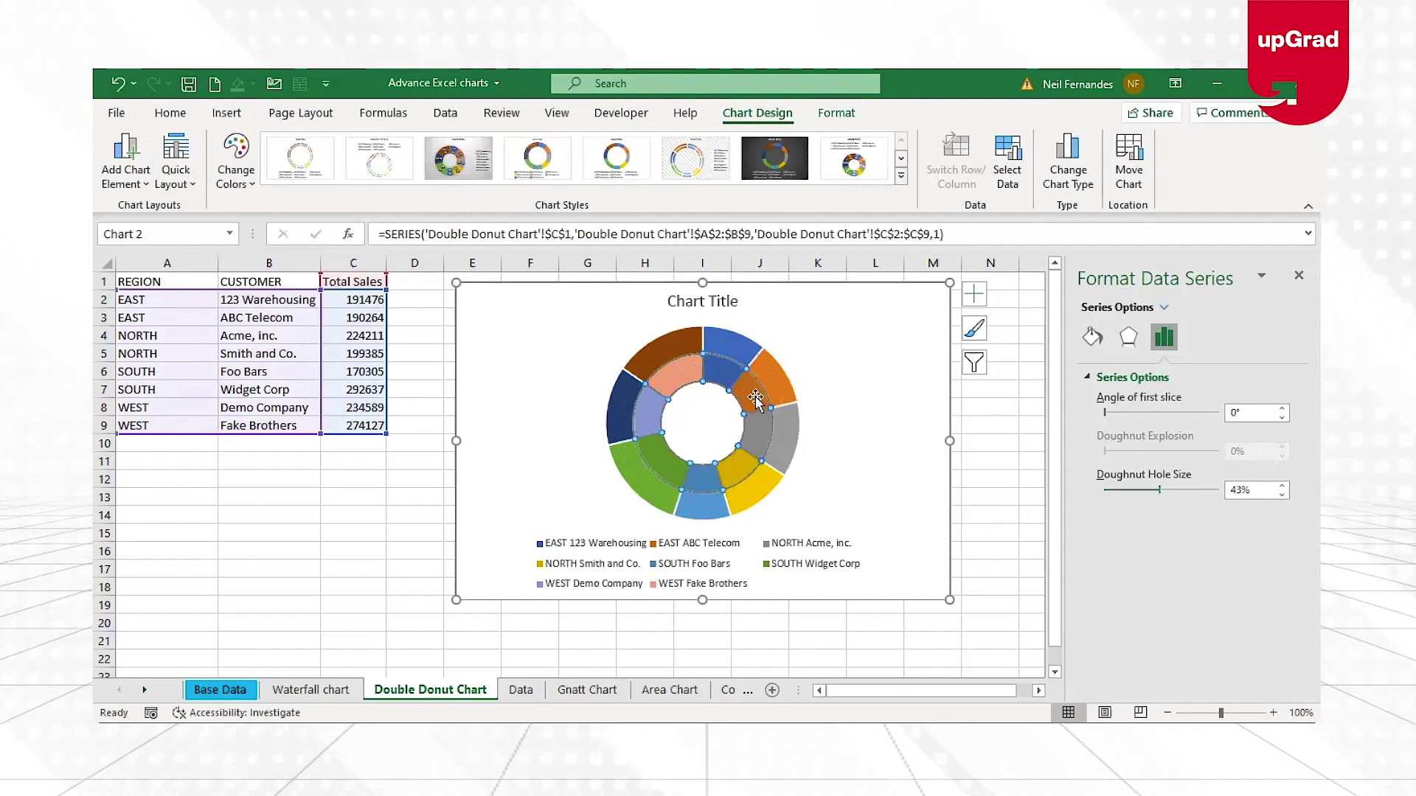
pyautogui.click(891, 478)
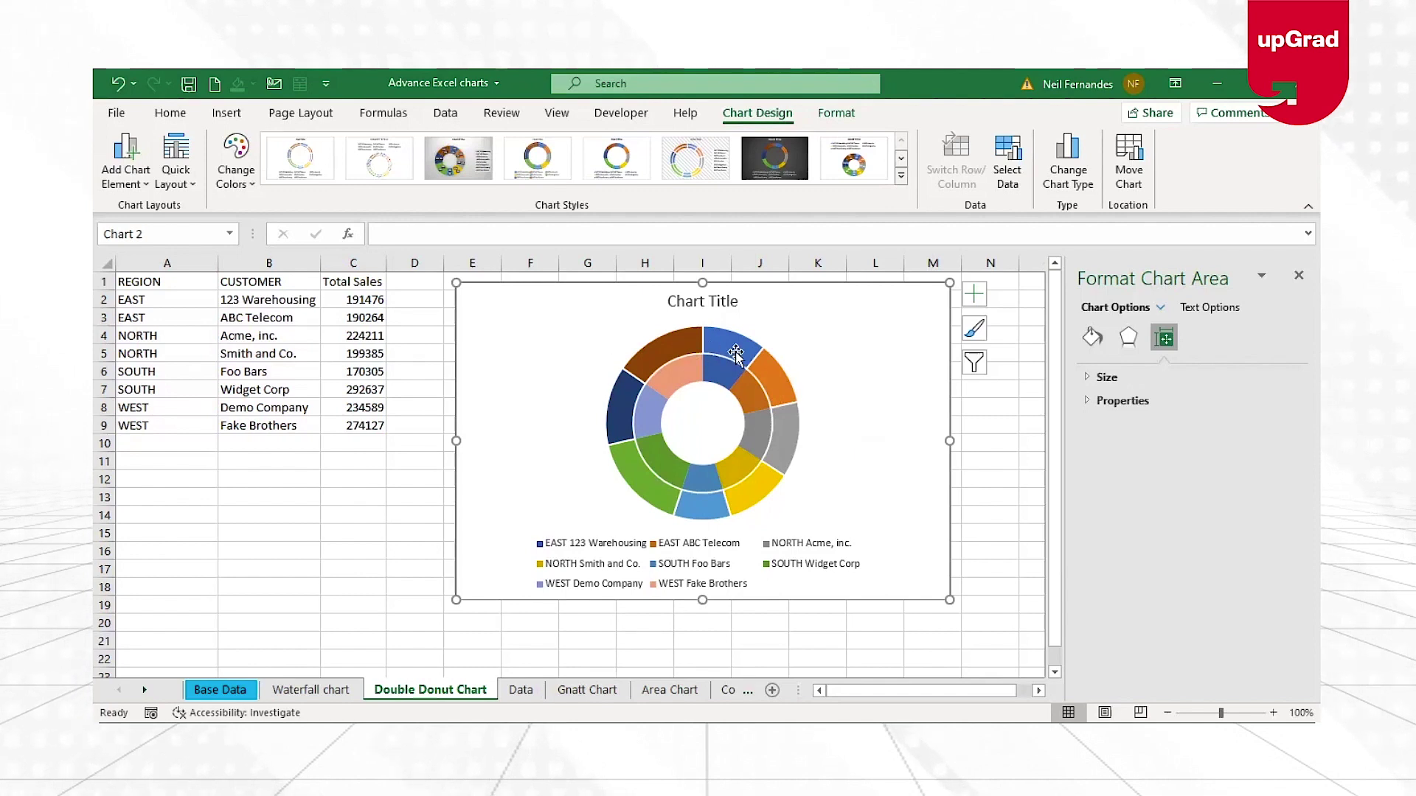
# - Add data labels to both doughnut rings and open the detailed label content options
pyautogui.click(974, 295)
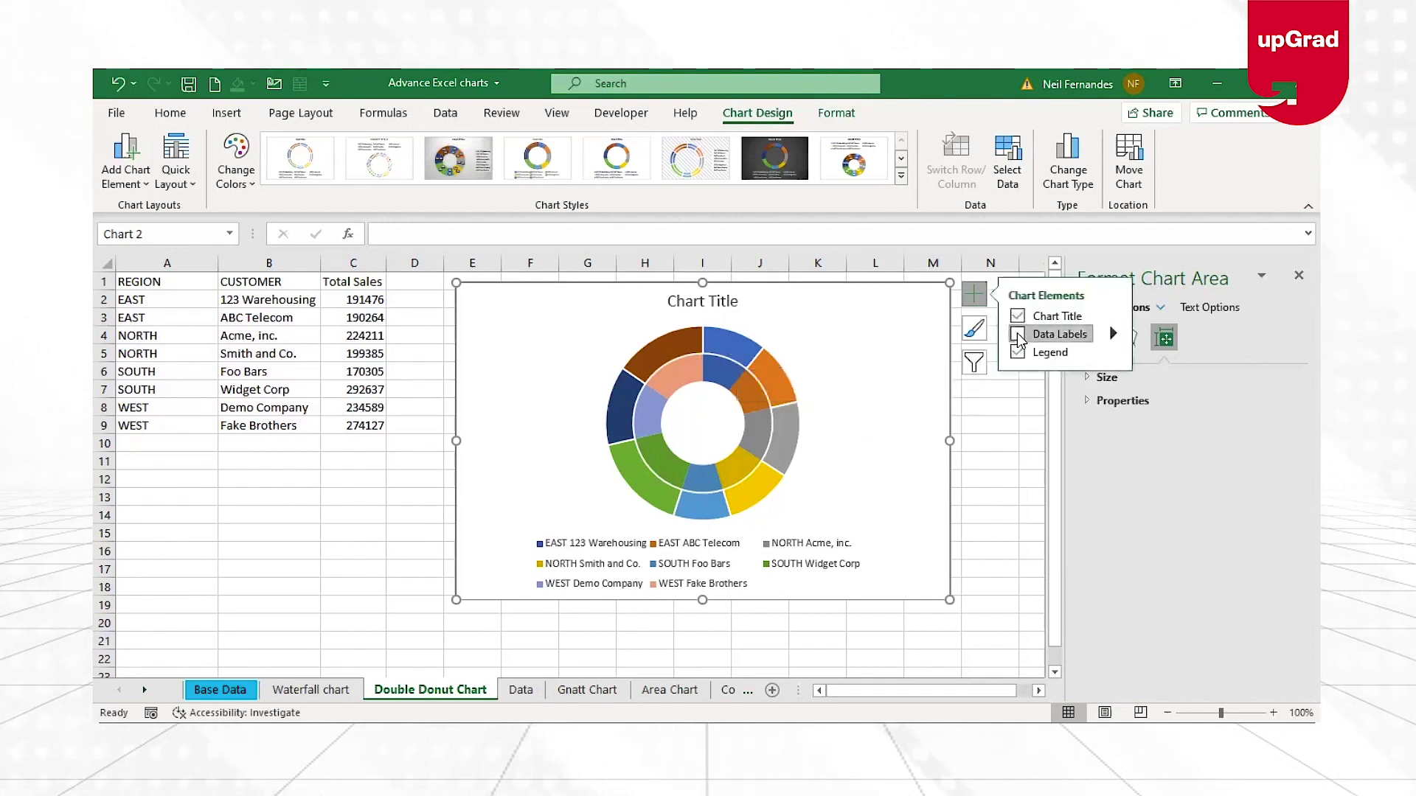
pyautogui.click(1018, 336)
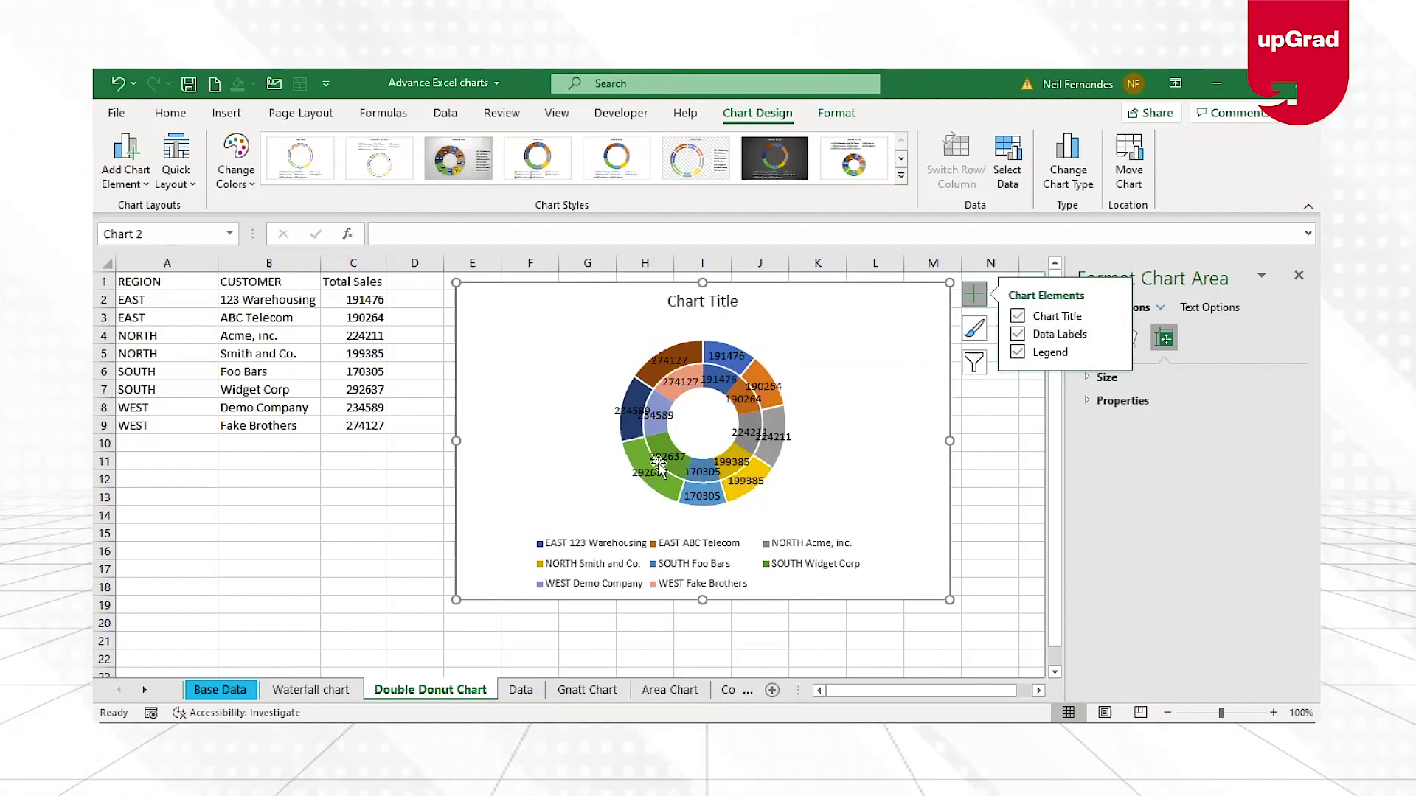
pyautogui.click(1112, 334)
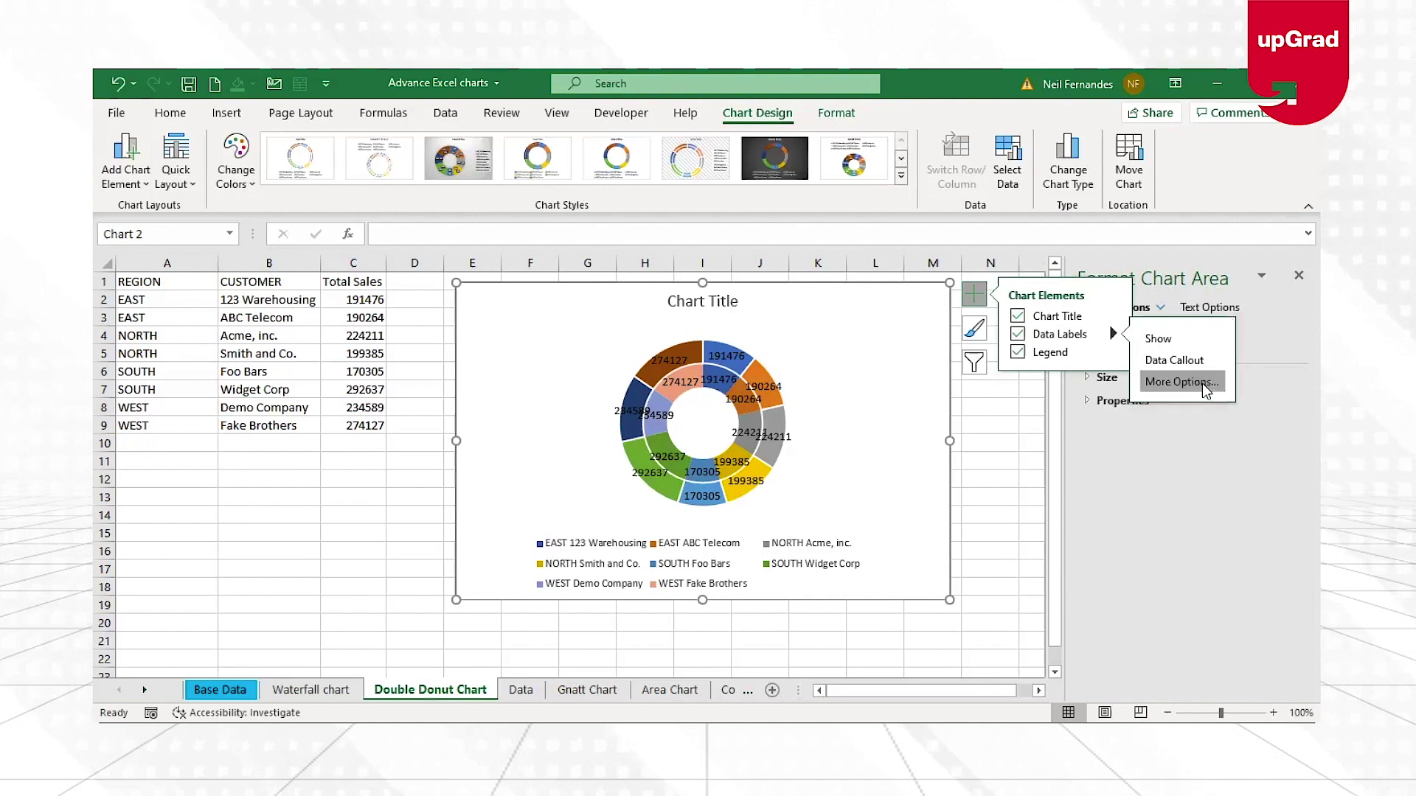
pyautogui.click(1180, 382)
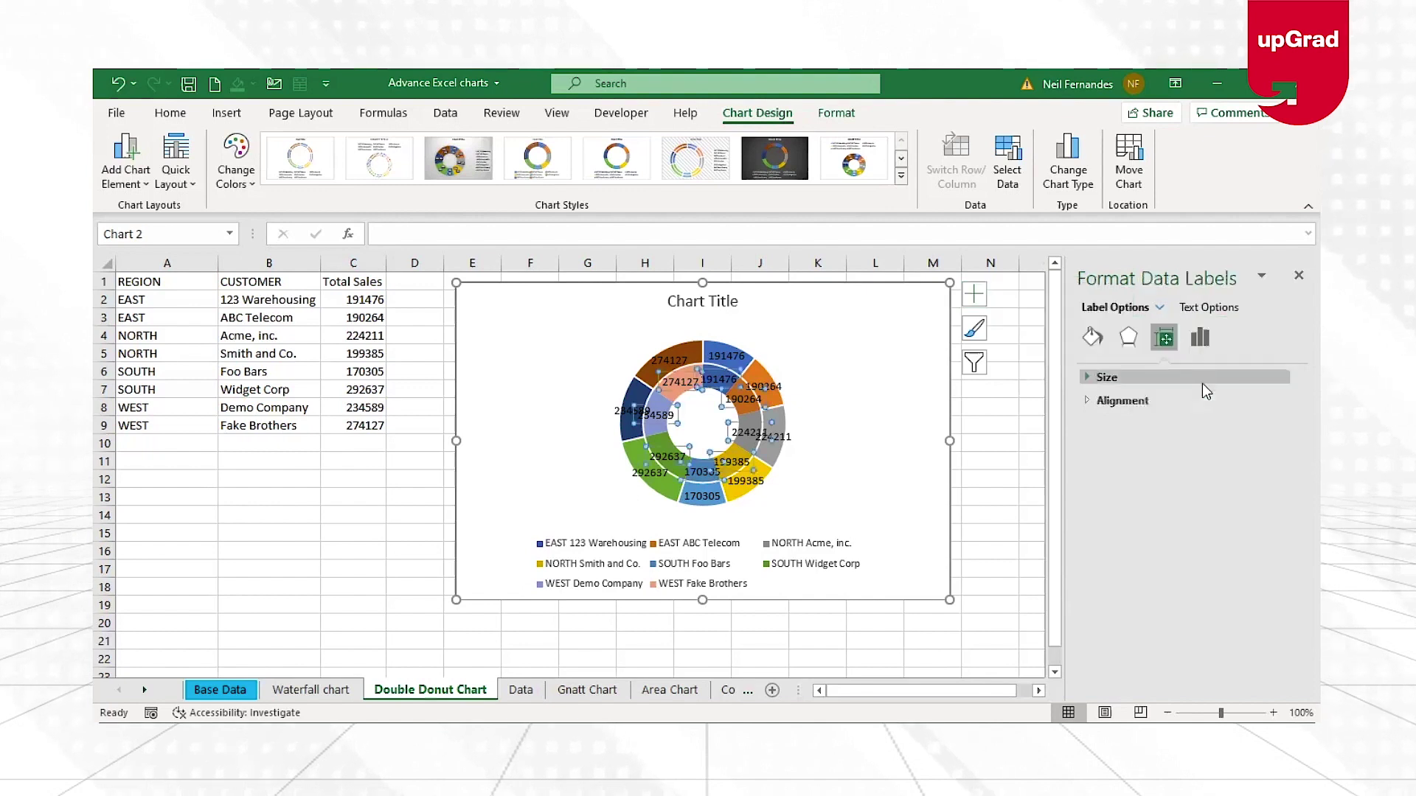
pyautogui.click(1202, 340)
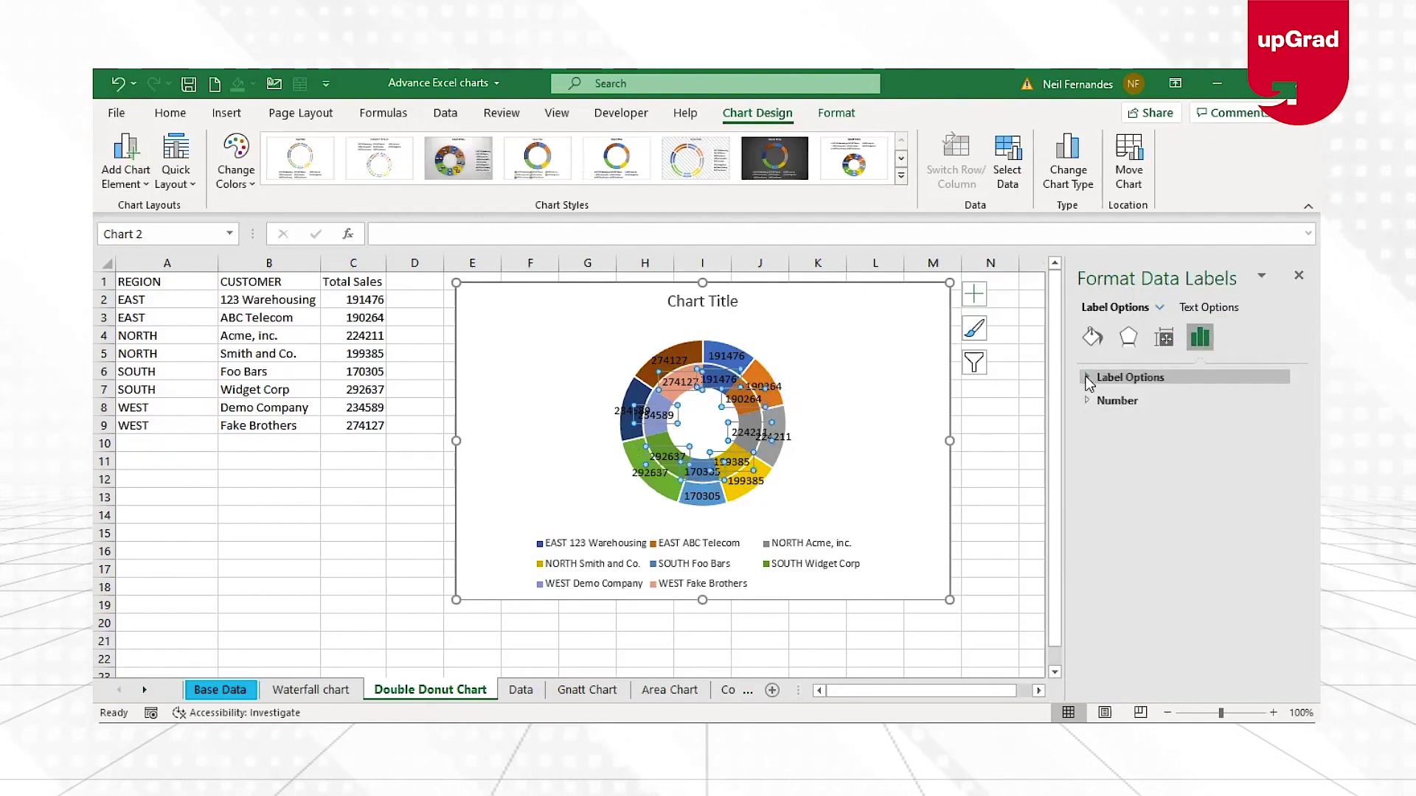
pyautogui.click(1087, 378)
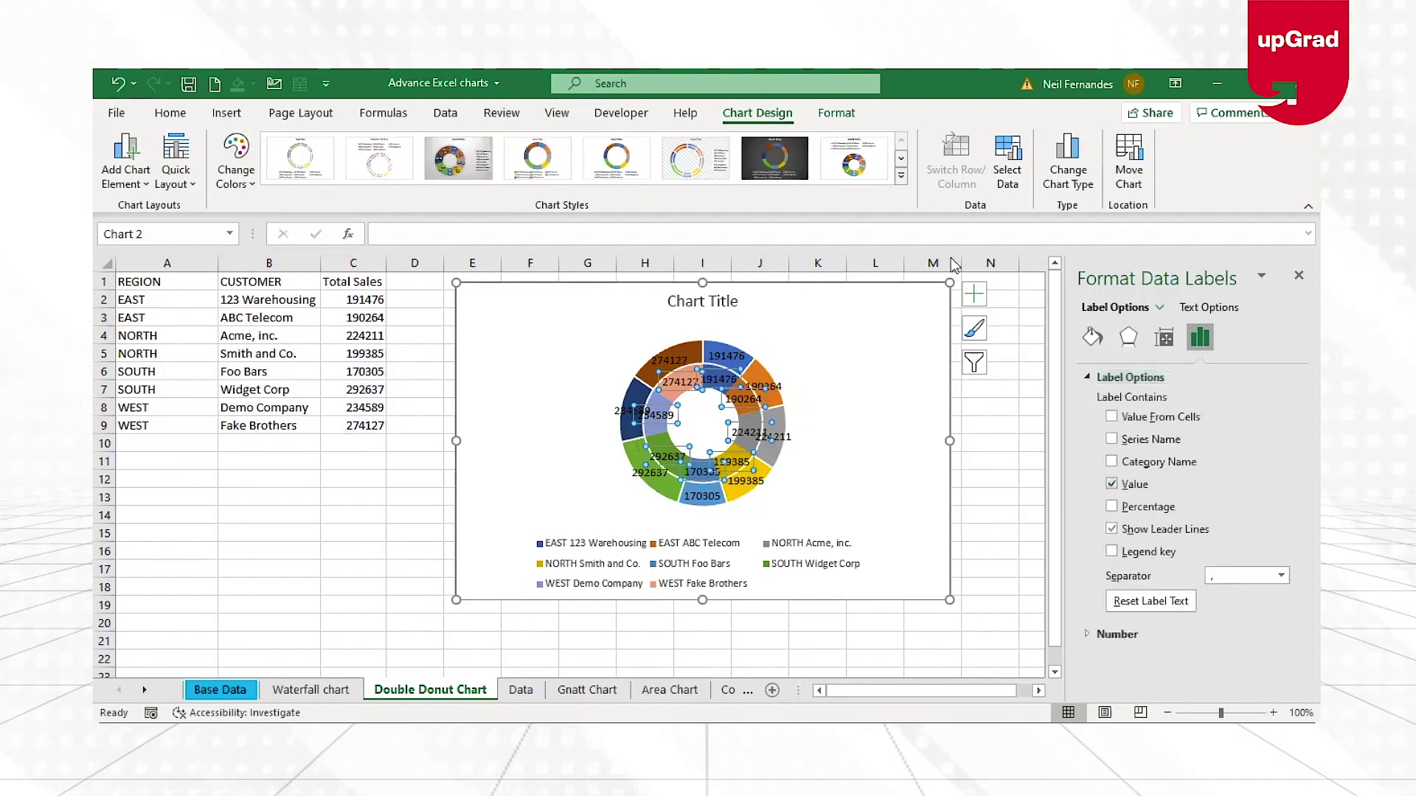
pyautogui.click(741, 361)
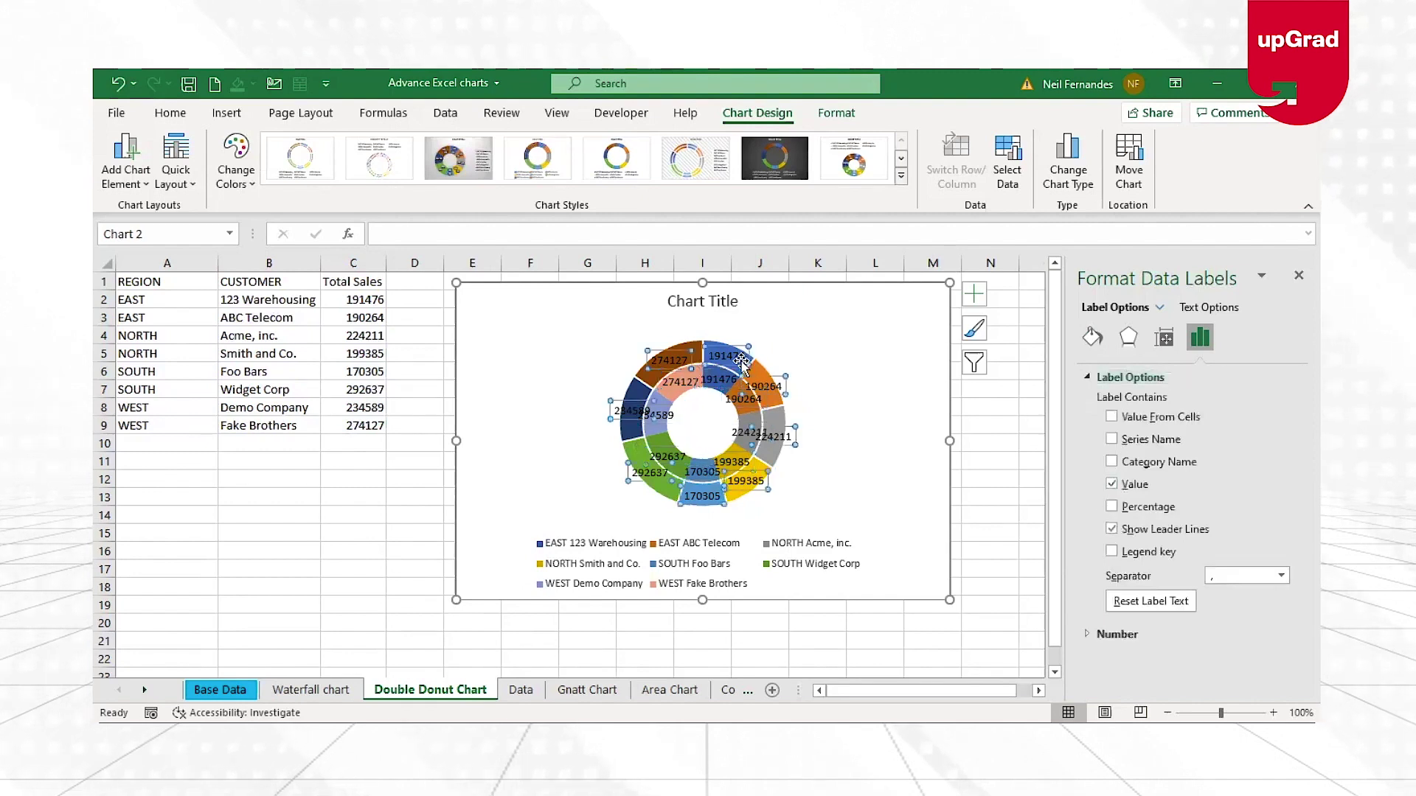
pyautogui.click(801, 364)
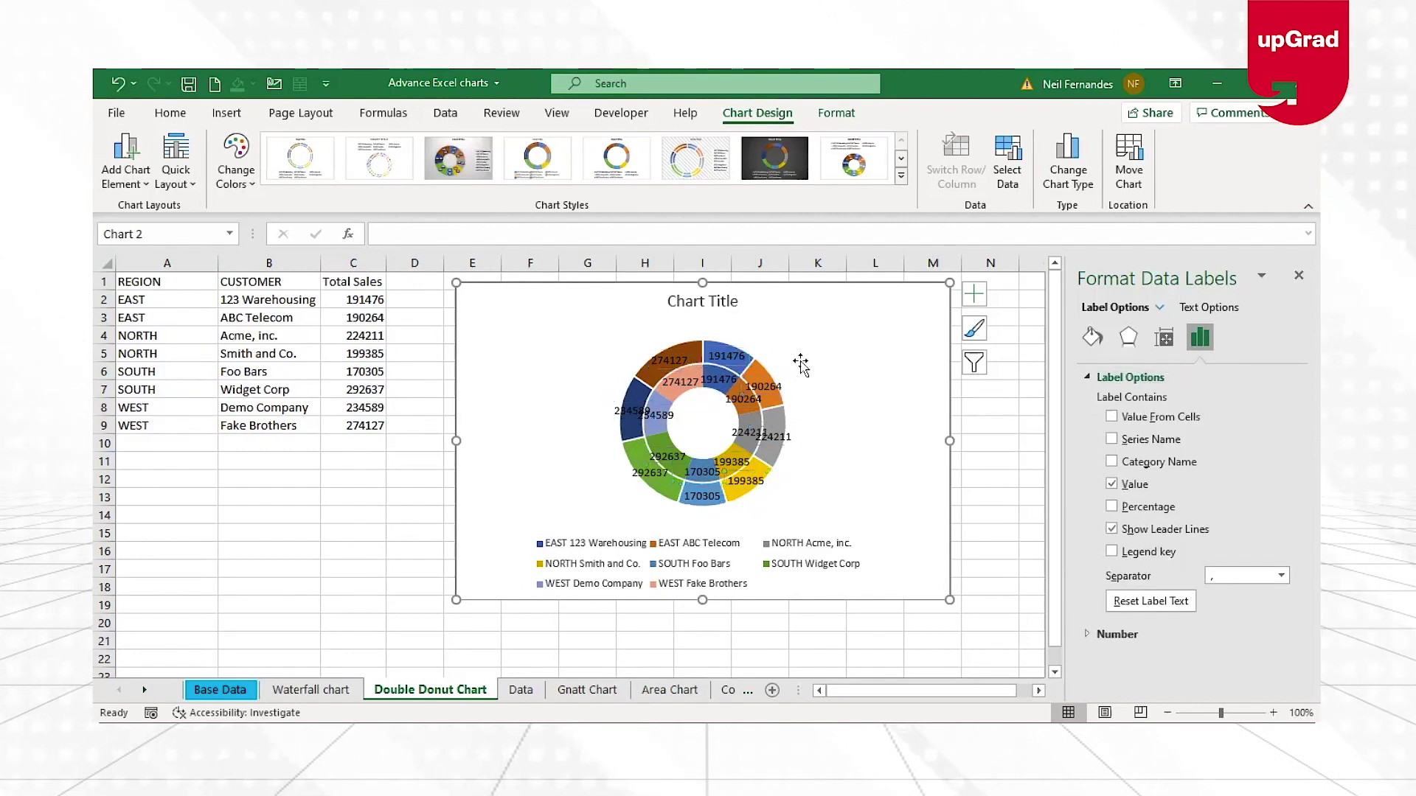
# - Delete the chart's legend and enlarge the plot area to fill the freed space
pyautogui.click(774, 360)
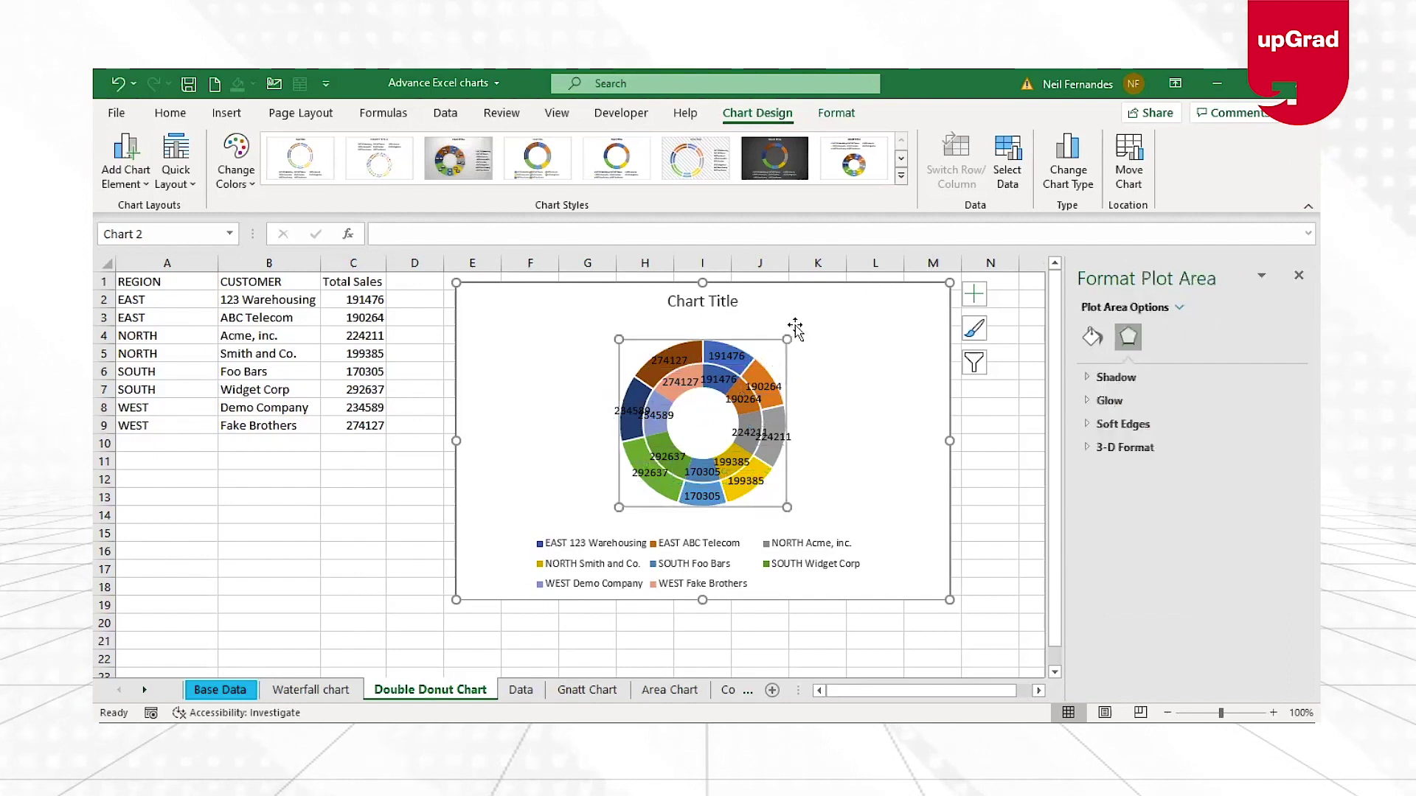
pyautogui.click(686, 569)
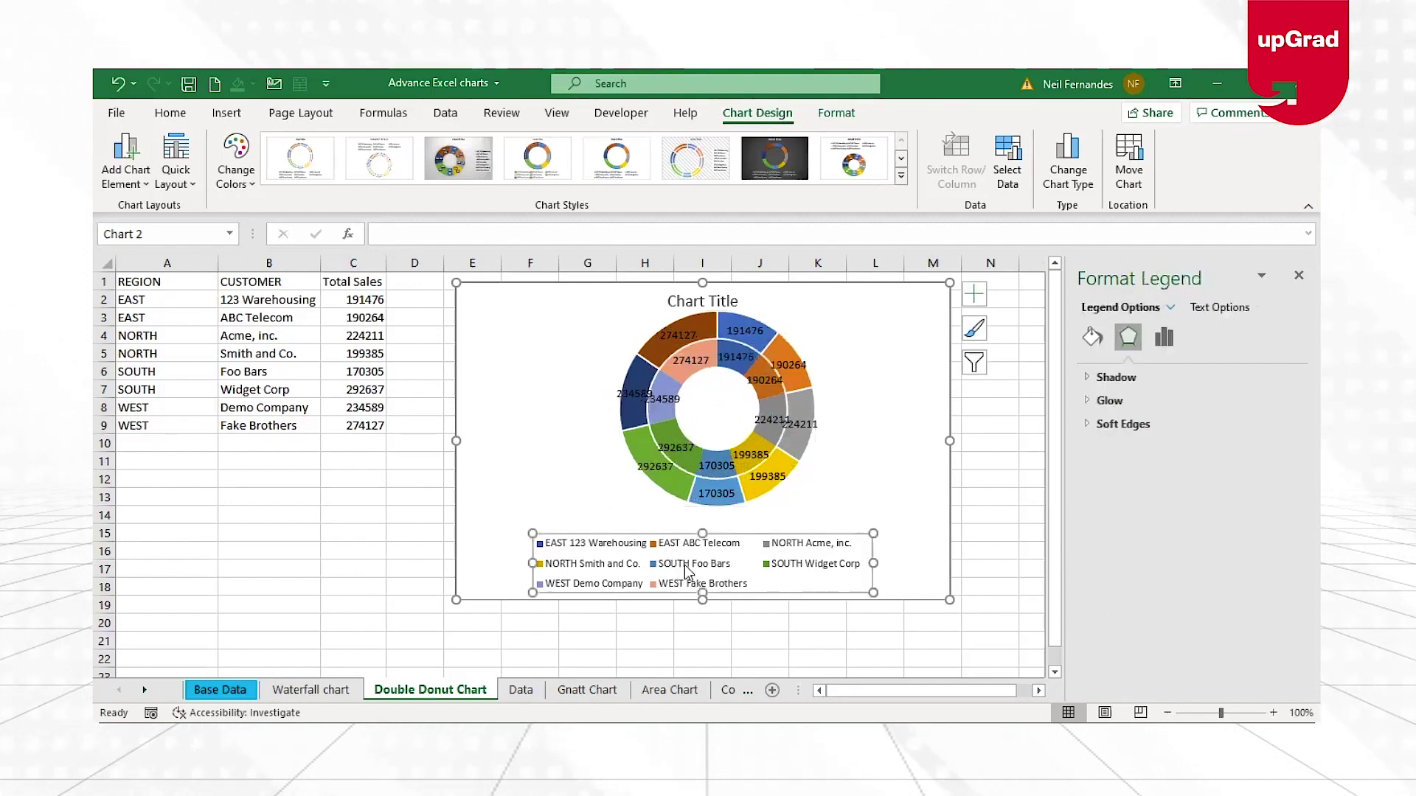
pyautogui.press('Delete')
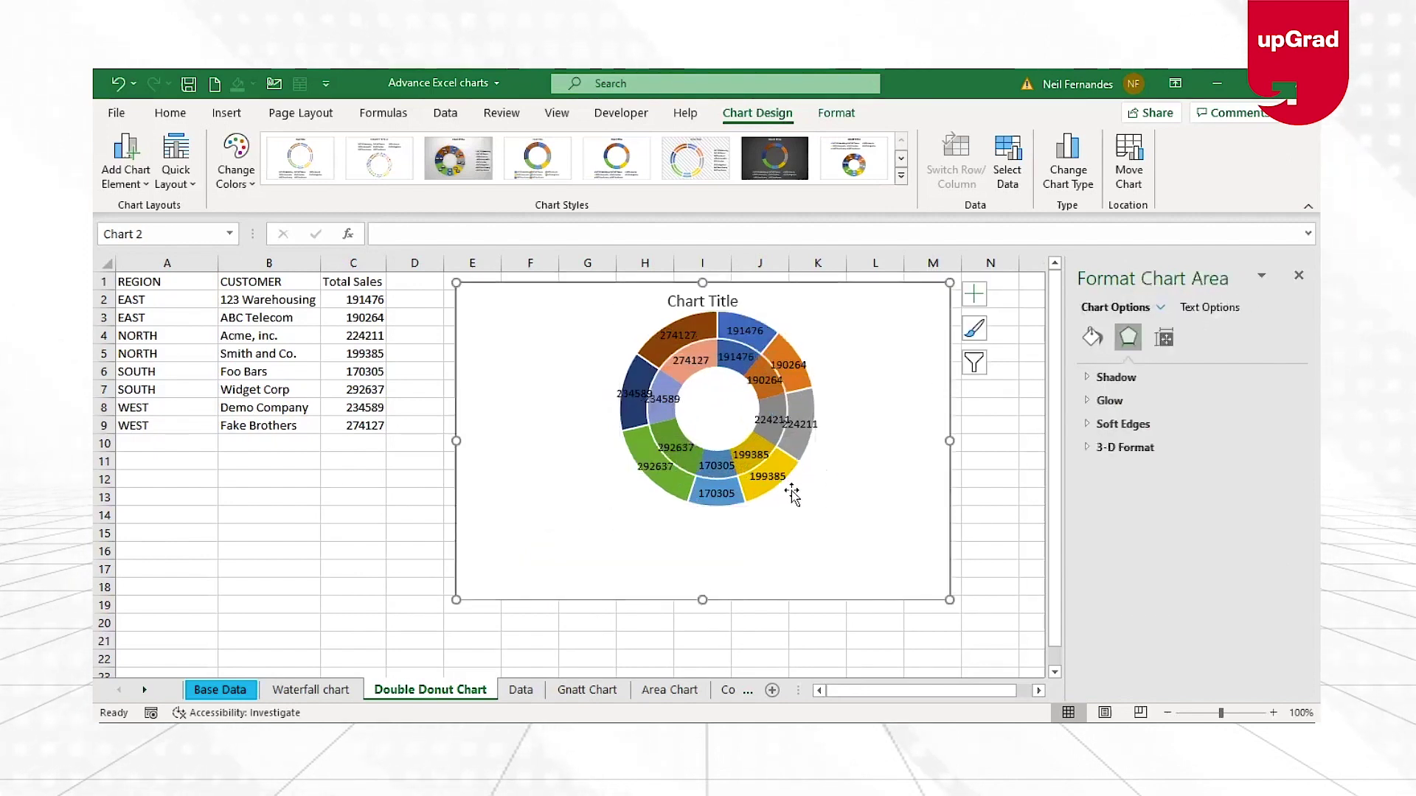
pyautogui.moveTo(774, 323); pyautogui.dragTo(849, 326)
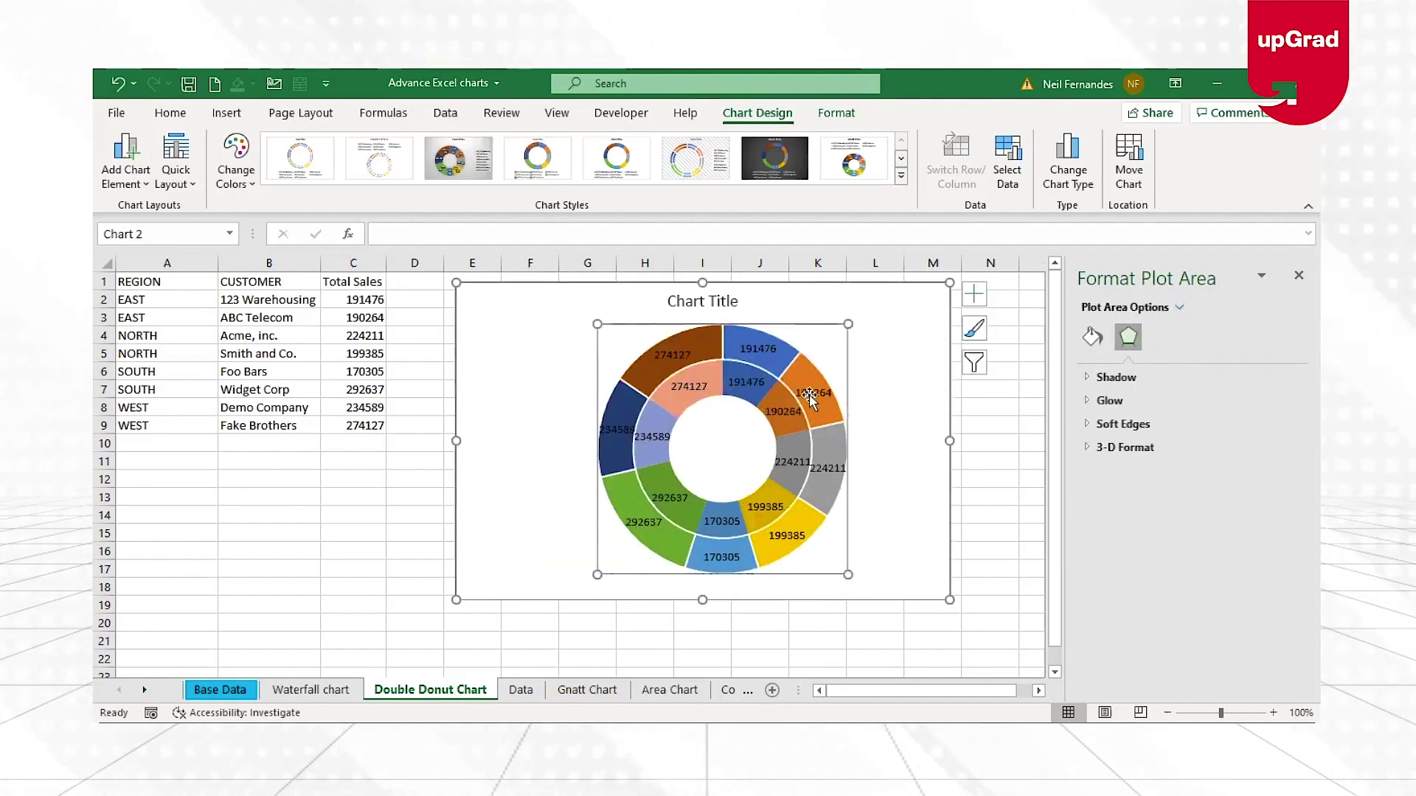
# - Reduce the doughnut hole size to 33% so both rings are thicker
pyautogui.rightClick(786, 400)
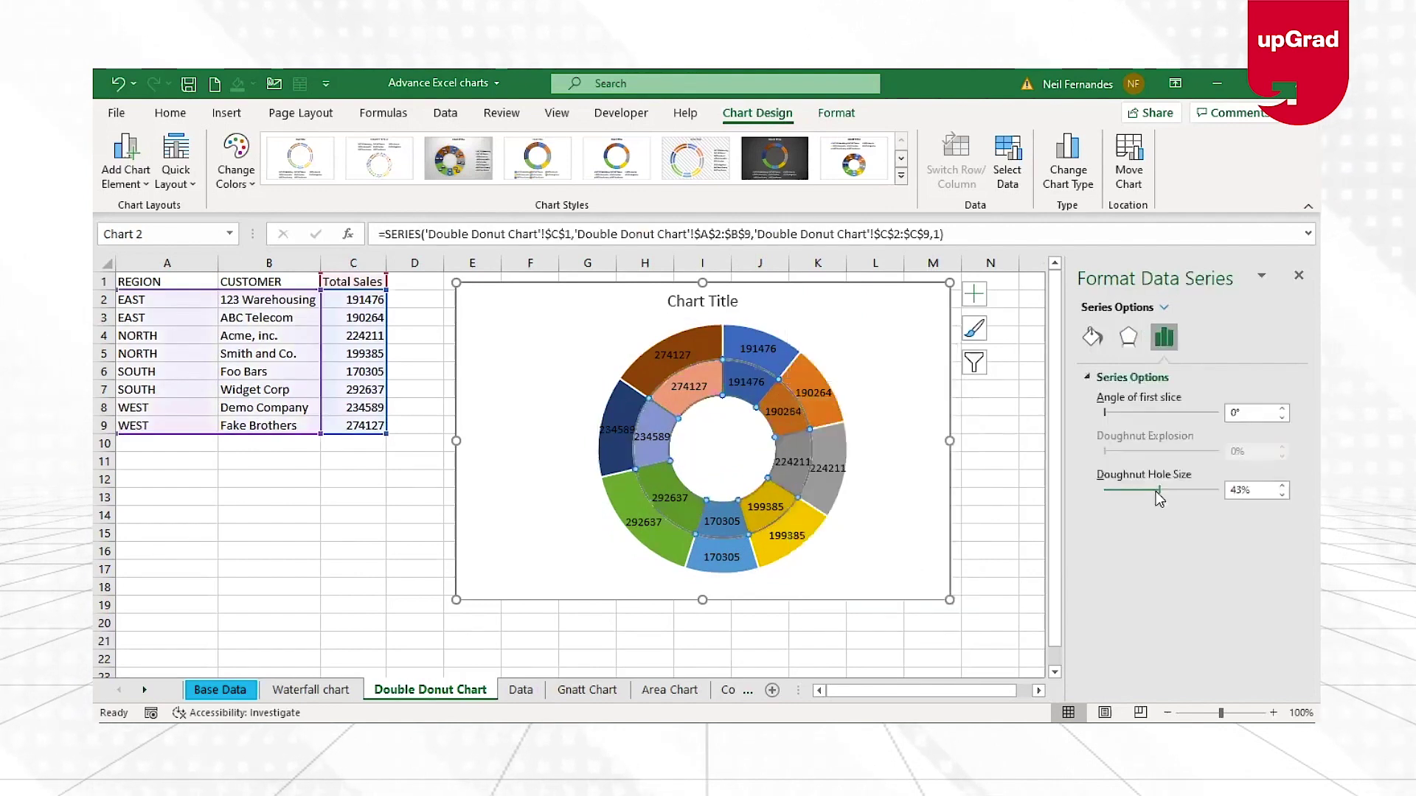
pyautogui.moveTo(1148, 491); pyautogui.dragTo(1143, 492)
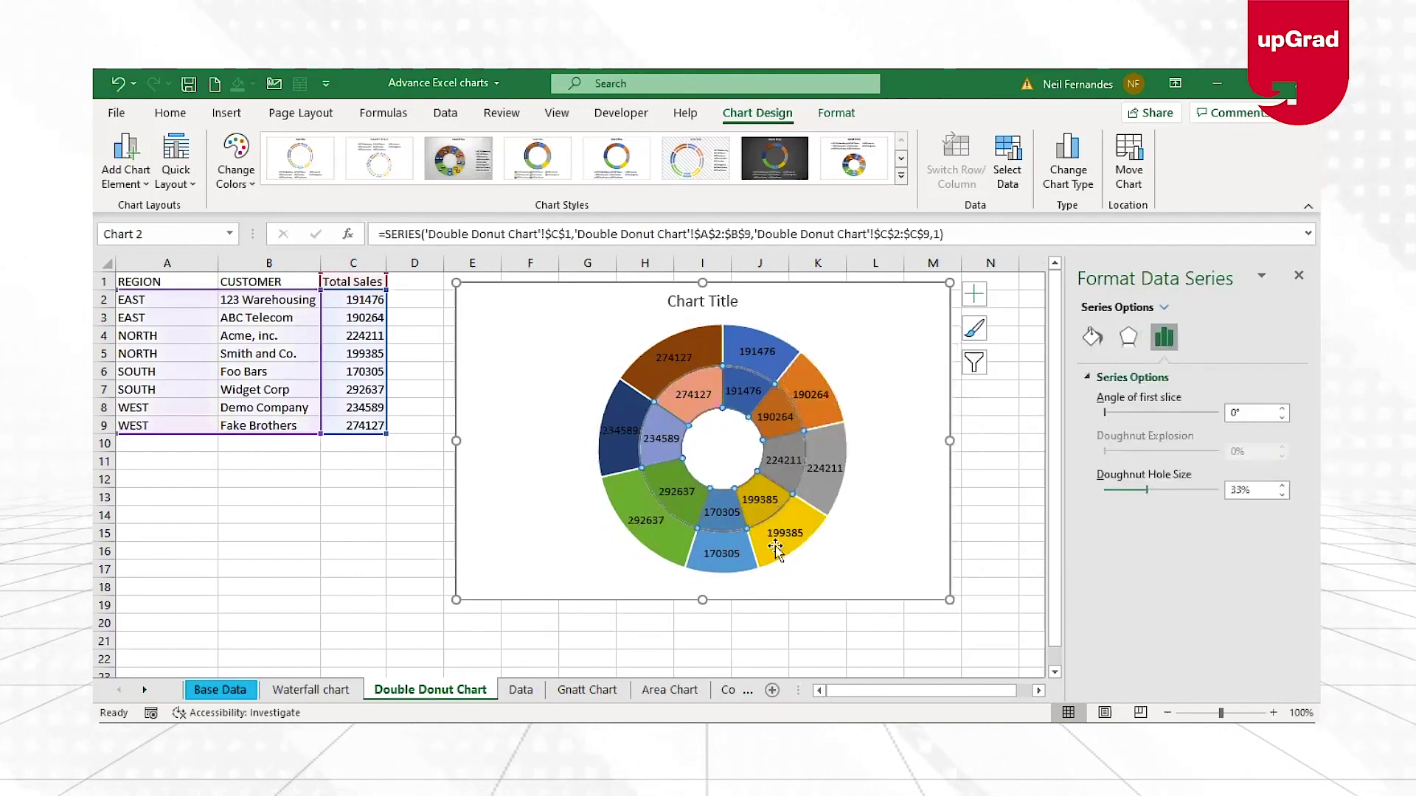
pyautogui.click(894, 464)
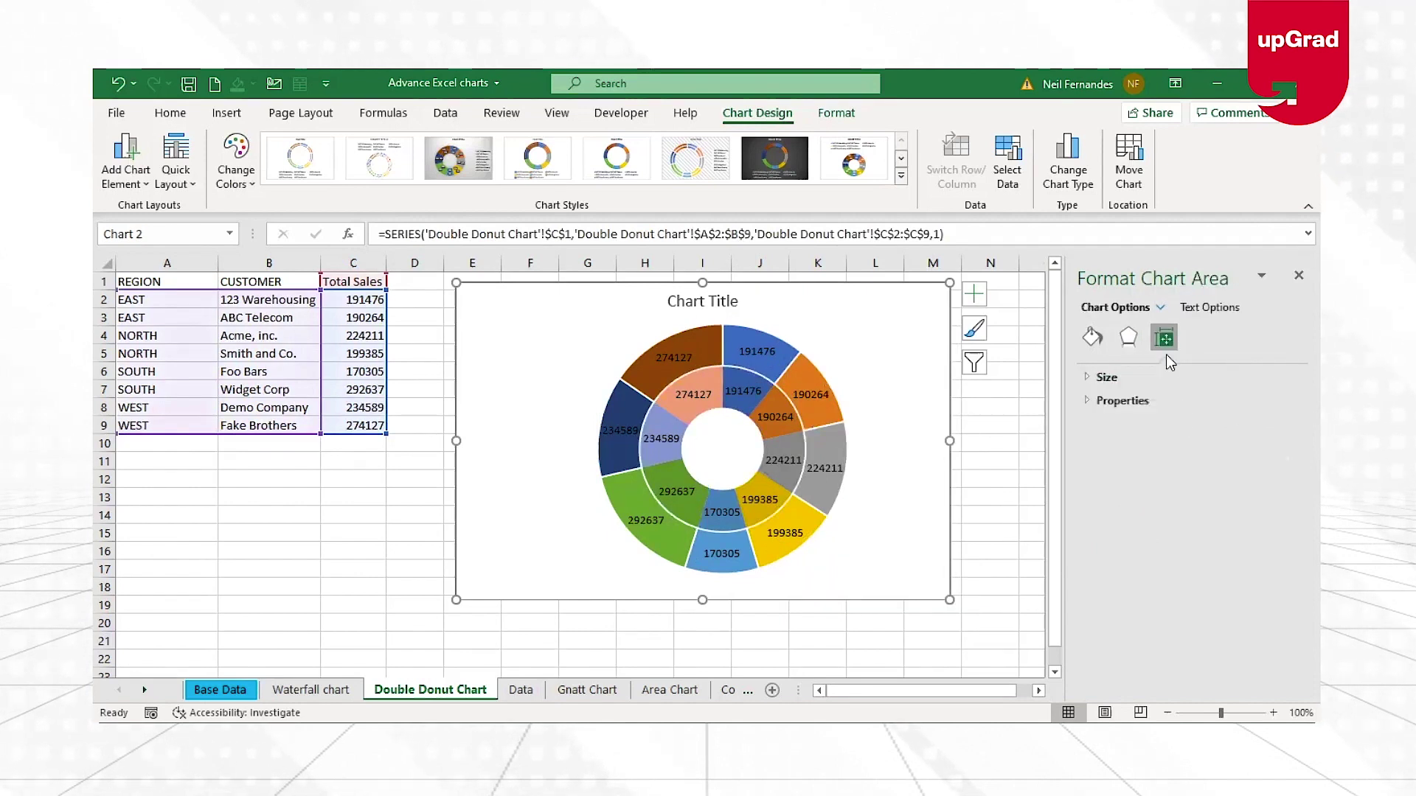
# - Replace the values in the outer ring's data labels with the region names from cells A2:A9
pyautogui.click(762, 352)
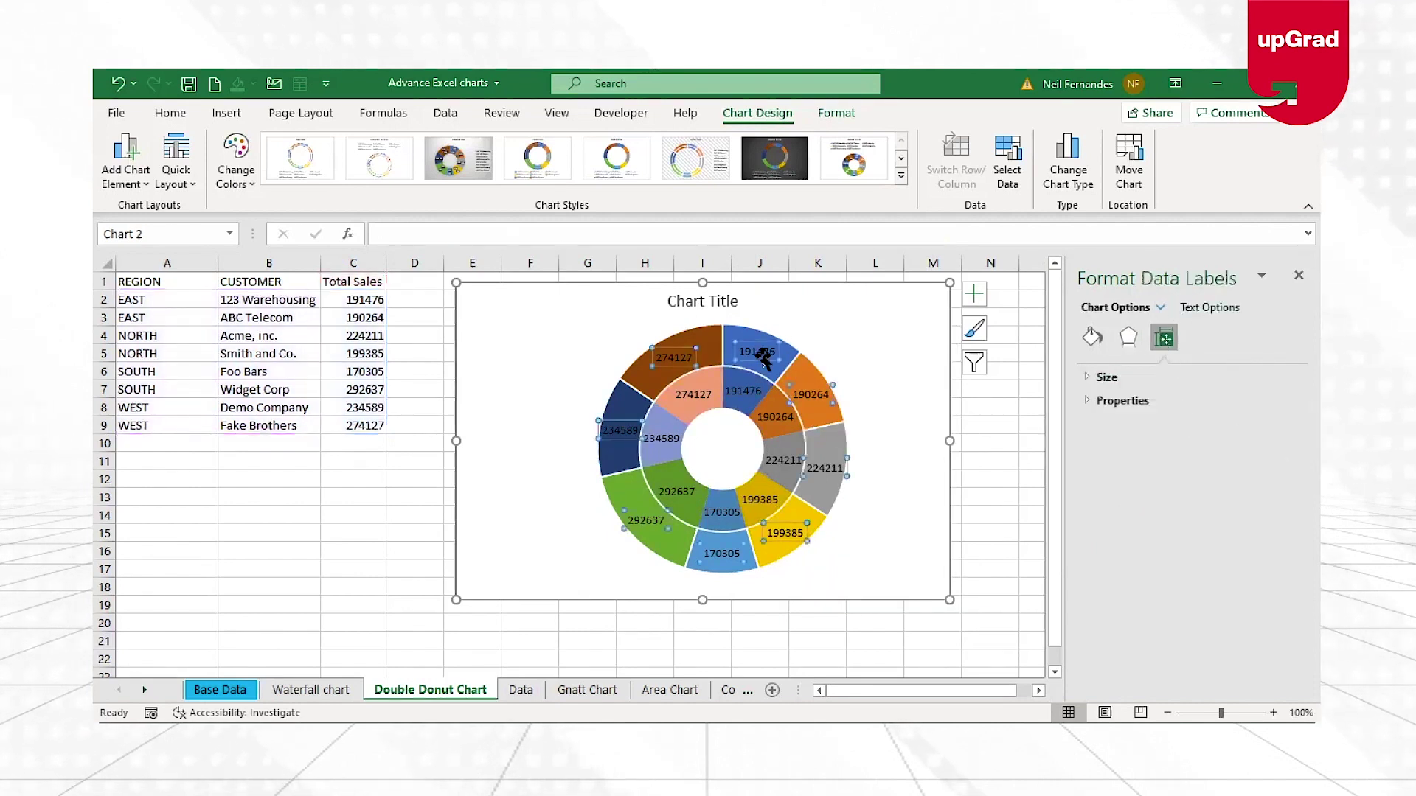
pyautogui.click(1209, 340)
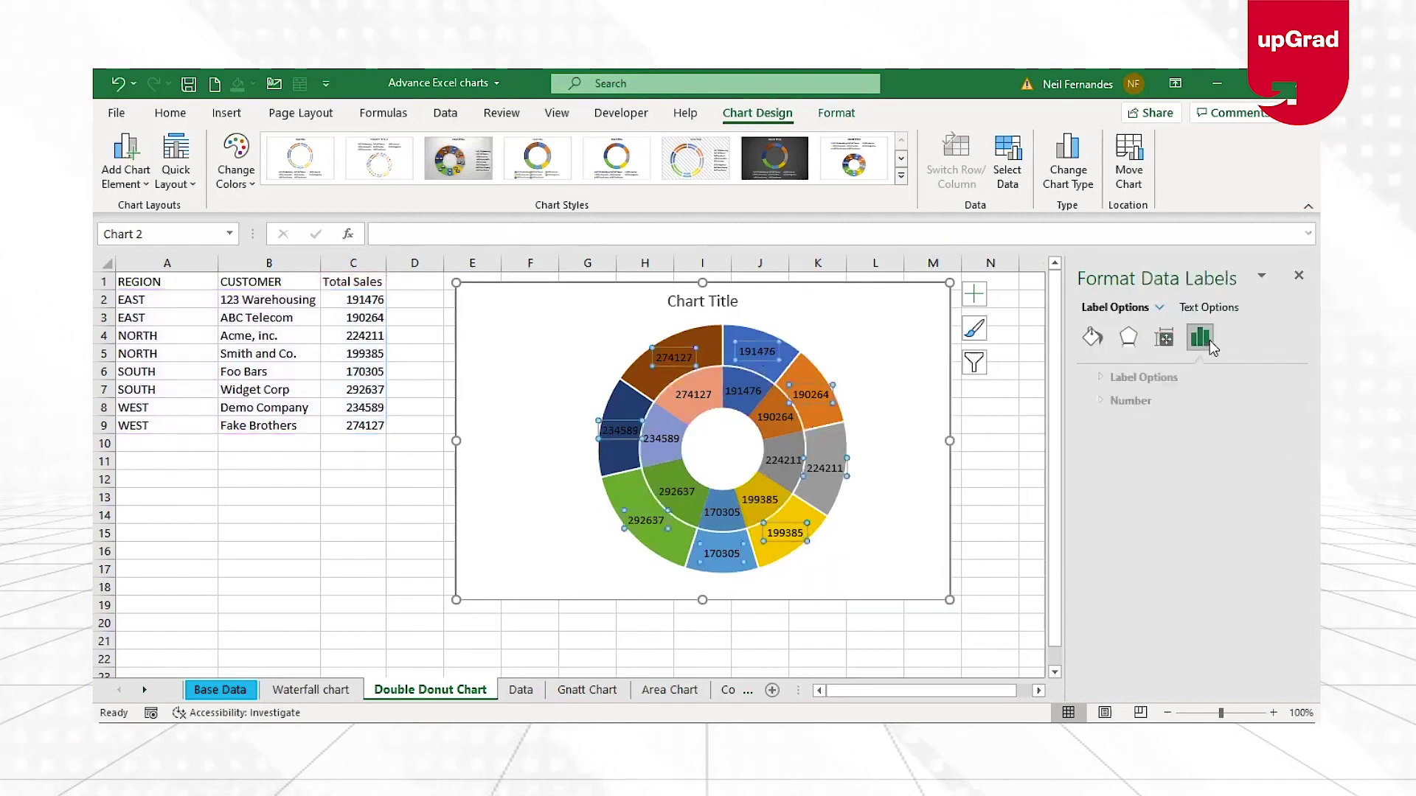
pyautogui.click(1091, 376)
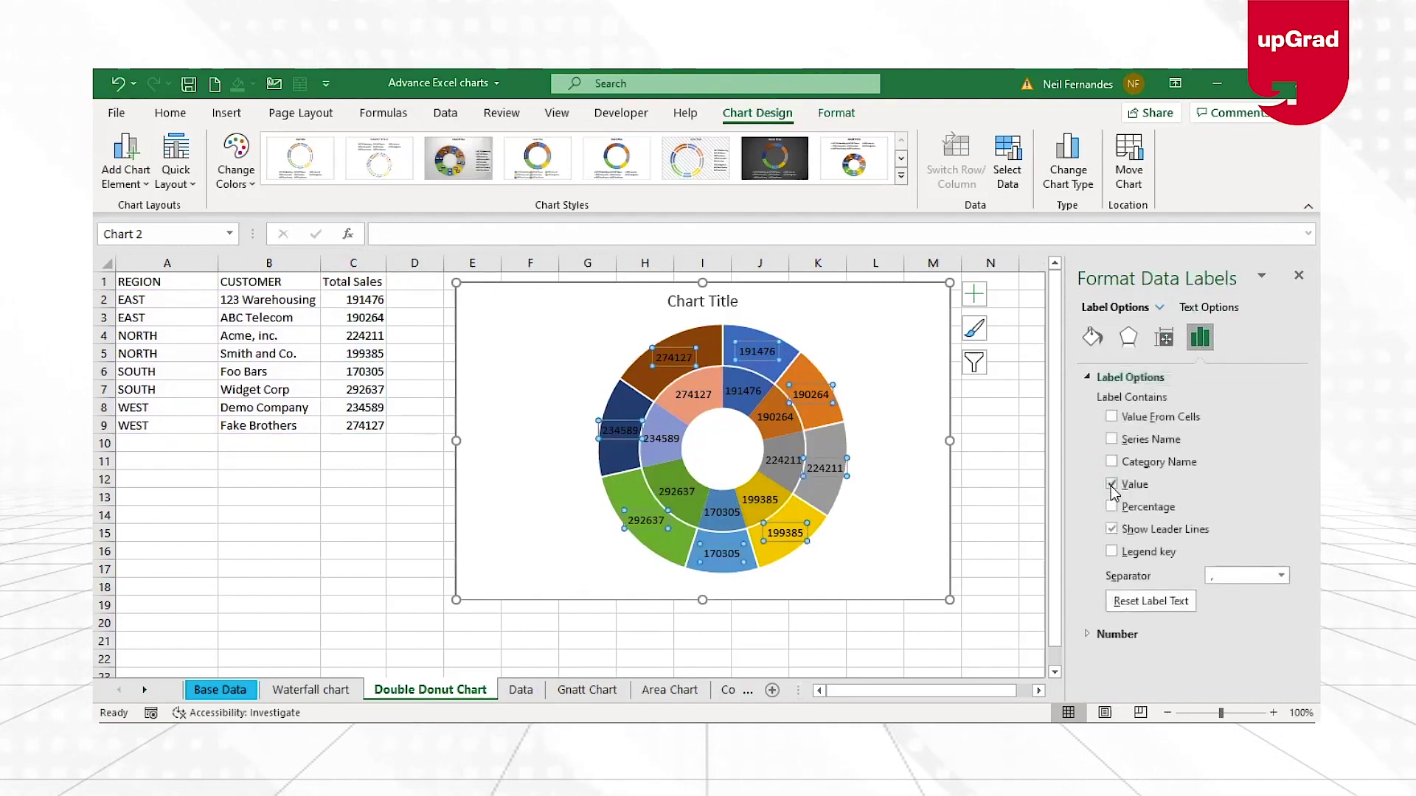
pyautogui.click(1112, 487)
pyautogui.click(1112, 417)
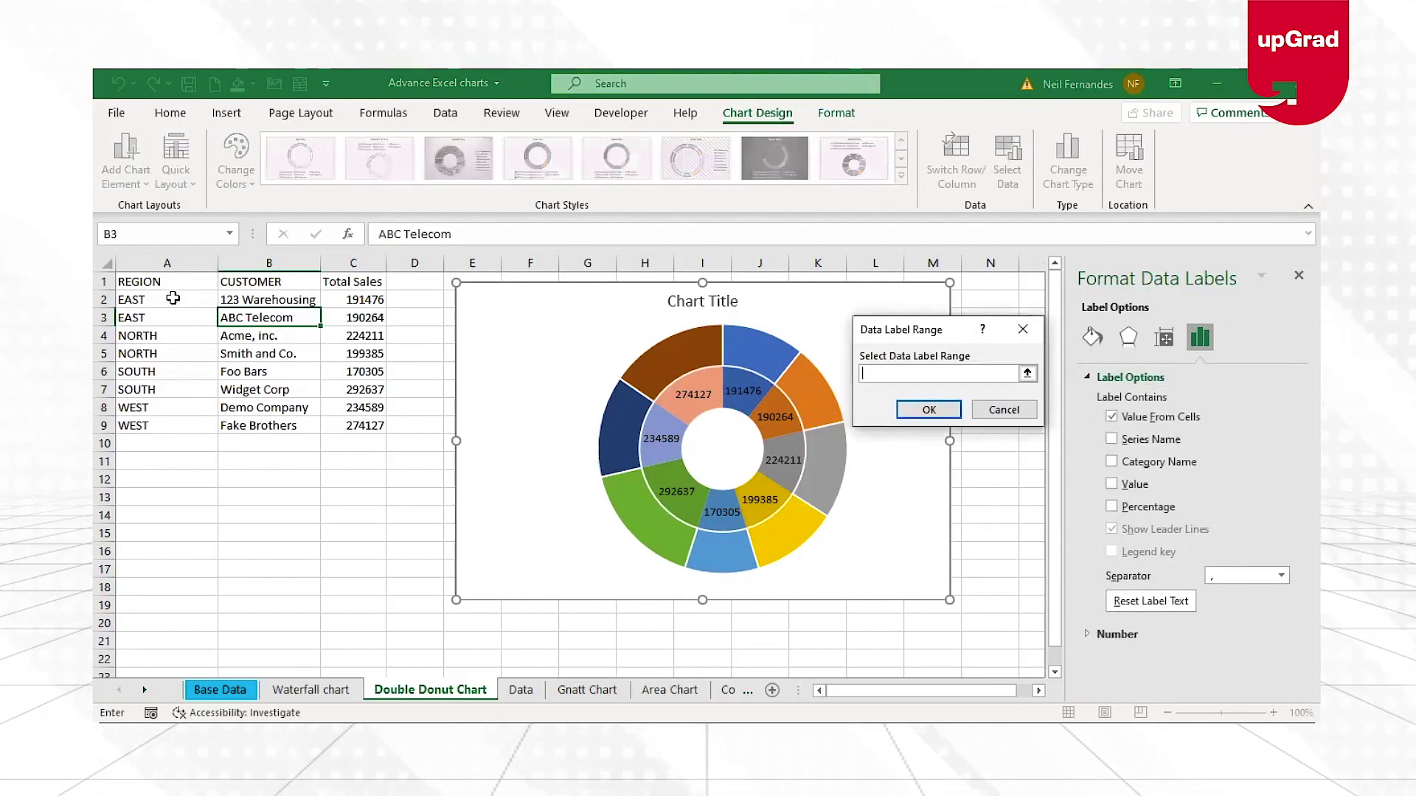
pyautogui.click(172, 298)
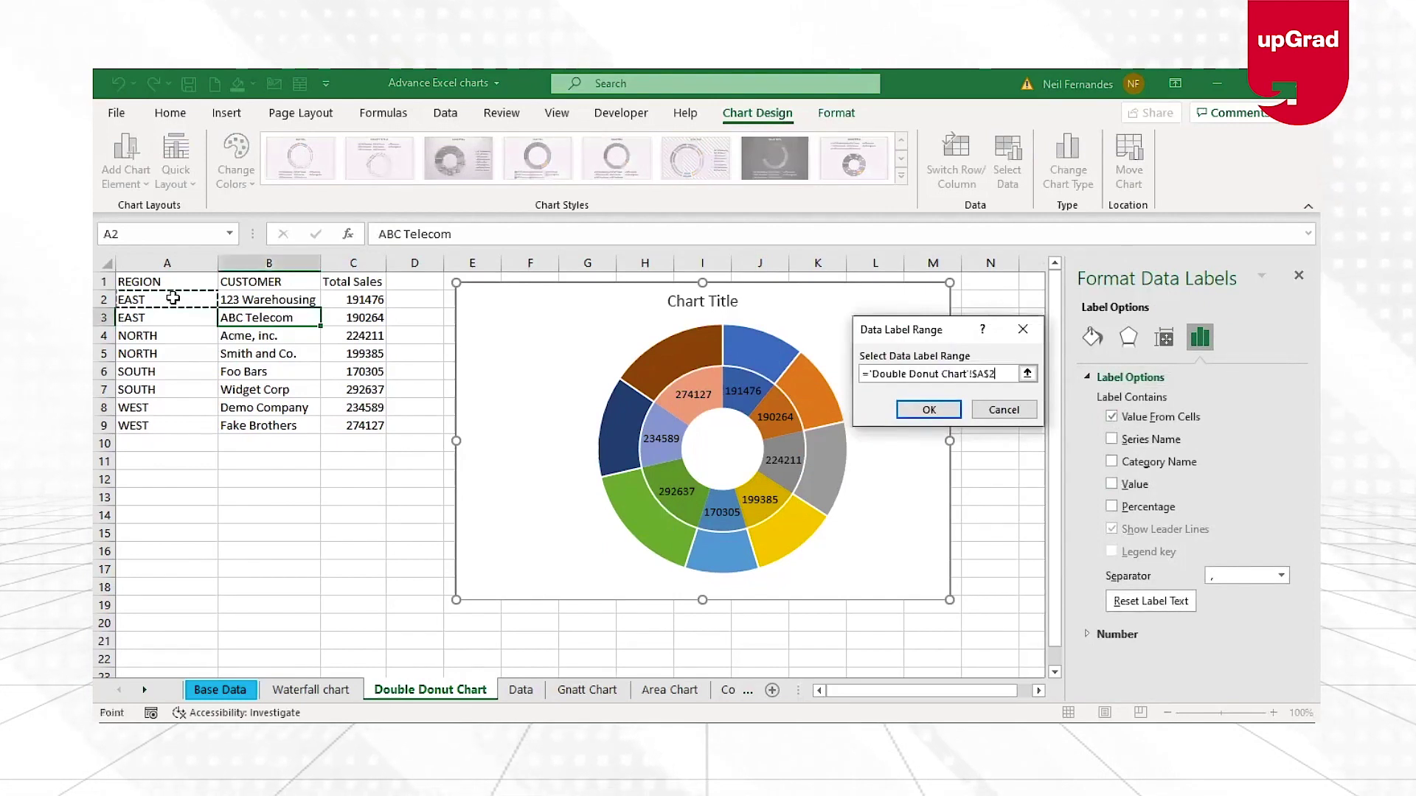
pyautogui.hotkey('ctrl', 'shift', 'Down')
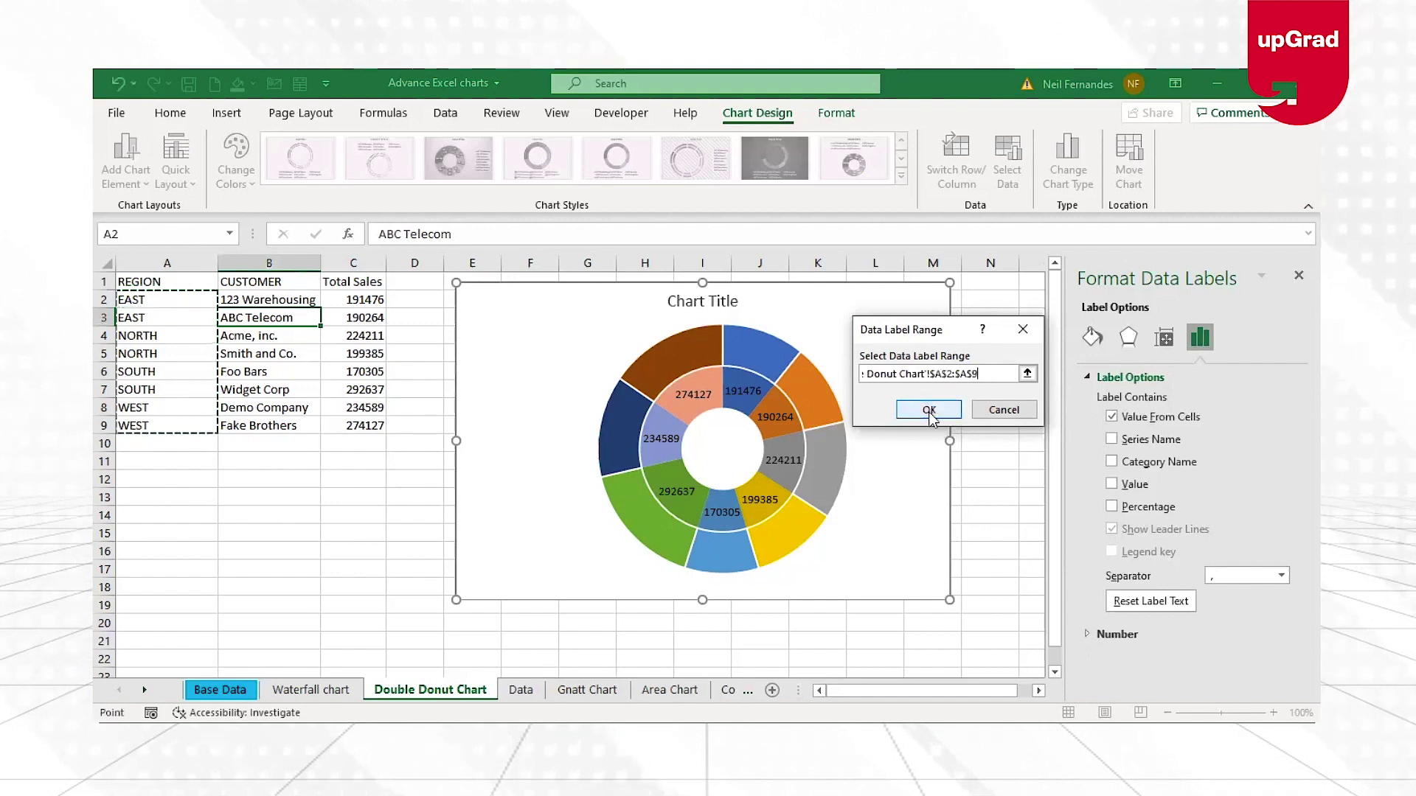
pyautogui.click(928, 411)
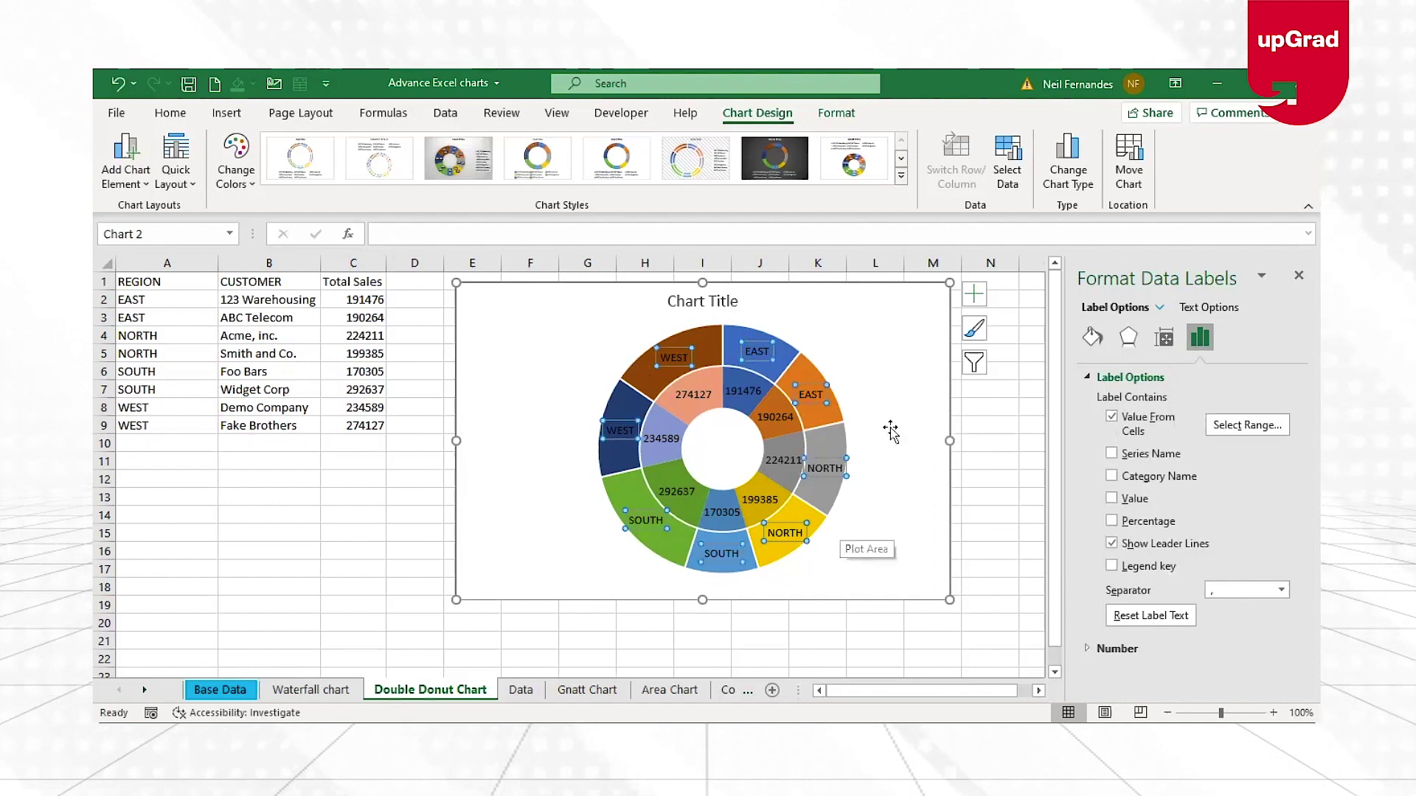
# - Add the customer names from cells B2:B9 to the inner ring's data labels, keeping the sales values
pyautogui.click(659, 417)
pyautogui.click(694, 396)
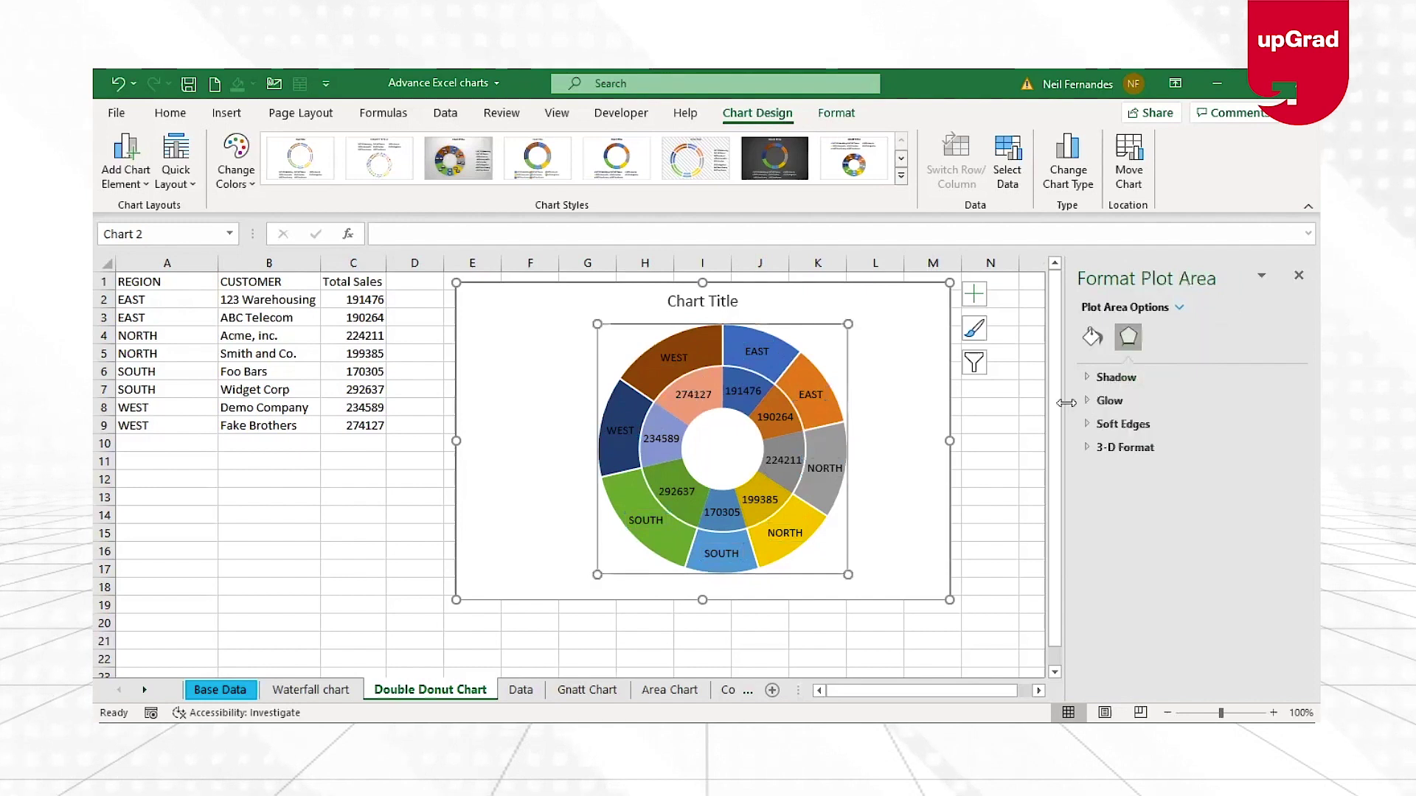
pyautogui.click(1199, 338)
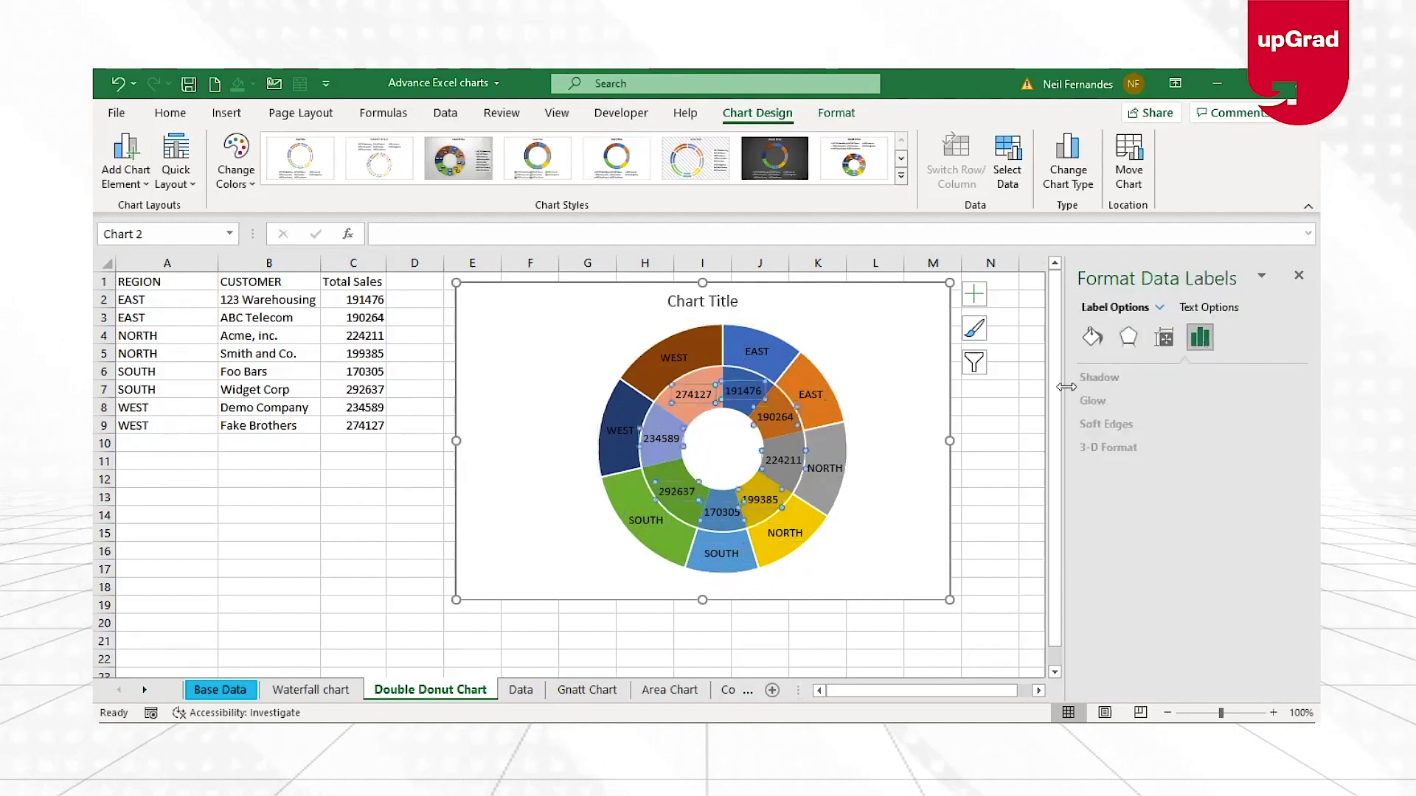
pyautogui.click(1089, 378)
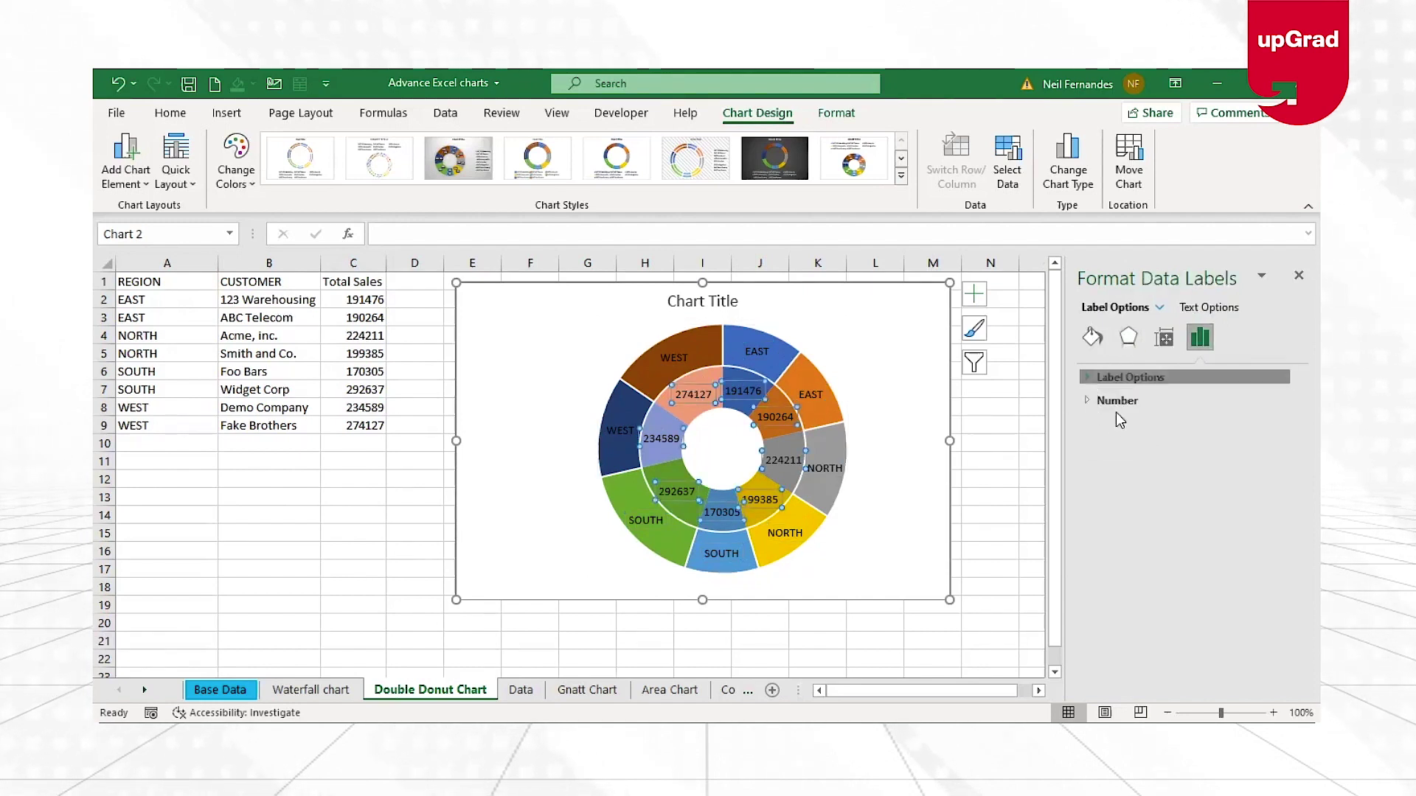
pyautogui.click(1115, 417)
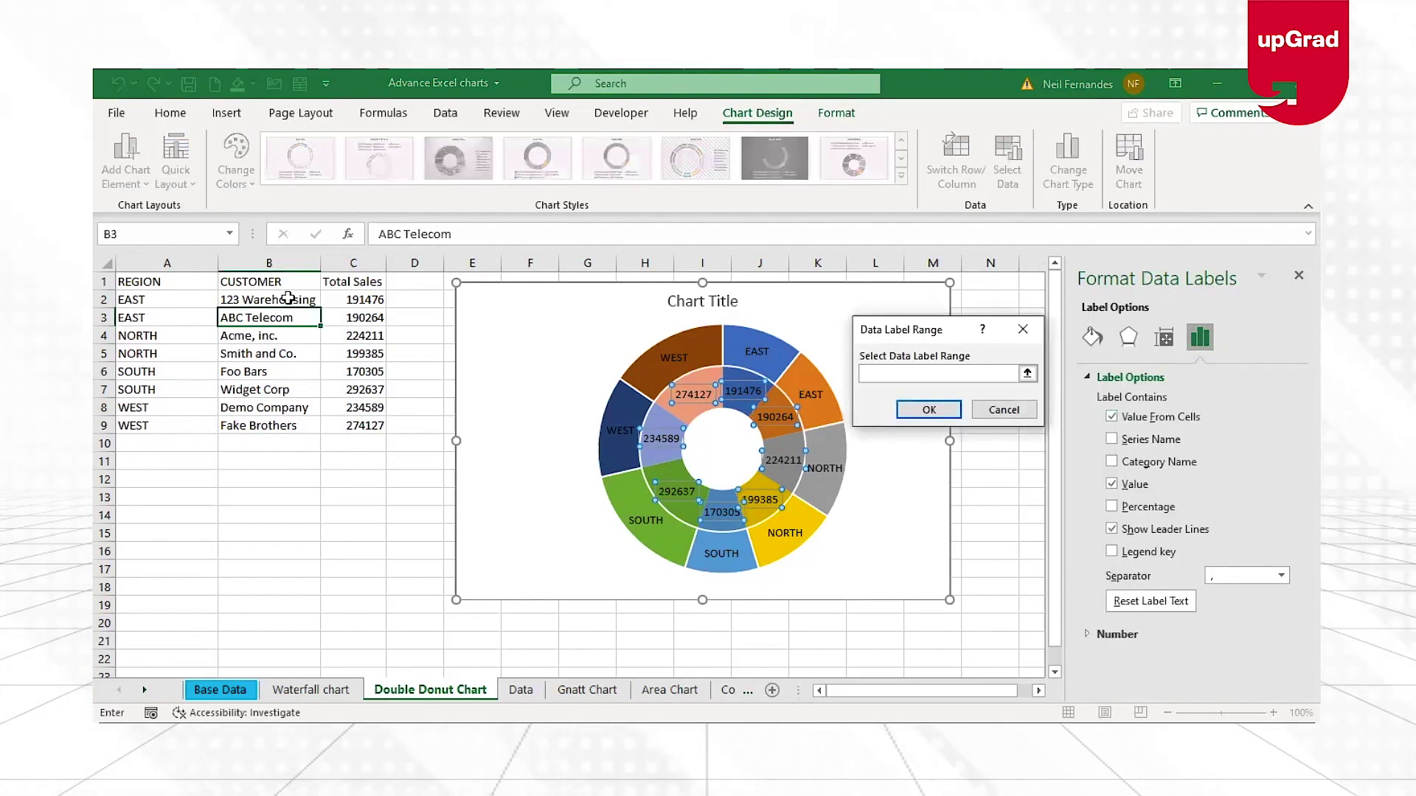
pyautogui.click(910, 412)
pyautogui.click(928, 410)
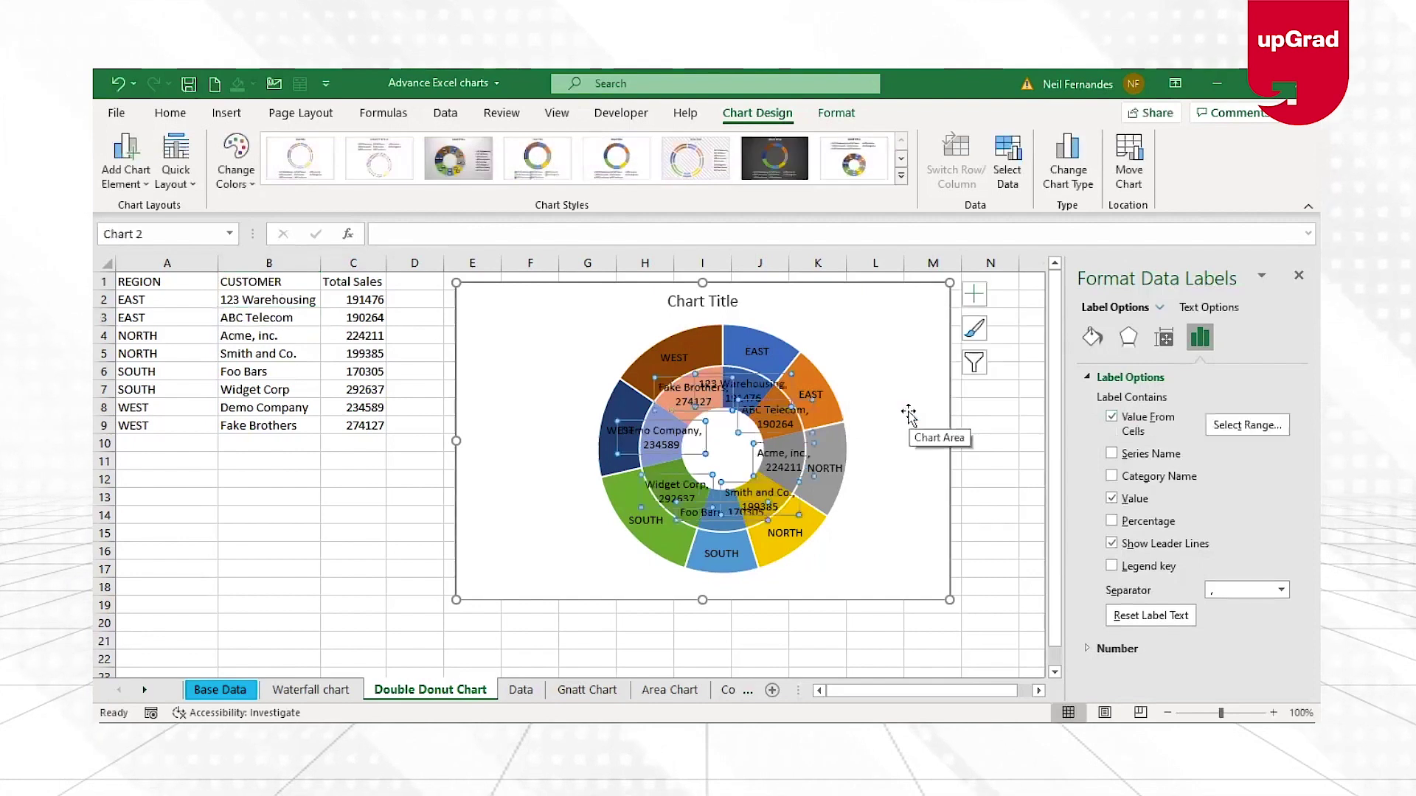
pyautogui.click(897, 422)
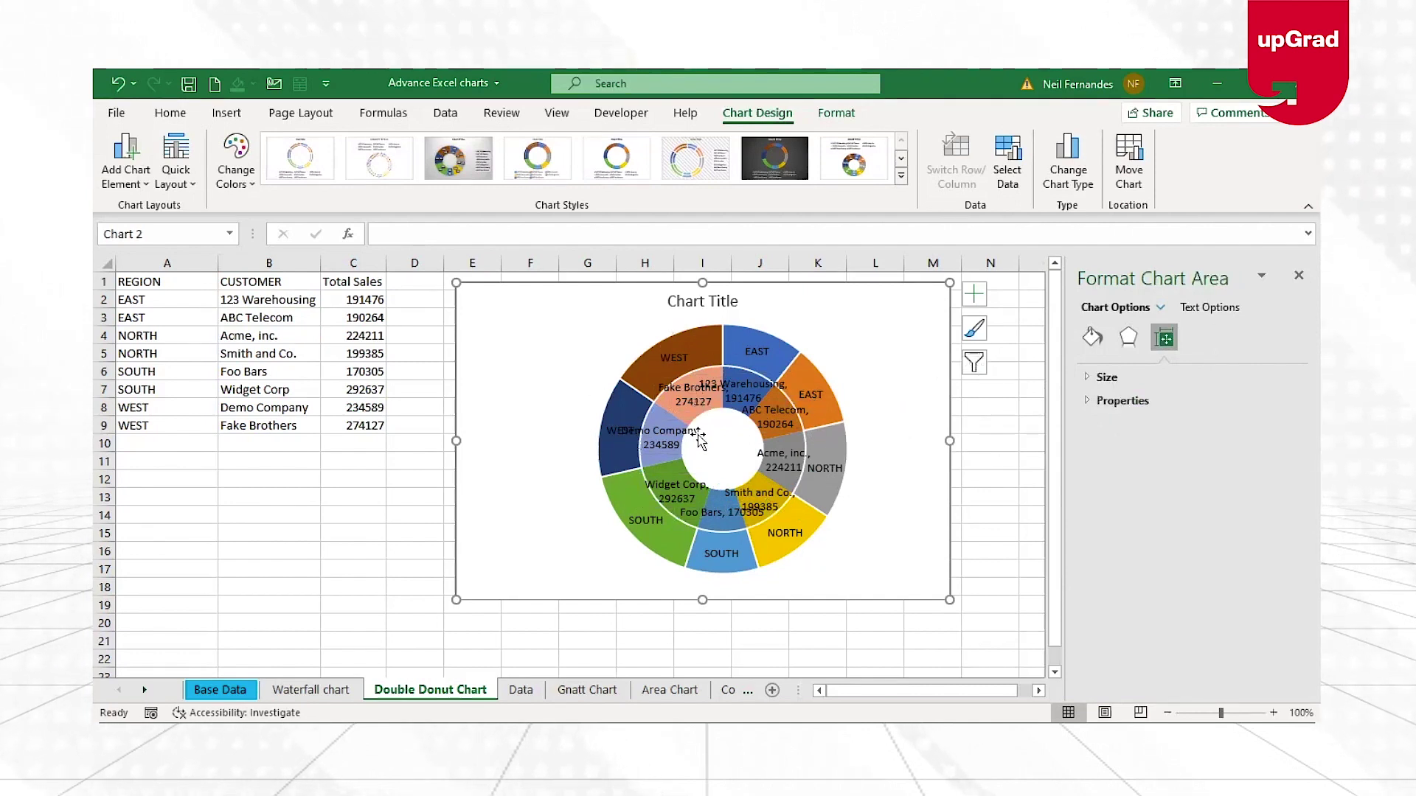
# - Enlarge the chart by extending its left edge into column D and its lower edge to about row 21
pyautogui.moveTo(744, 481)
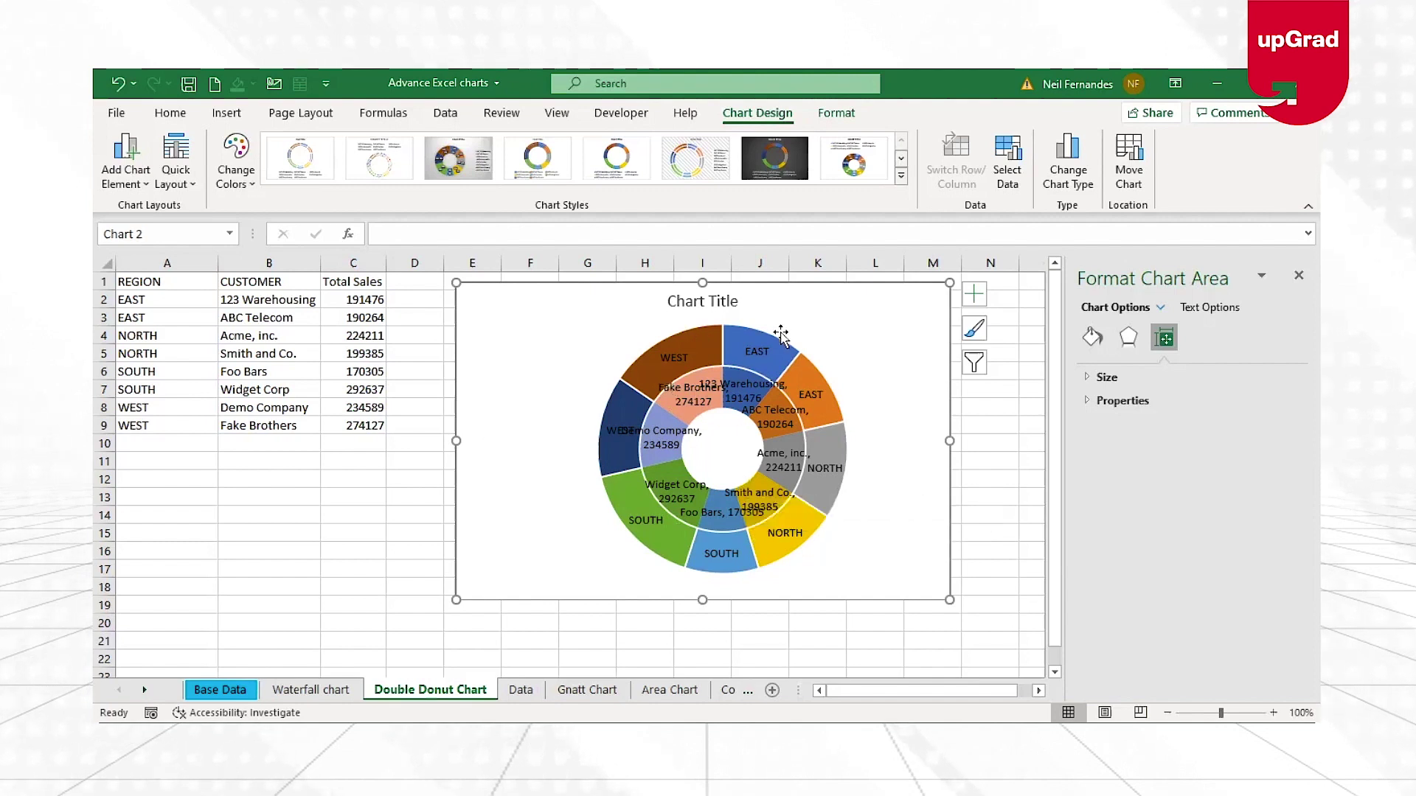
pyautogui.moveTo(752, 367)
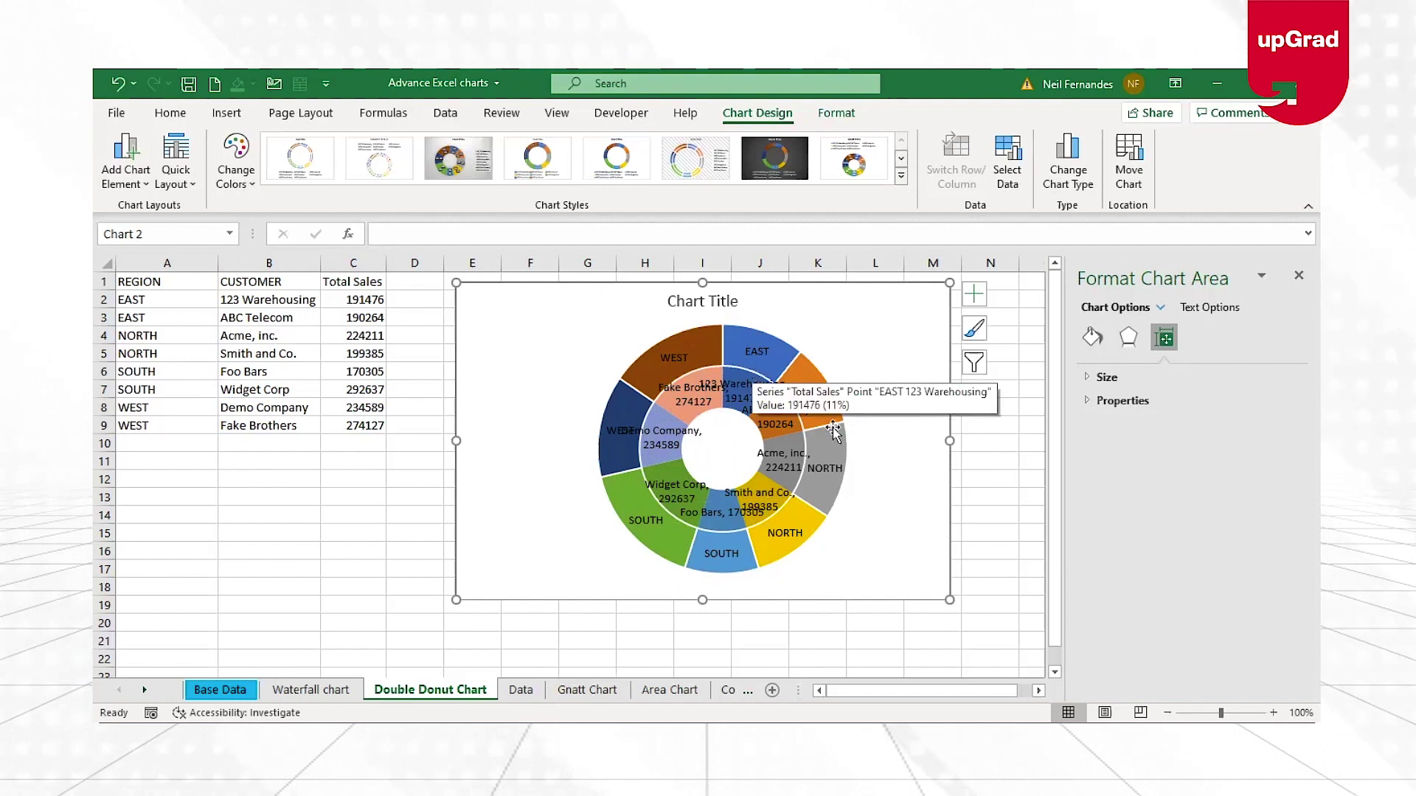
pyautogui.moveTo(456, 599); pyautogui.dragTo(416, 638)
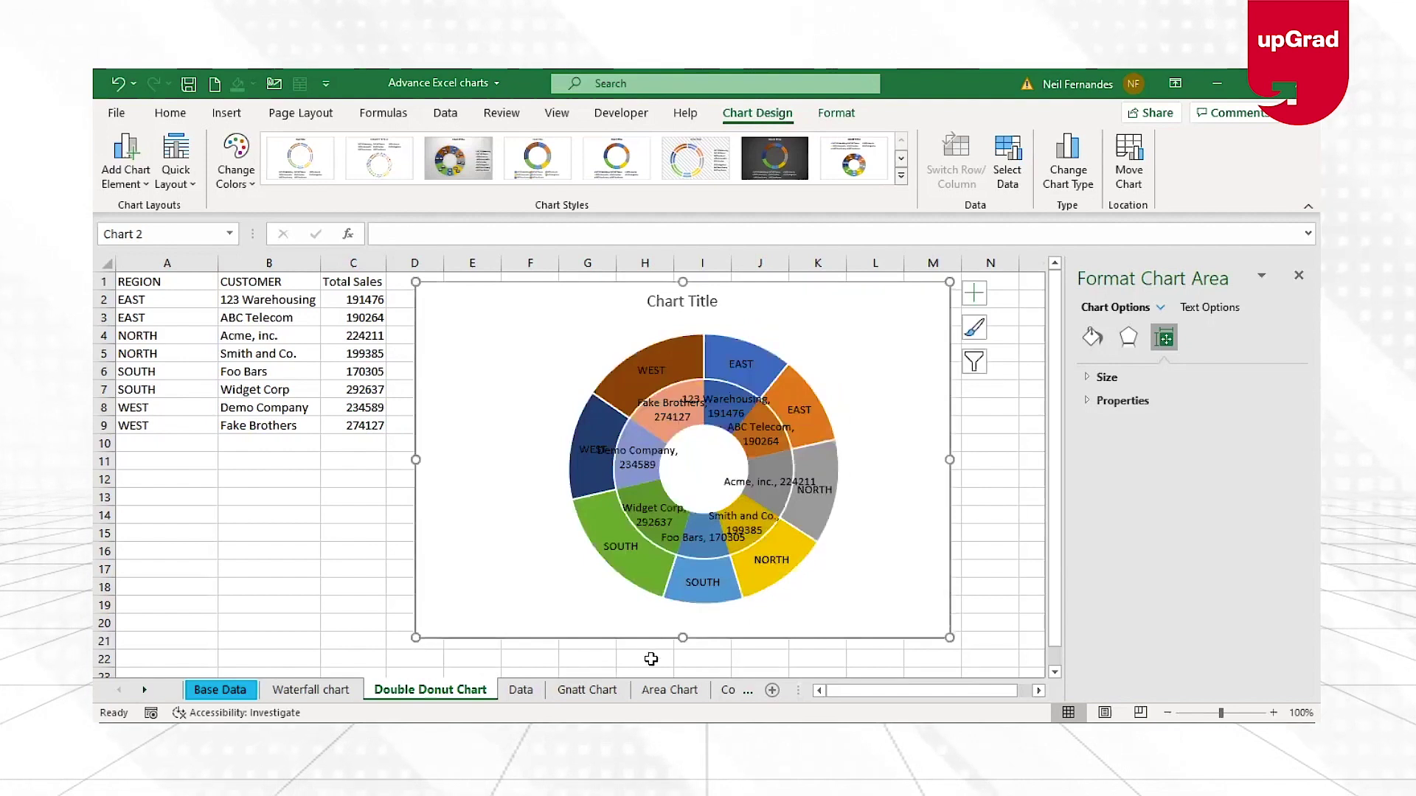
pyautogui.moveTo(683, 638); pyautogui.dragTo(680, 653)
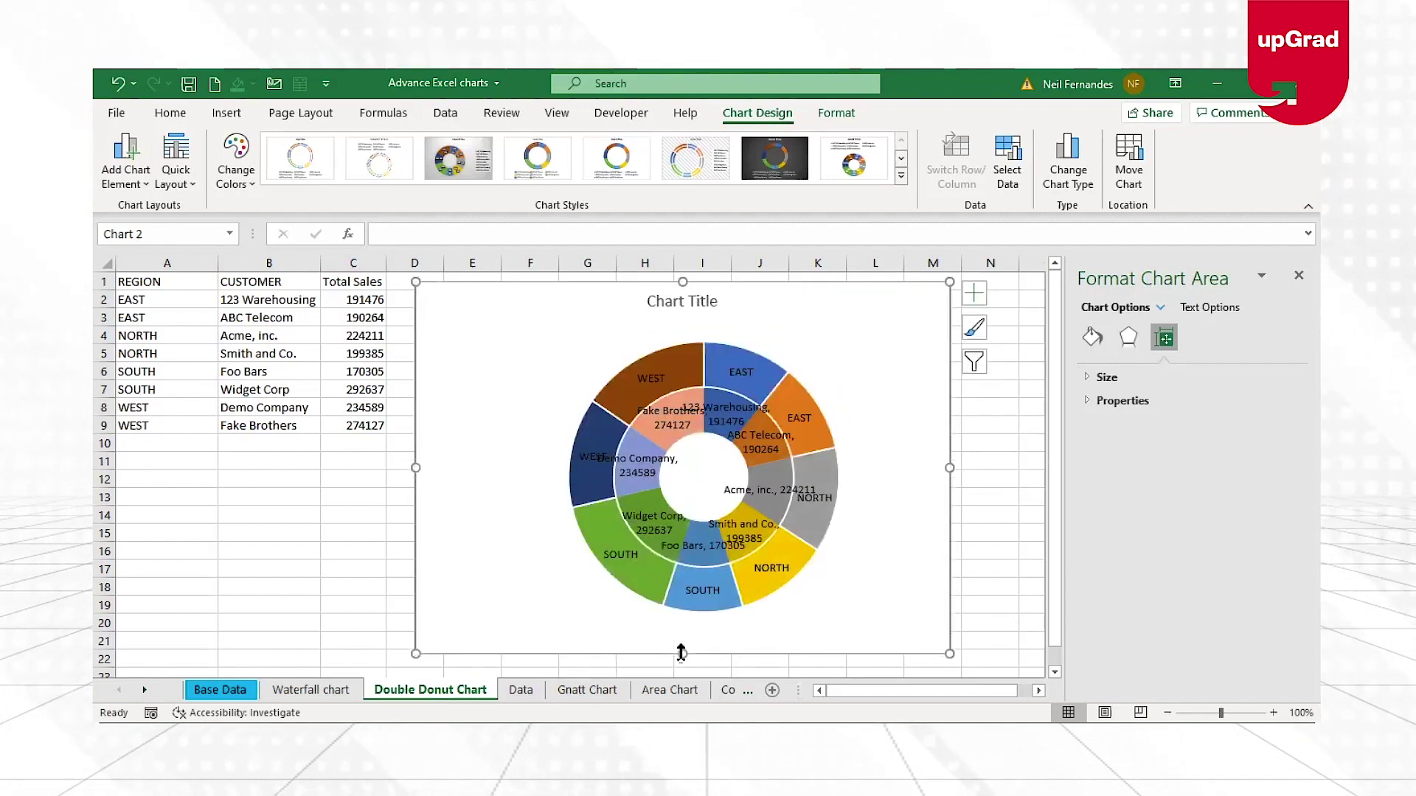